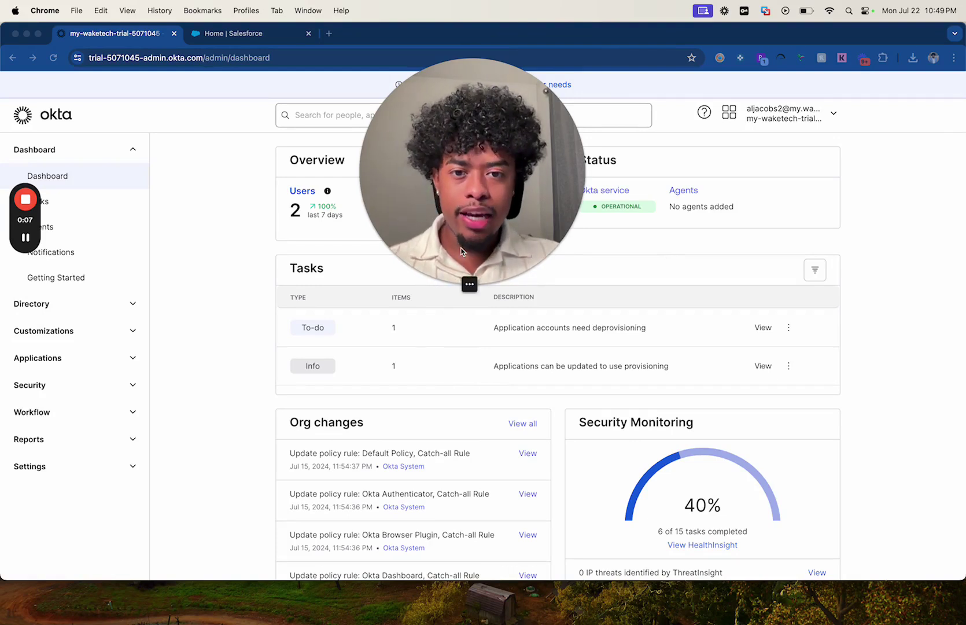
From the Okta admin dashboard (2 users, 9 SSO apps), expand Applications in the sidebar.
mouse_move(456, 284)
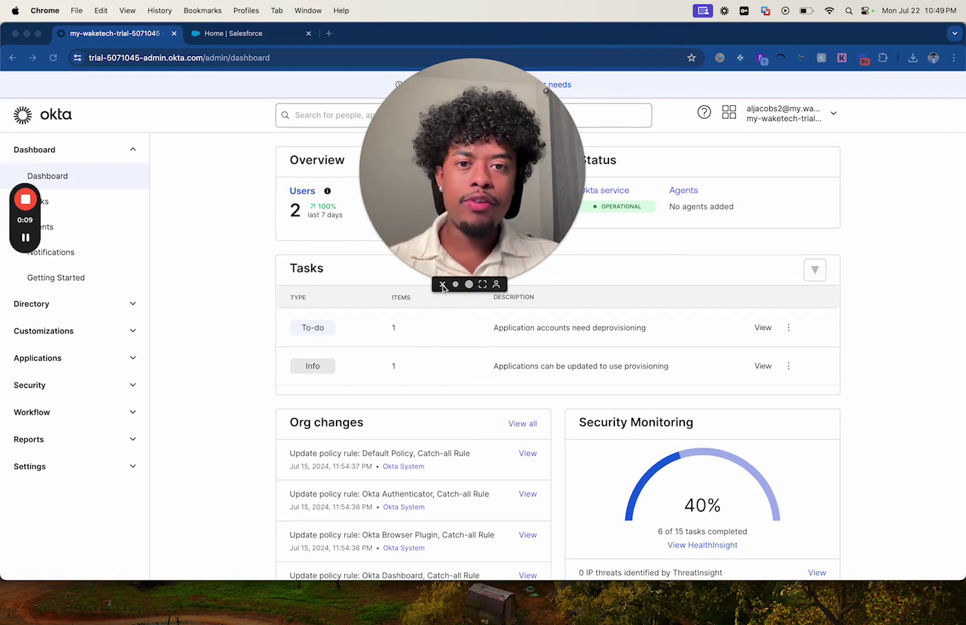
left_click(442, 285)
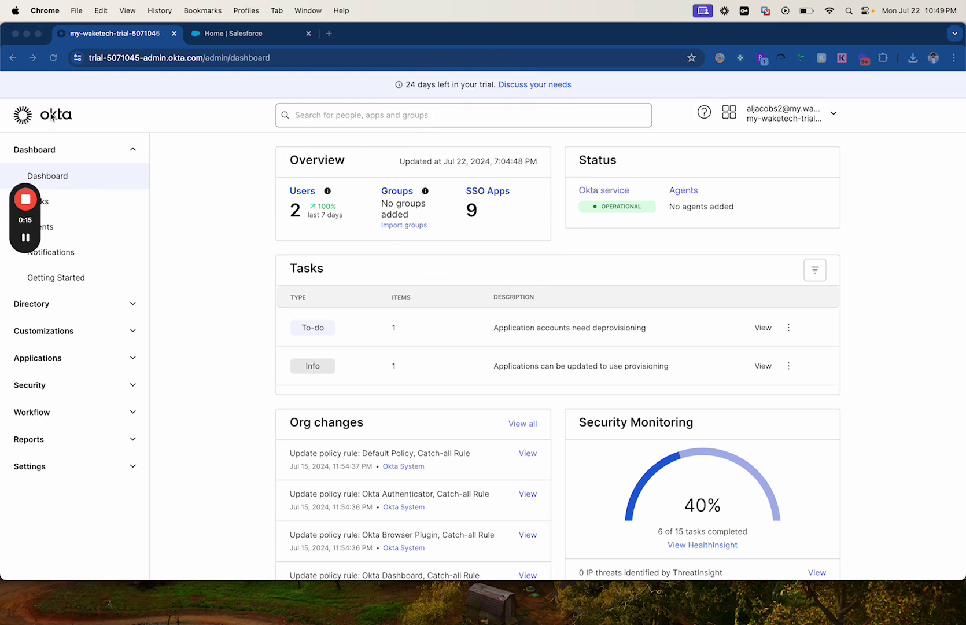
left_click(65, 361)
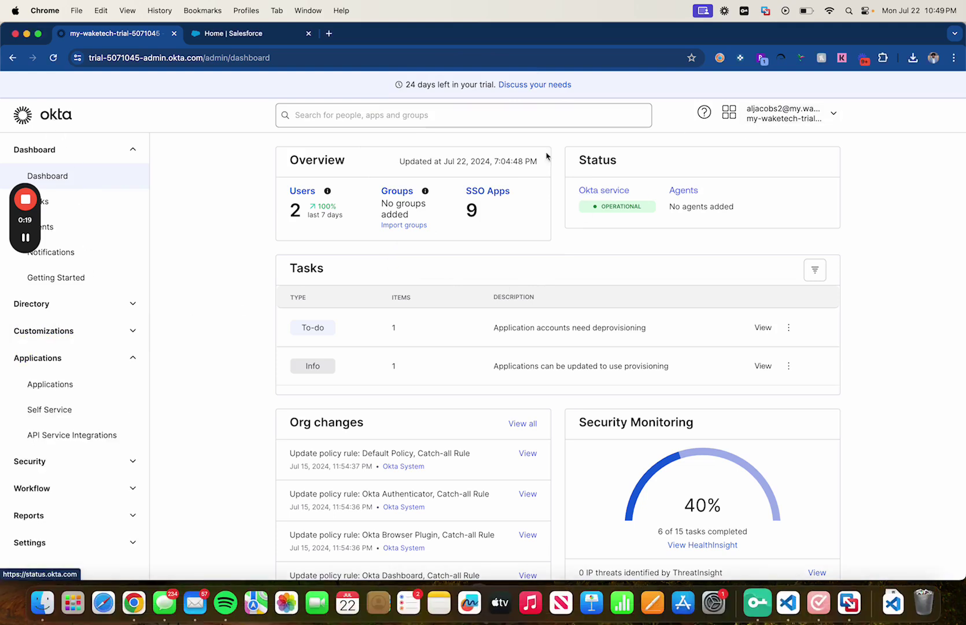
Search the Okta app integration catalog for 'salesforce' and show all results.
left_click(50, 386)
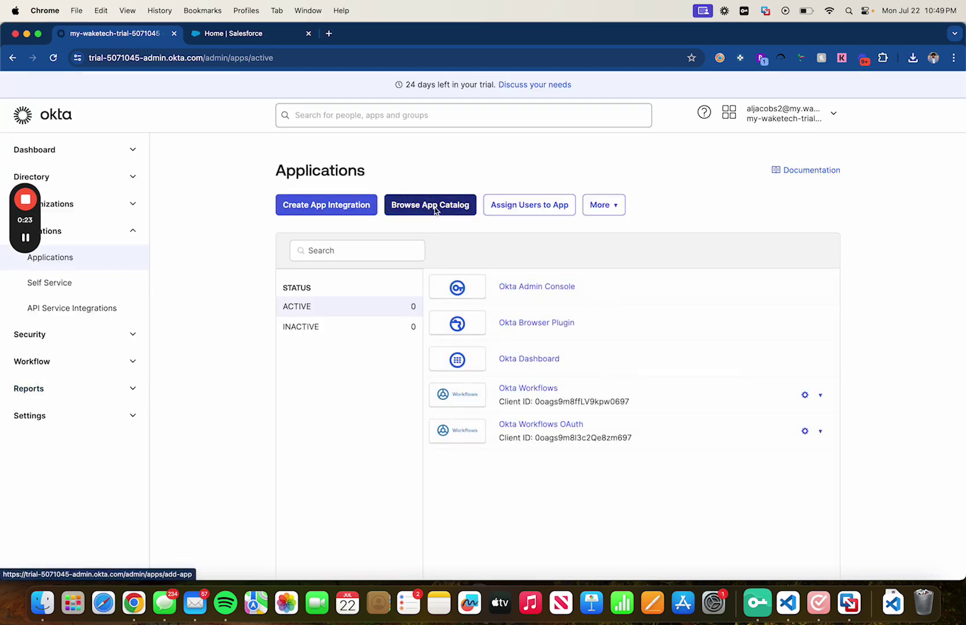
left_click(435, 210)
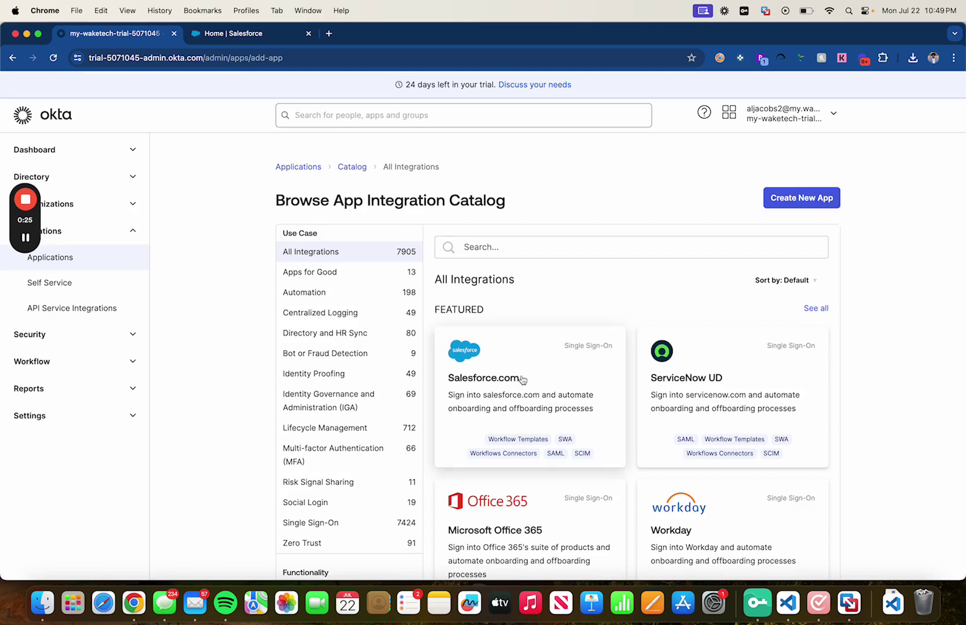
scroll(523, 379, "down", 1)
left_click(542, 249)
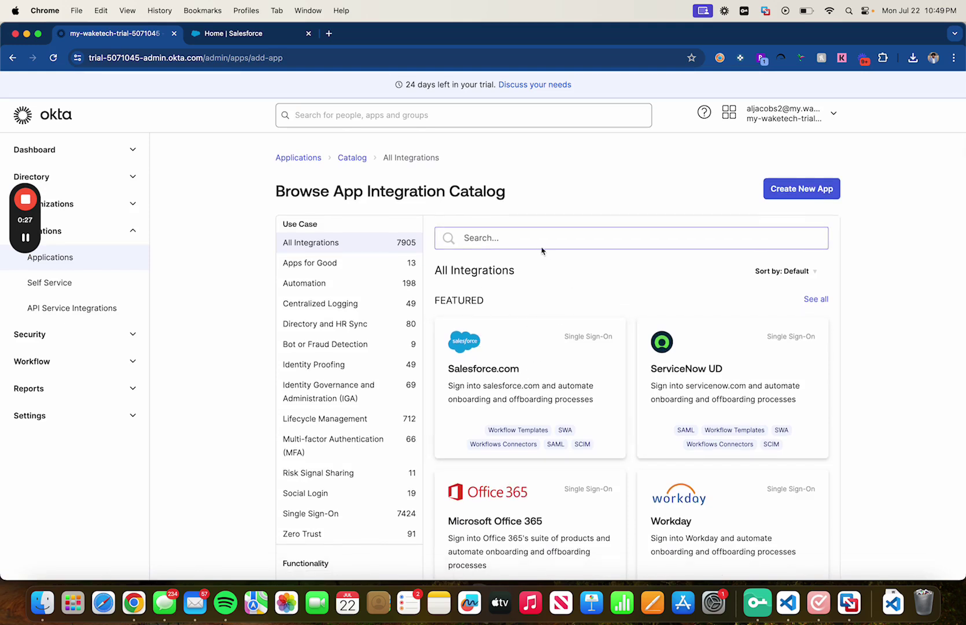
type("salesfor")
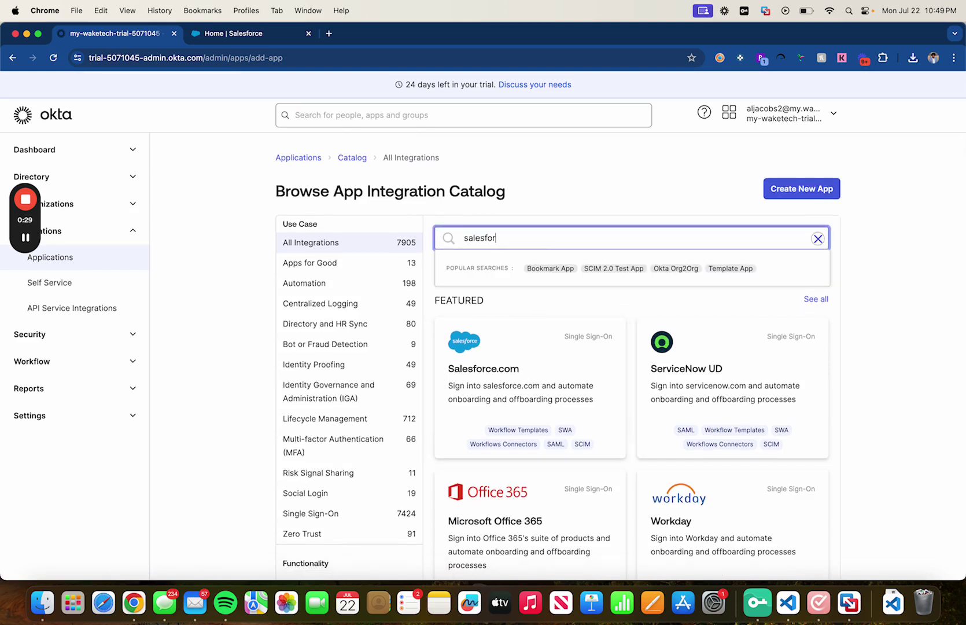
type("ce")
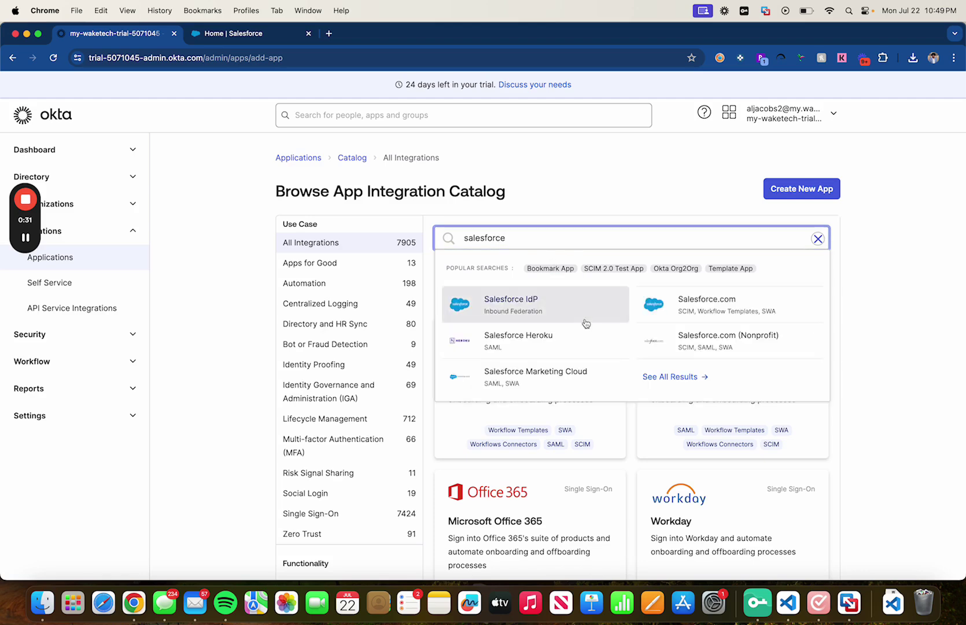
left_click(692, 383)
scroll(557, 368, "down", 1)
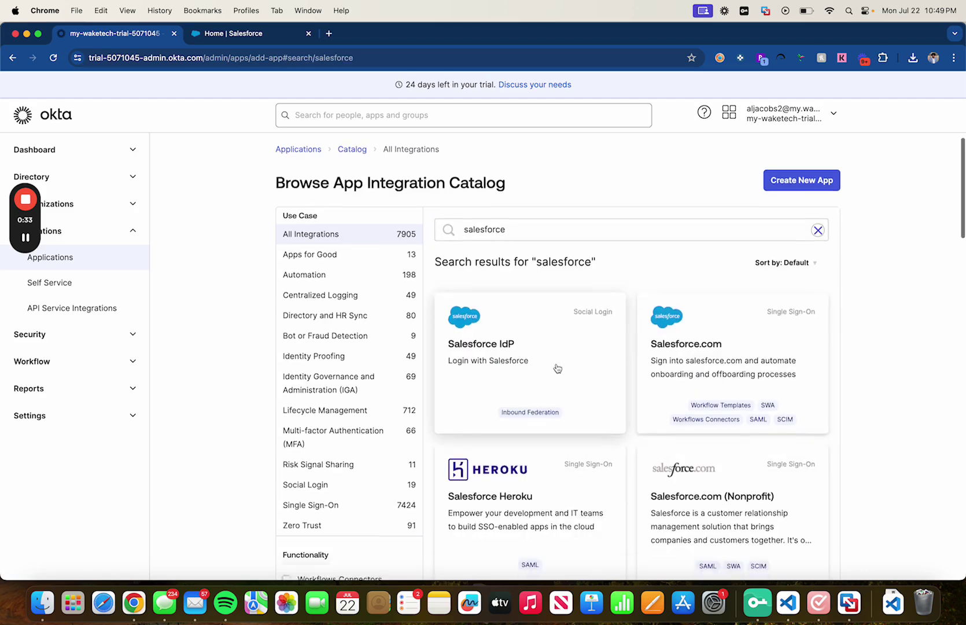
scroll(557, 368, "down", 3)
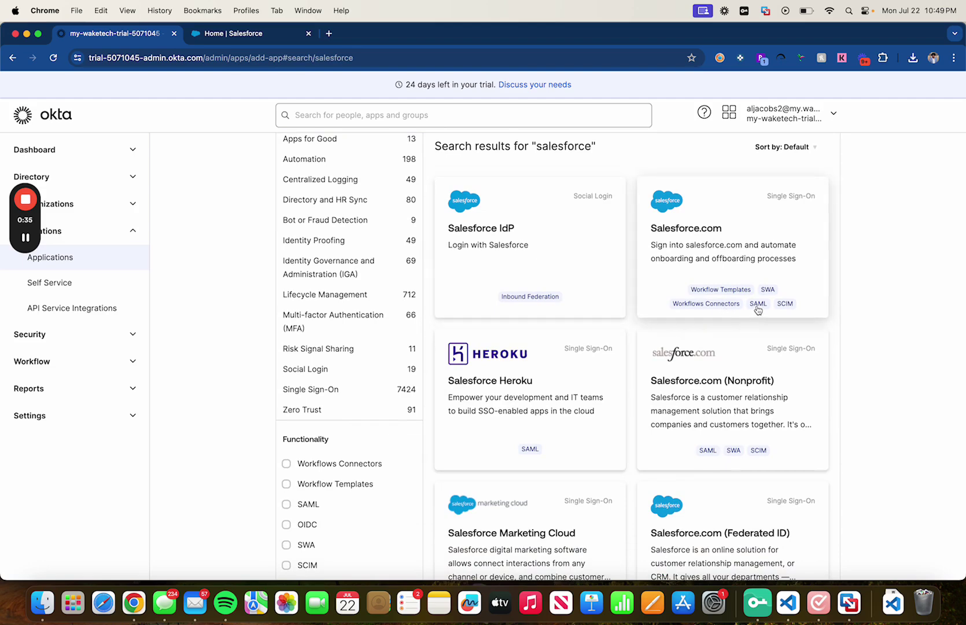
Add the Salesforce.com integration, keeping Production as the instance type.
left_click(683, 231)
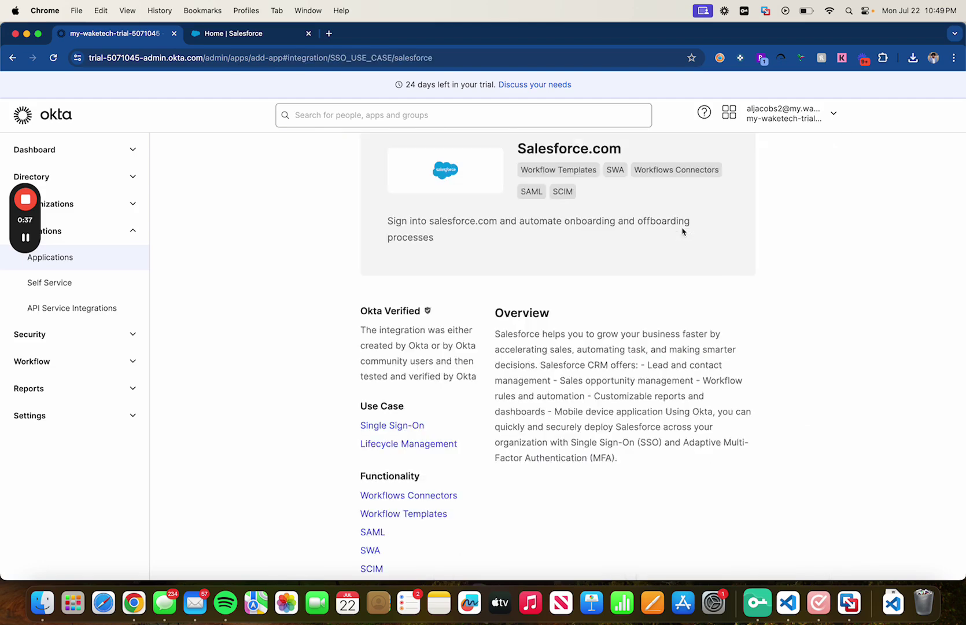
scroll(570, 239, "up", 3)
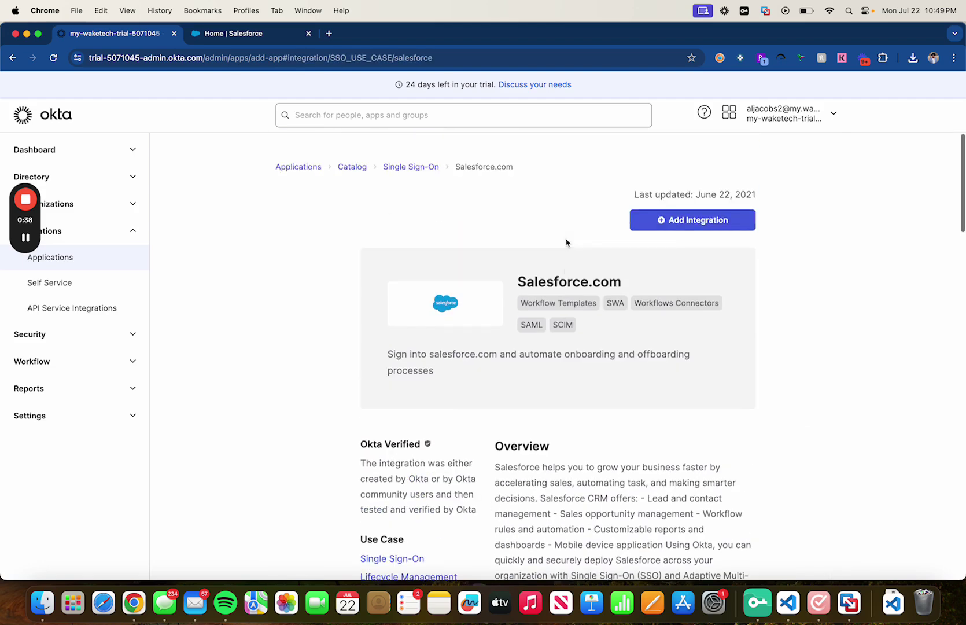
left_click(711, 222)
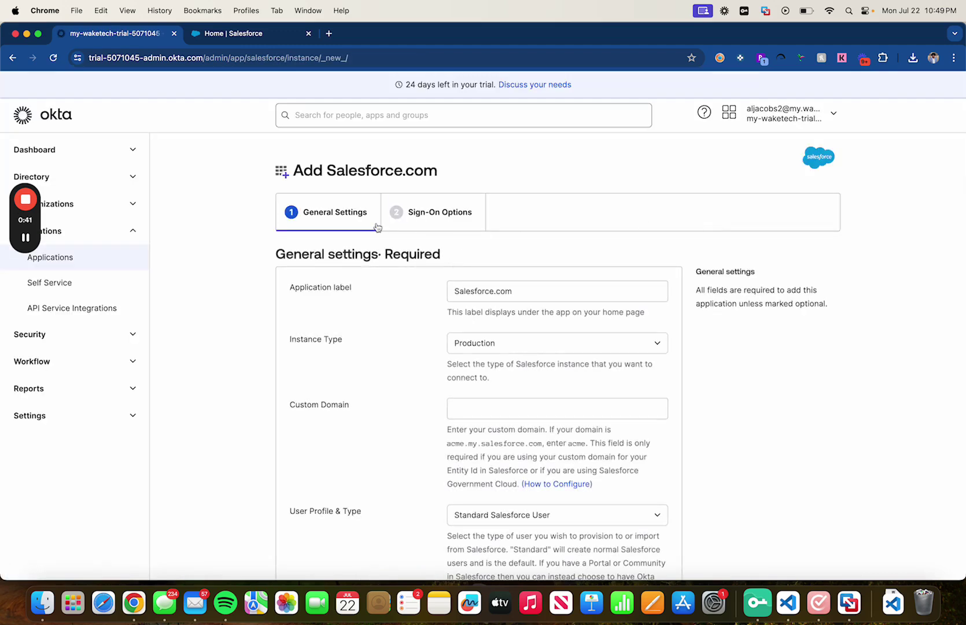
scroll(375, 227, "down", 1)
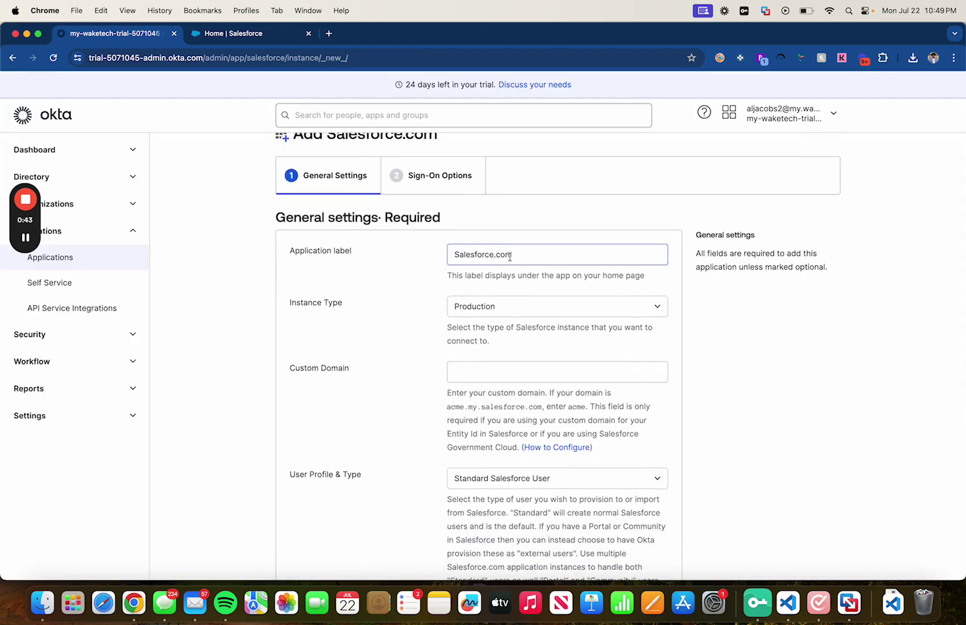
left_click(494, 301)
left_click(492, 307)
scroll(345, 263, "down", 3)
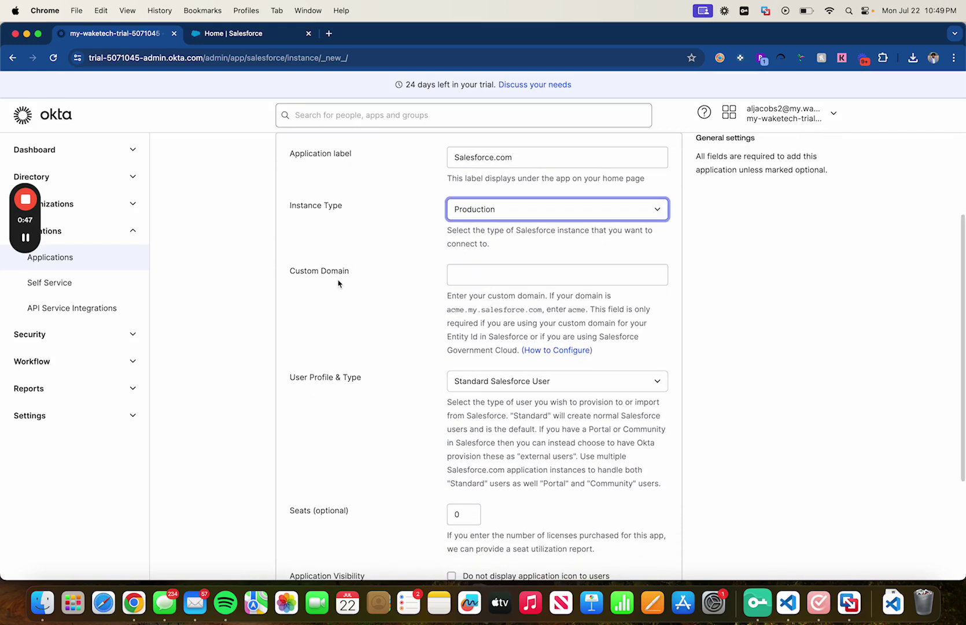
From the Salesforce home page, open Advanced Setup in a new tab via Quick Settings.
left_click(237, 33)
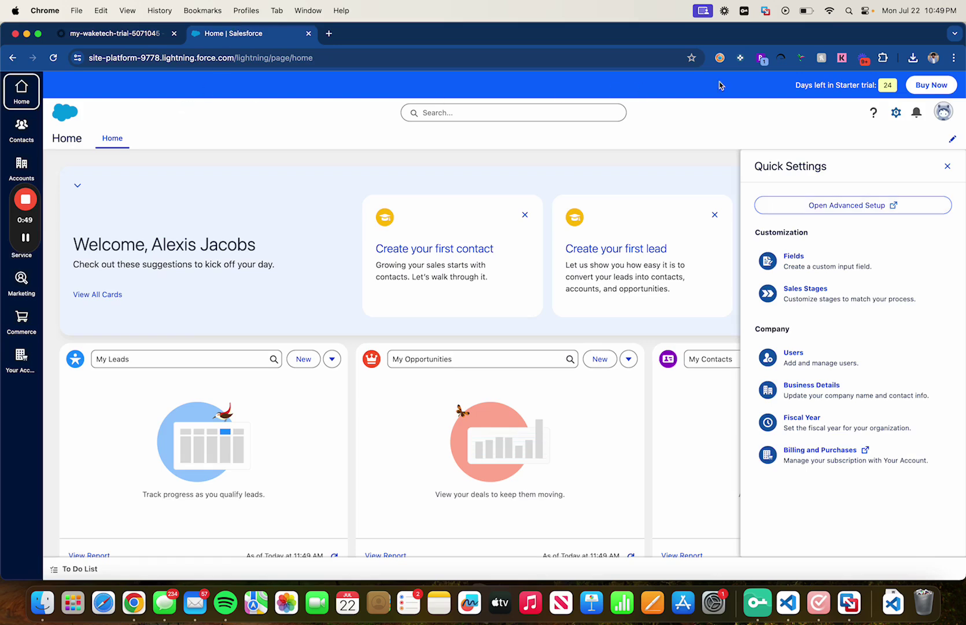
left_click(896, 112)
left_click(895, 112)
left_click(850, 204)
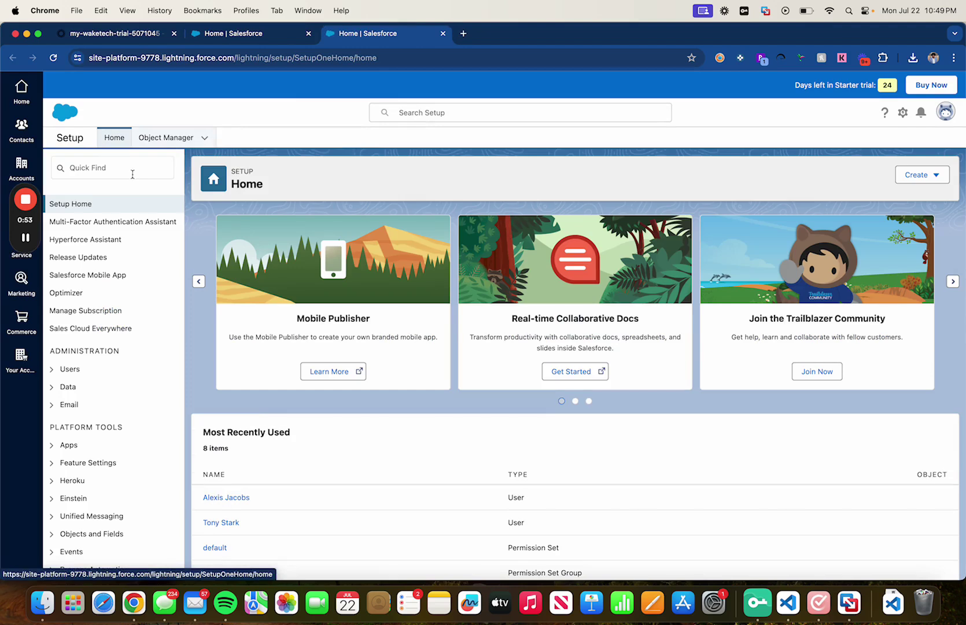
Find My Domain in Setup, select the domain name site-platform-9778, and reorder the tabs.
left_click(131, 169)
type("my domain")
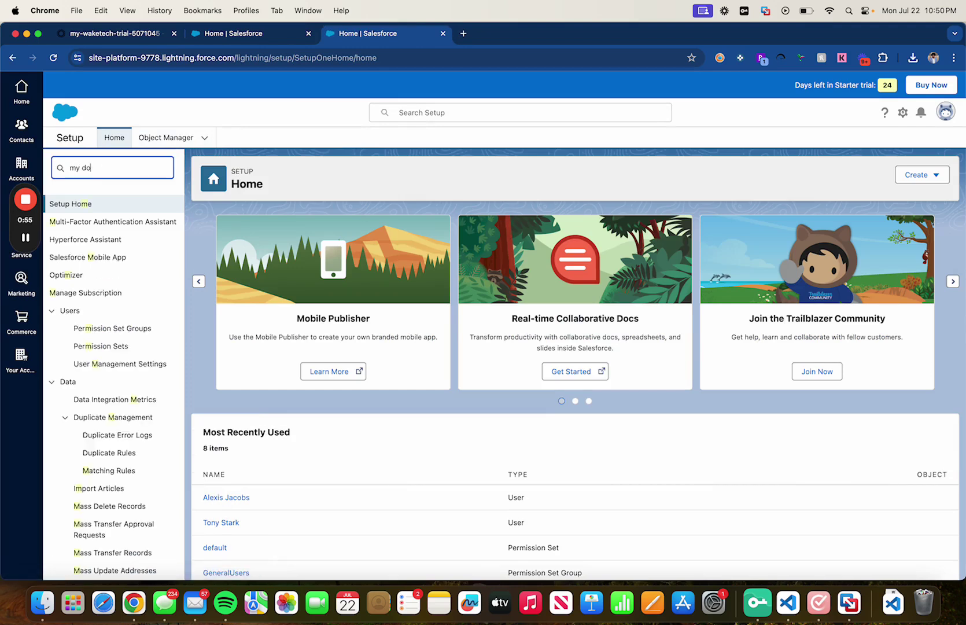
left_click(82, 220)
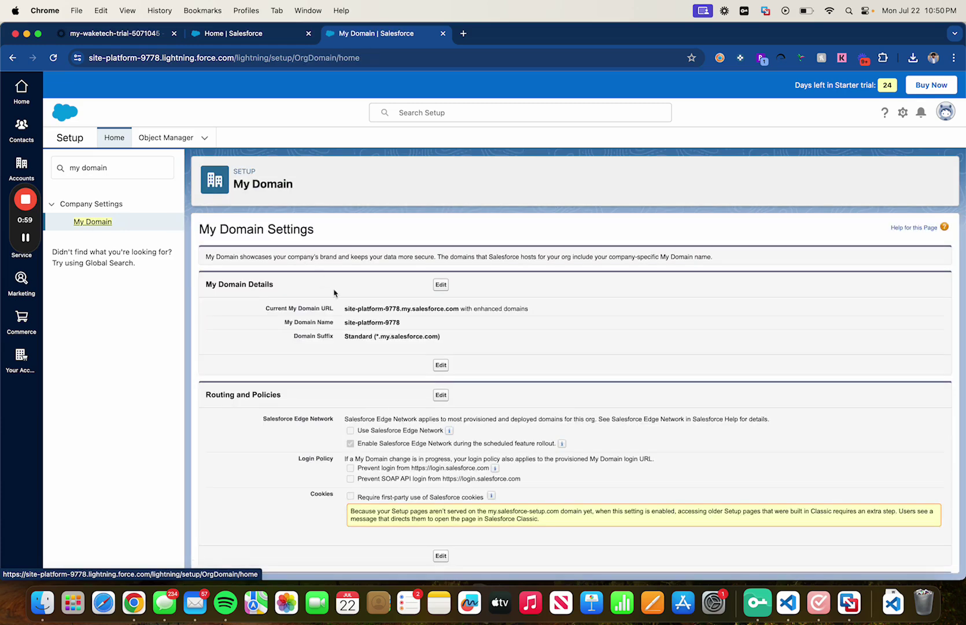
left_click_drag(407, 324, 345, 327)
key("super+c")
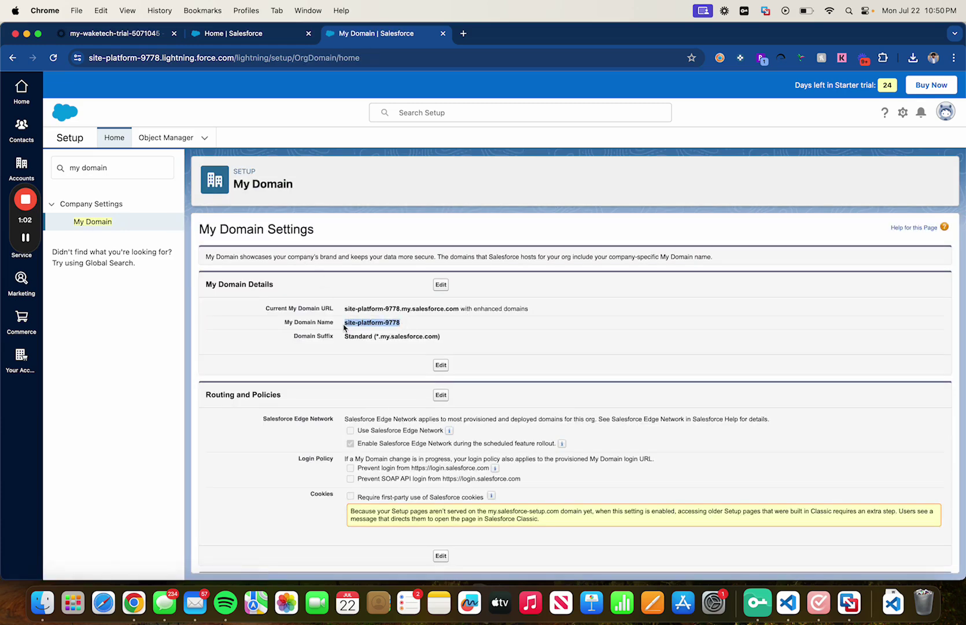
left_click(264, 34)
left_click_drag(217, 36, 407, 34)
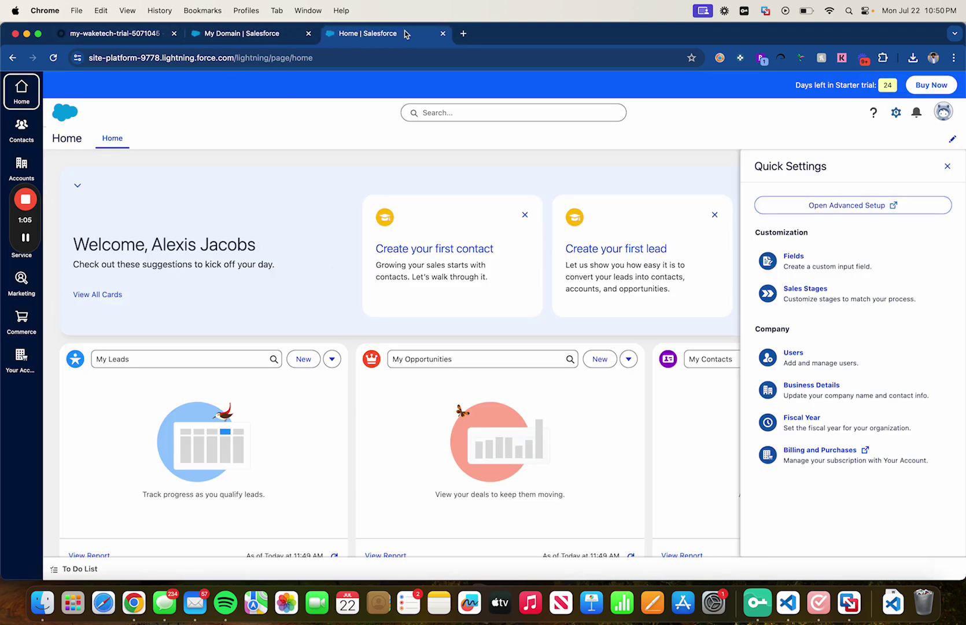
Paste site-platform-9778 into the Custom Domain field of Okta's Salesforce.com form.
left_click(443, 34)
left_click(155, 40)
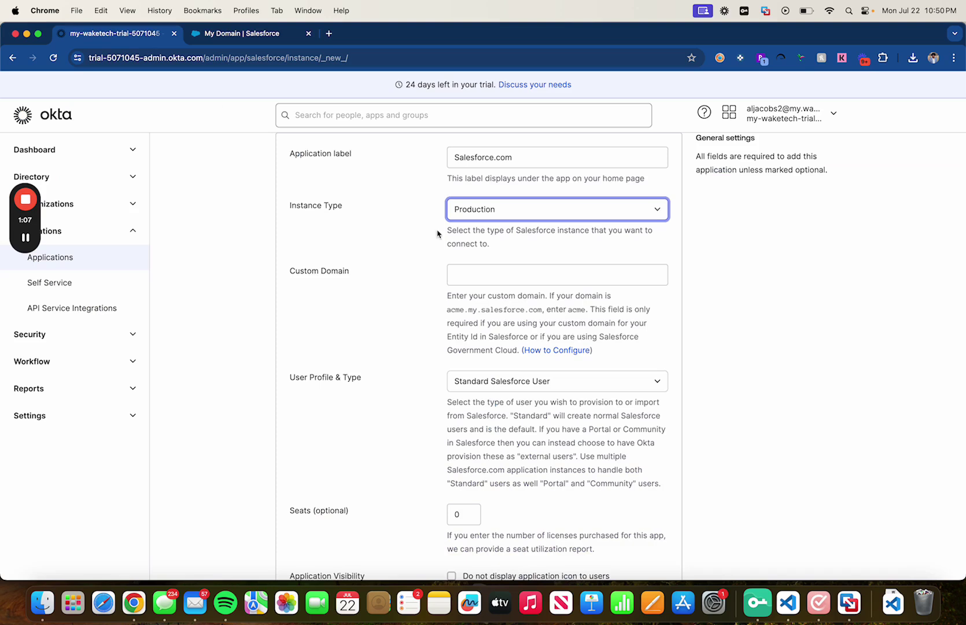
left_click(511, 265)
key("super+v")
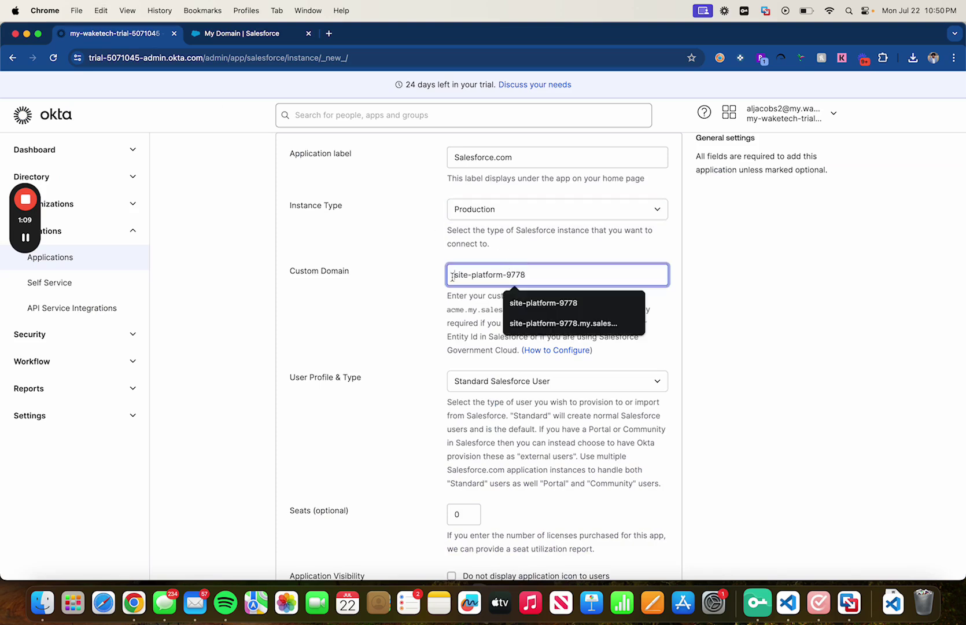
scroll(520, 359, "down", 5)
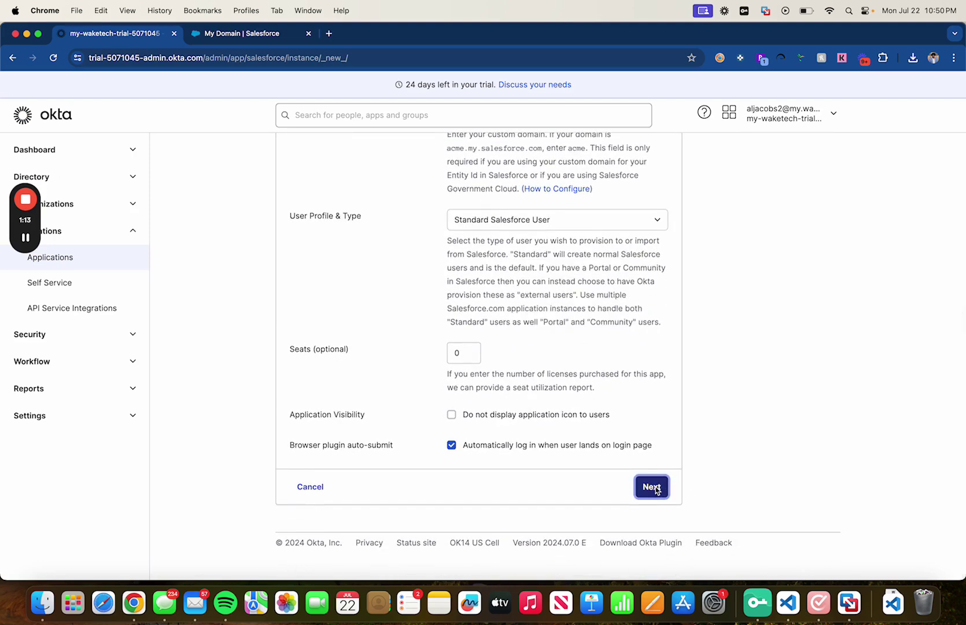
On the sign-on options, choose SAML 2.0 and enable Single Logout.
left_click(651, 486)
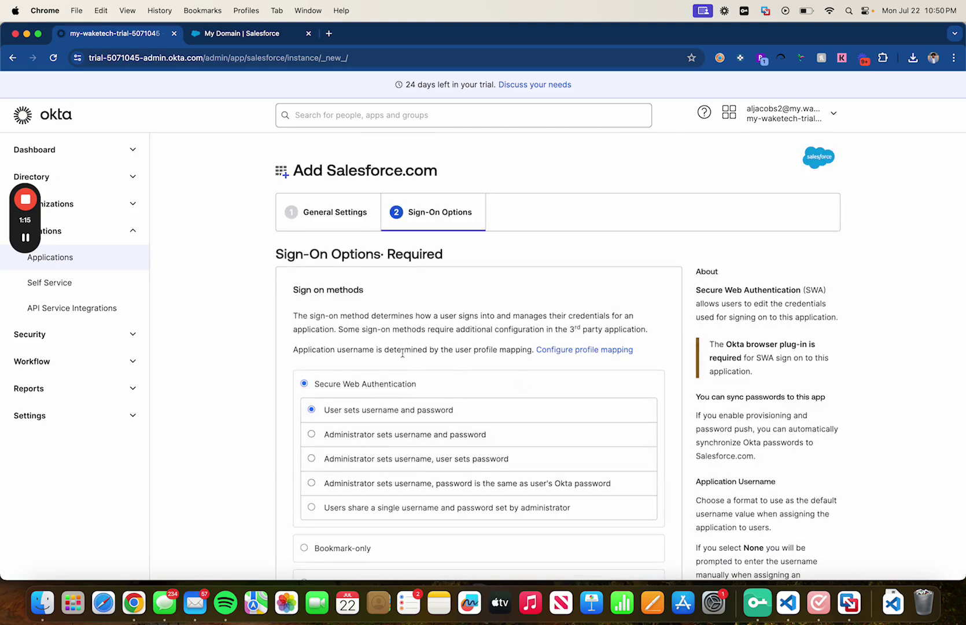
scroll(340, 270, "down", 1)
scroll(340, 270, "down", 4)
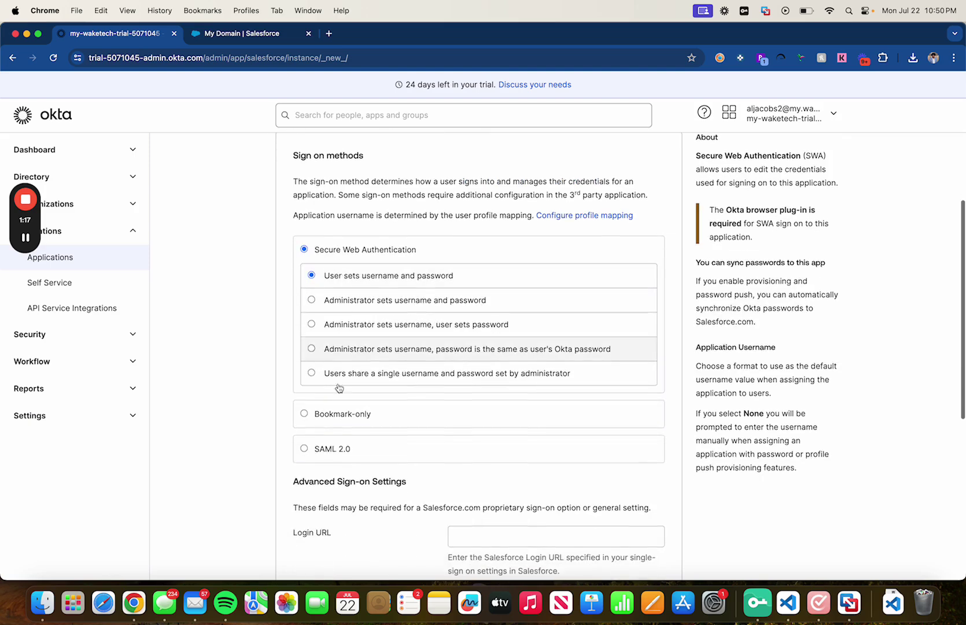
left_click(333, 450)
scroll(334, 450, "down", 5)
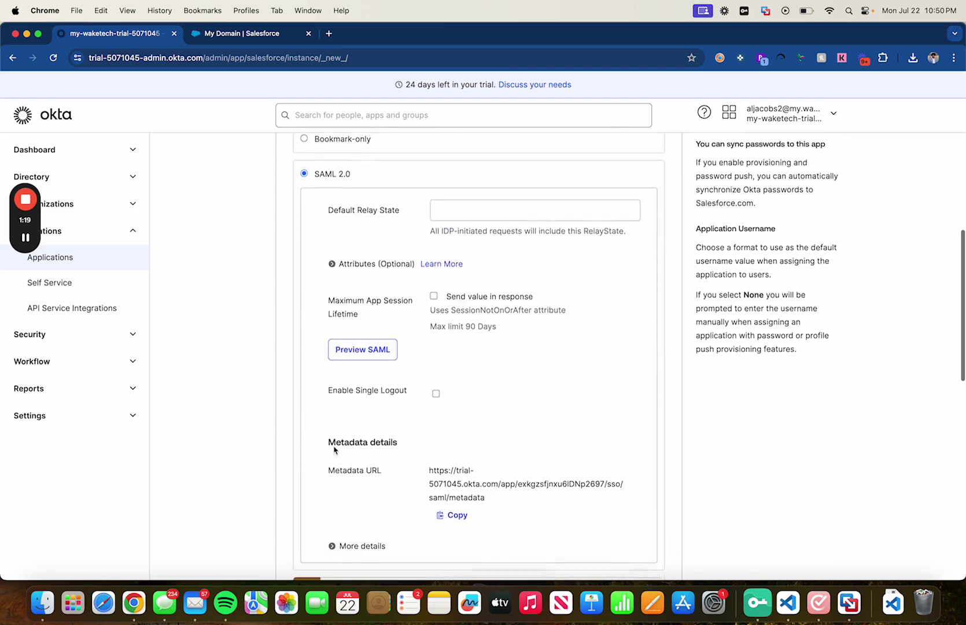
left_click(435, 359)
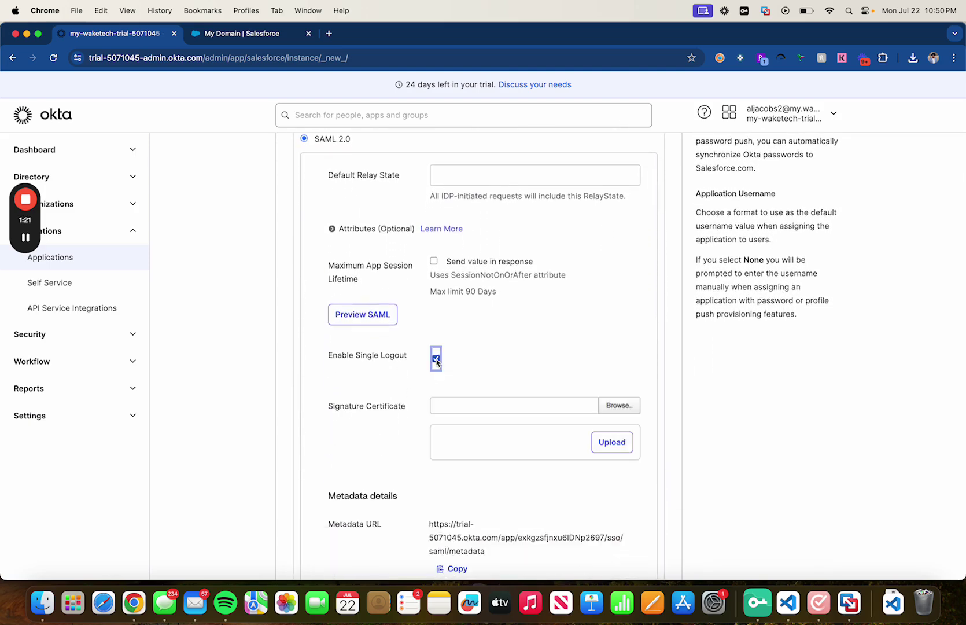
scroll(437, 362, "down", 5)
scroll(436, 362, "down", 3)
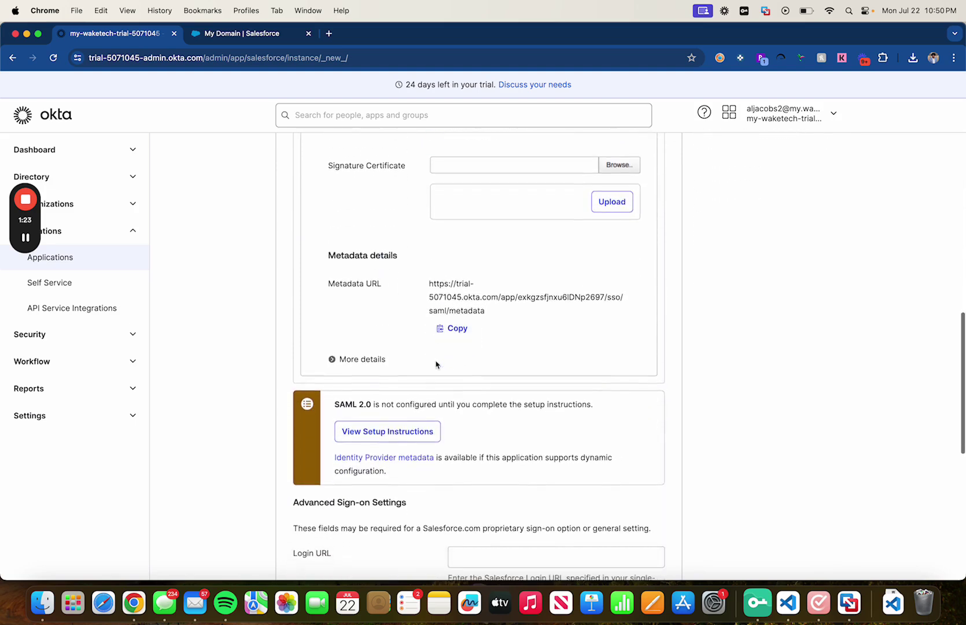
Open Okta's 'How to Configure SAML 2.0 for Salesforce' guide and scroll to step 6's field values.
left_click(396, 428)
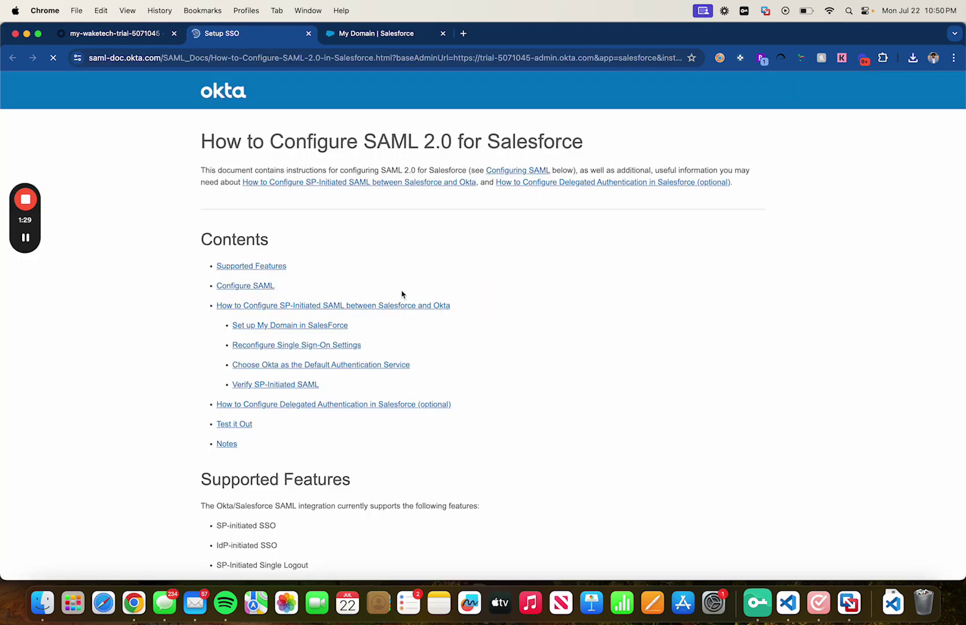
scroll(402, 294, "down", 15)
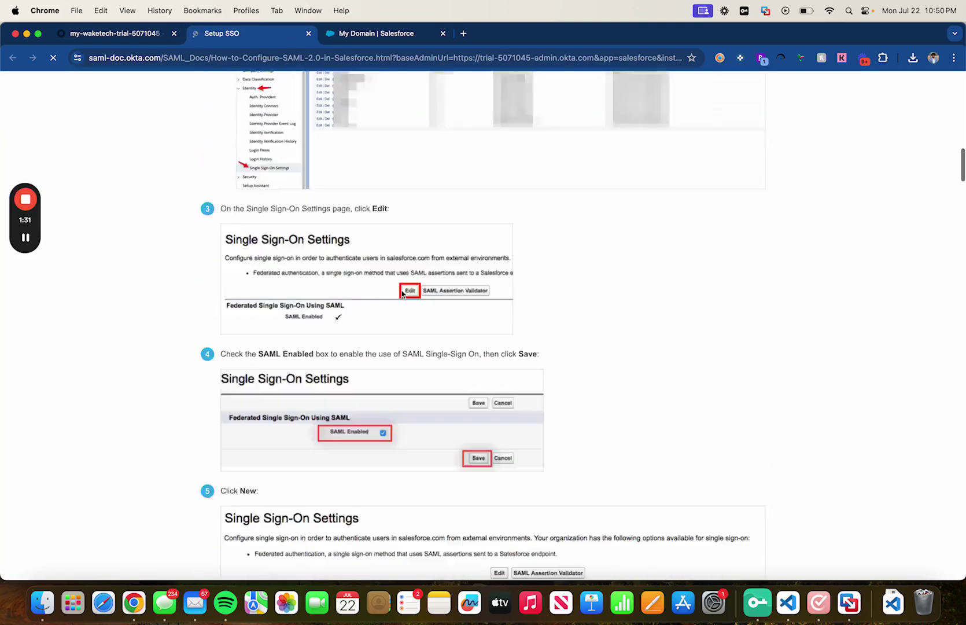
scroll(402, 294, "down", 10)
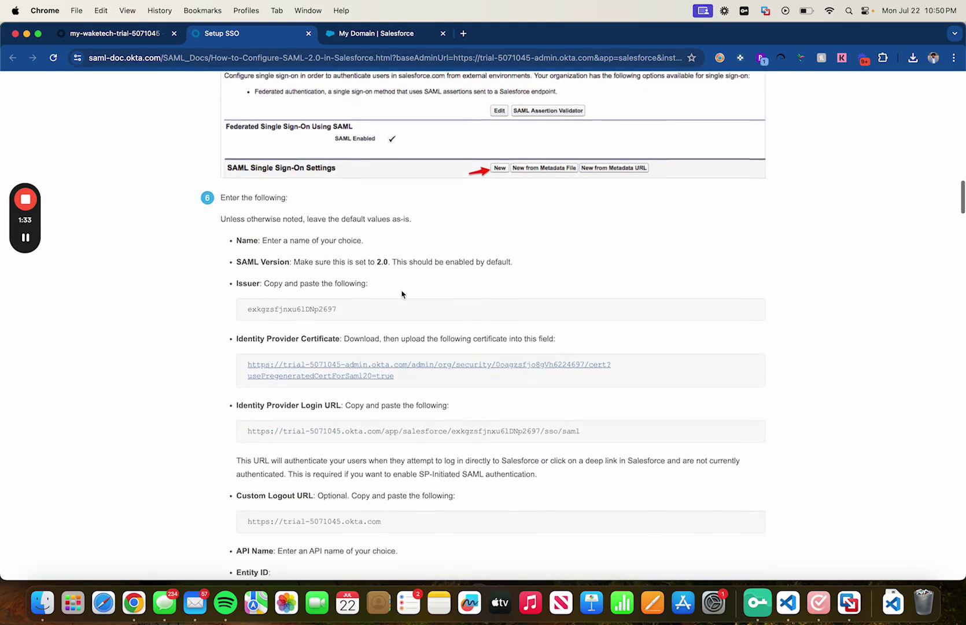
Duplicate the Salesforce My Domain tab and place the copy before the original.
left_click(358, 35)
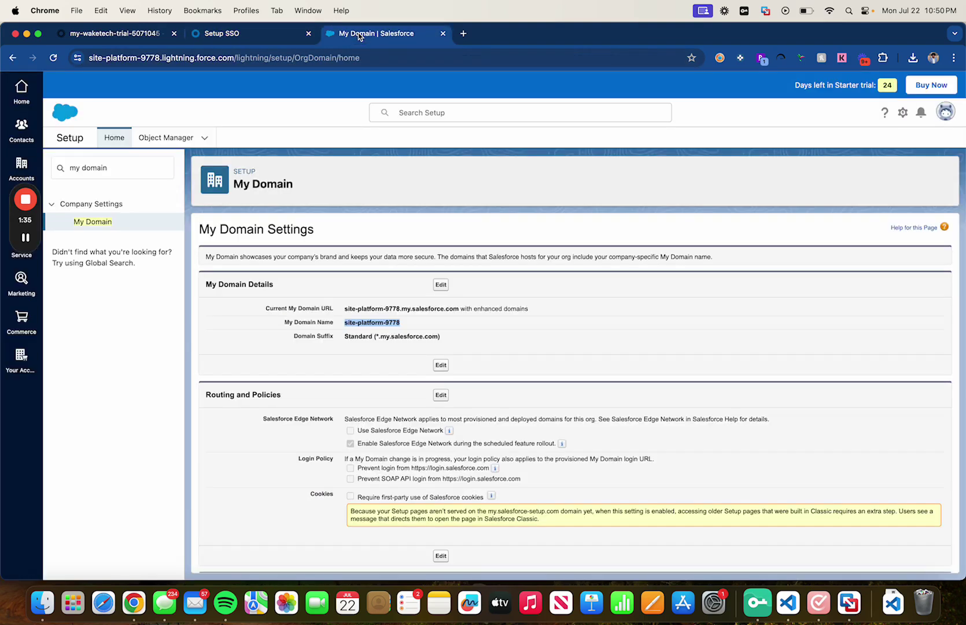
right_click(370, 34)
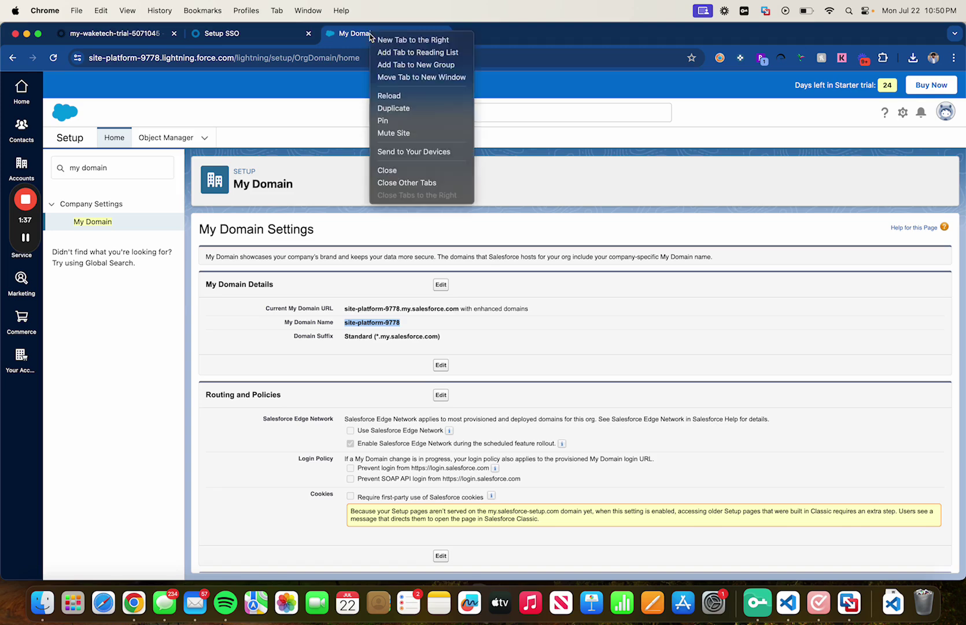
left_click(396, 108)
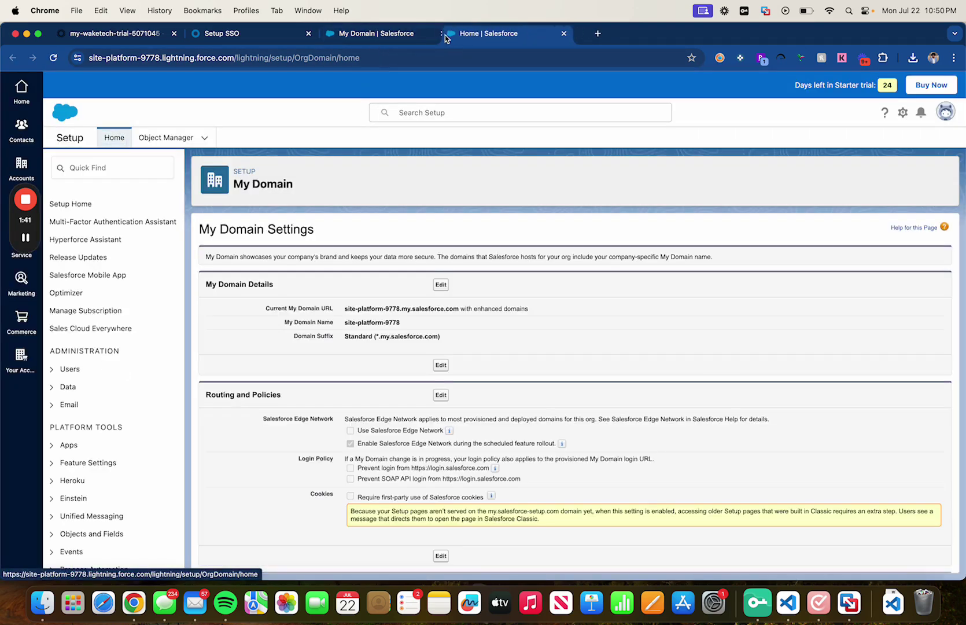
left_click_drag(444, 35, 354, 30)
Open Single Sign-On Settings via Quick Find, check SAML Enabled, and save.
left_click(135, 164)
type("sin")
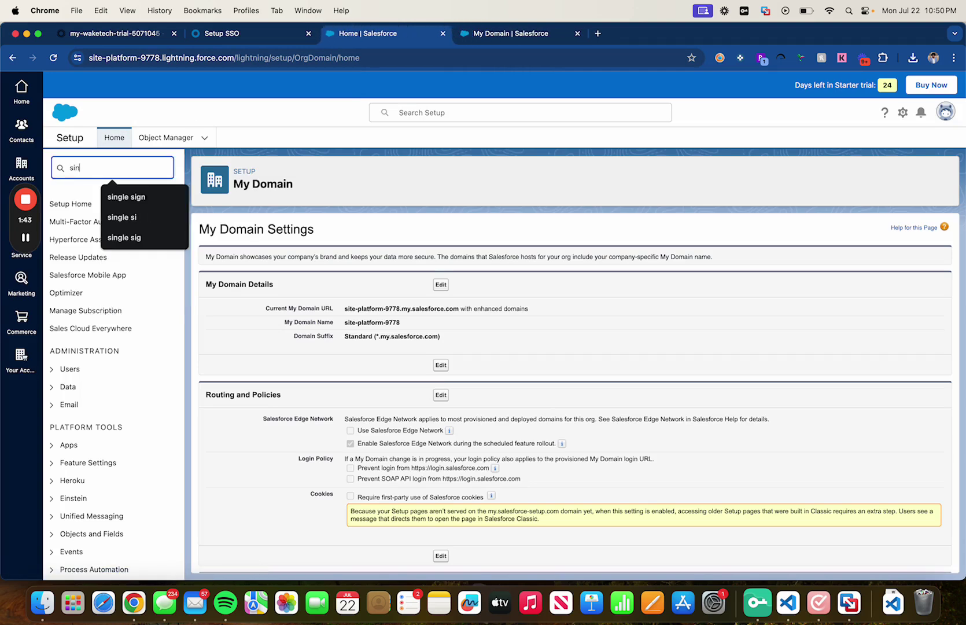
type("gle signon")
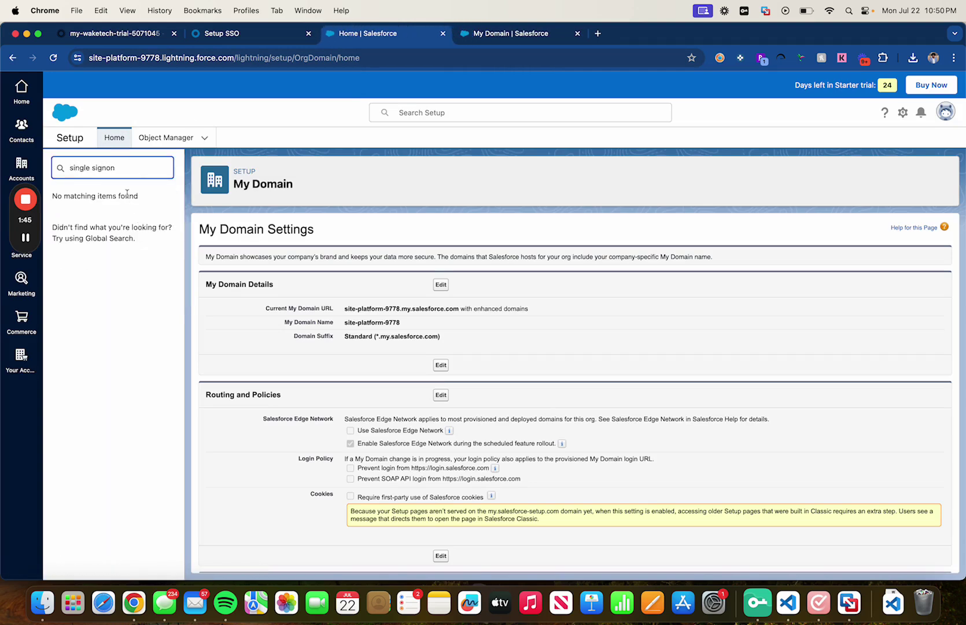
left_click(122, 219)
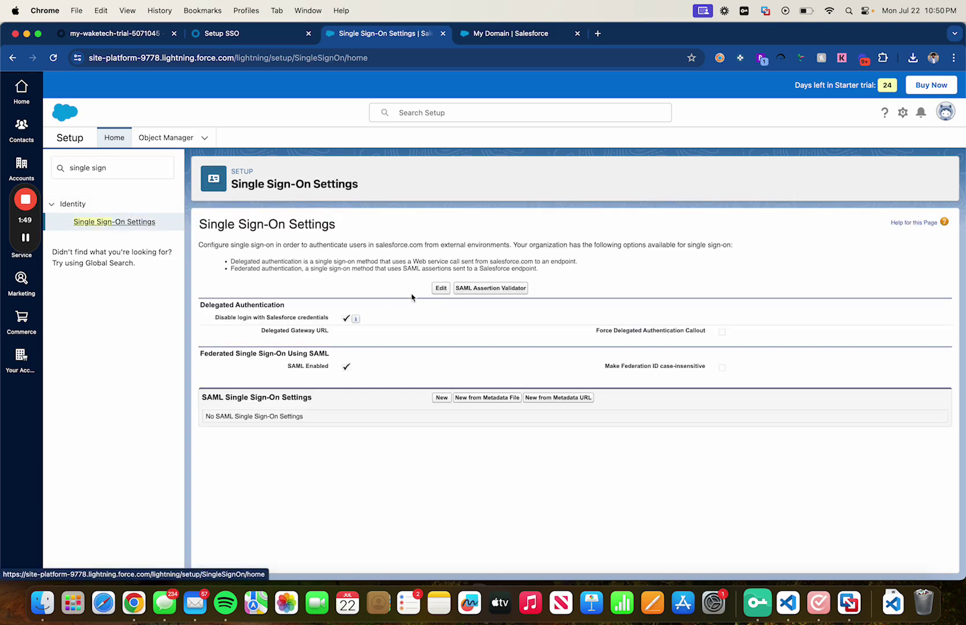
left_click(442, 291)
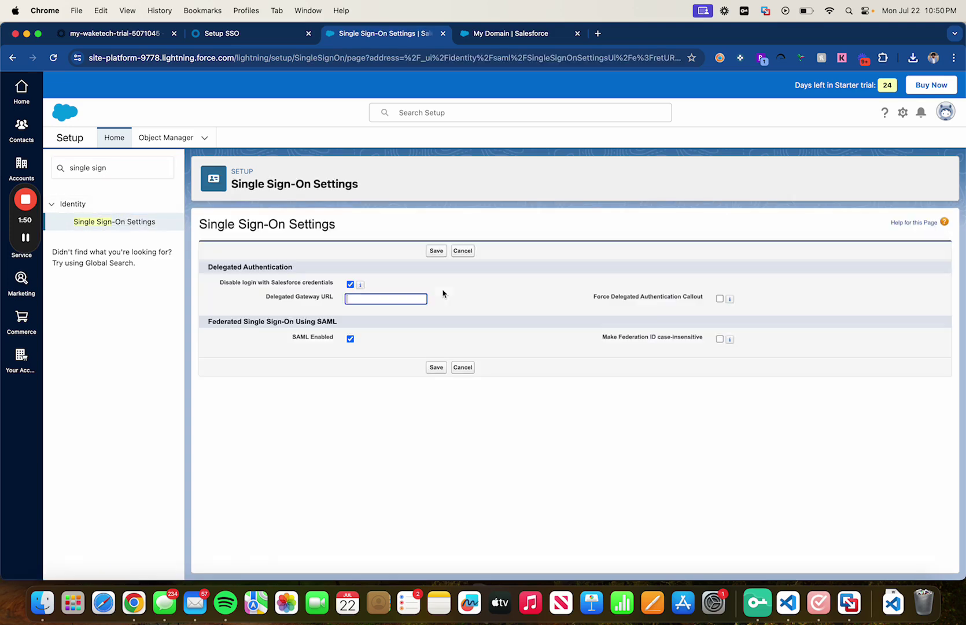
left_click(350, 339)
left_click(437, 367)
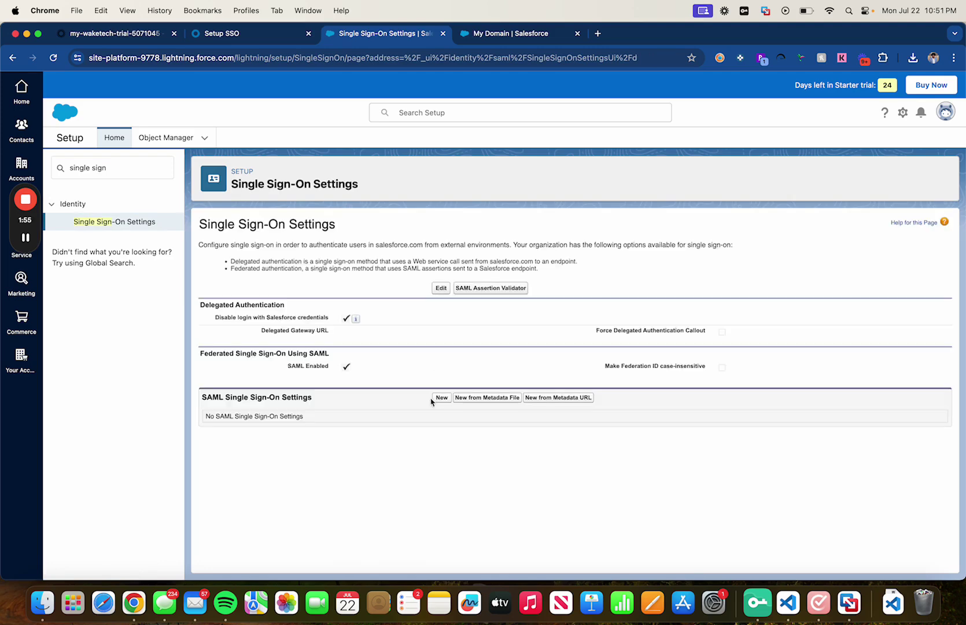
Create a new SAML single sign-on setting with Name and API Name OktaSSO.
left_click(434, 399)
left_click(370, 272)
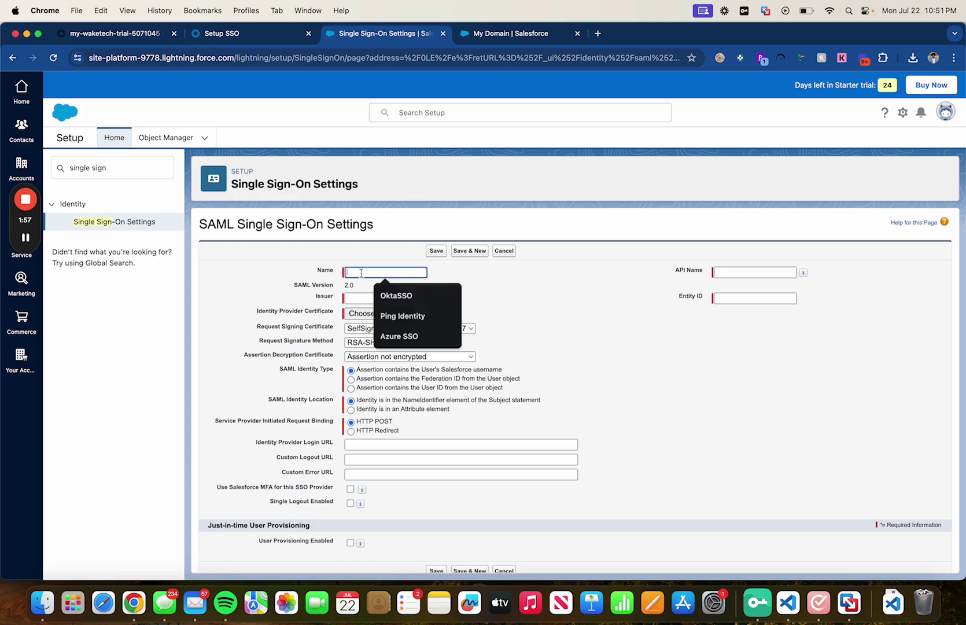
left_click(390, 295)
left_click(766, 272)
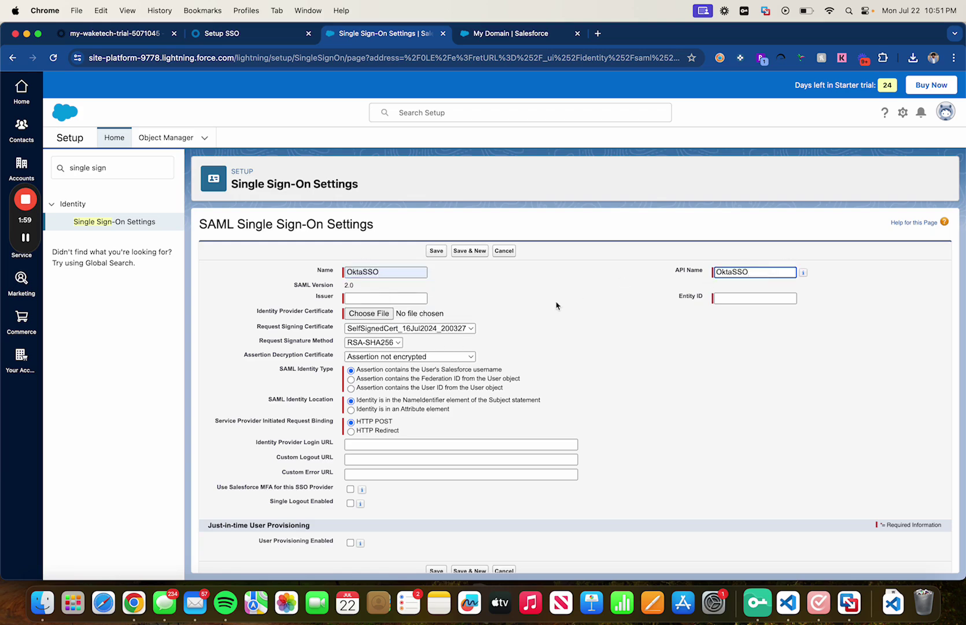
left_click(383, 298)
Copy the Issuer value from Okta's guide into the OktaSSO Issuer field.
left_click(253, 36)
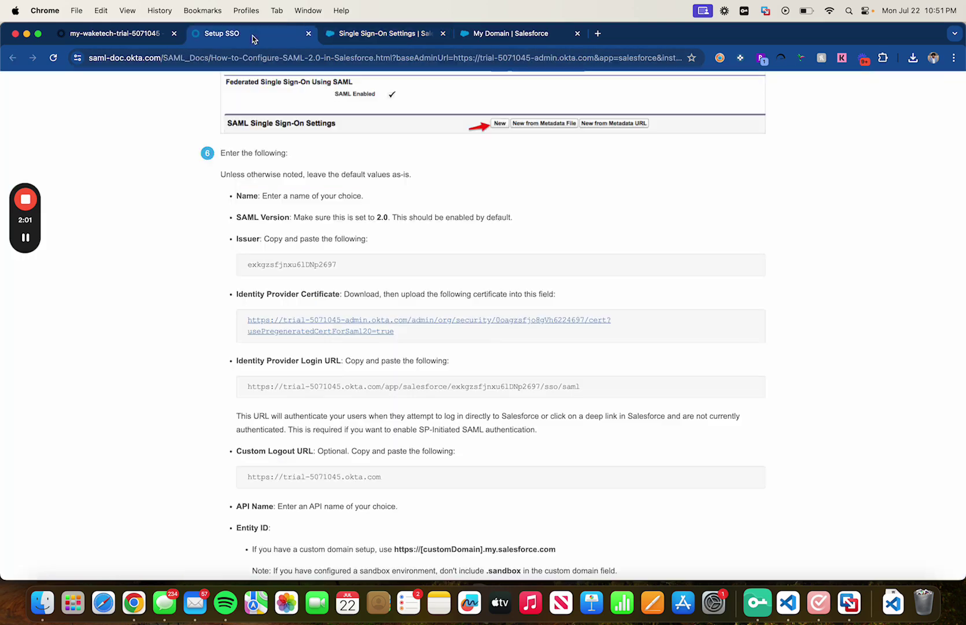
left_click_drag(338, 265, 244, 265)
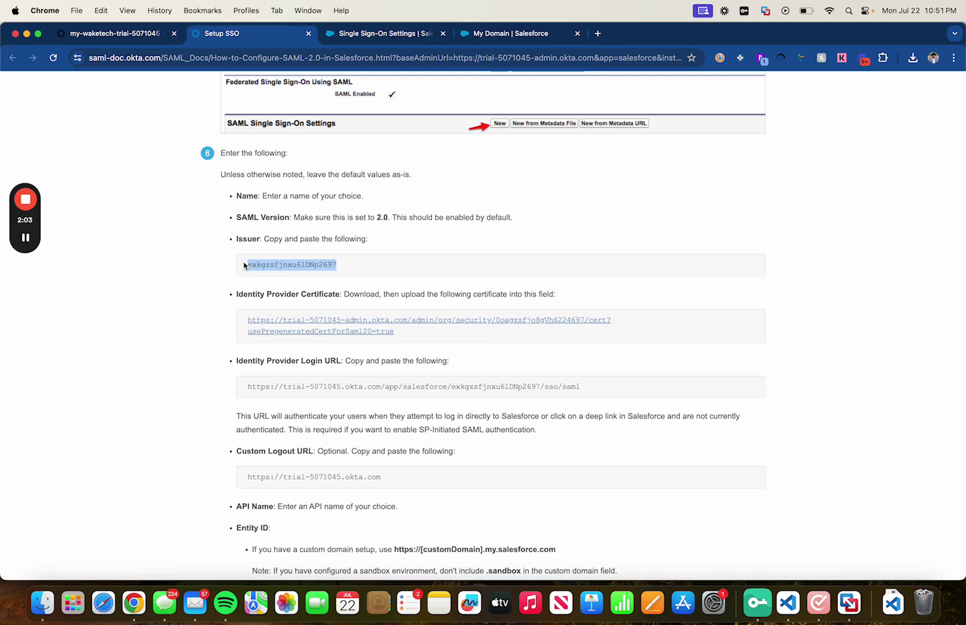
key("super+c")
left_click(378, 35)
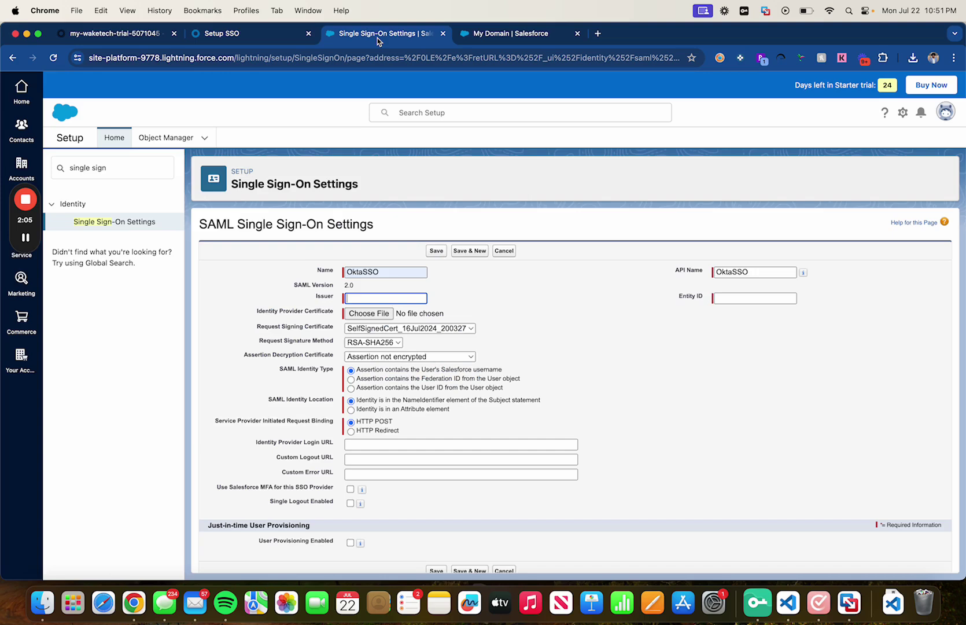
left_click(391, 296)
key("super+v")
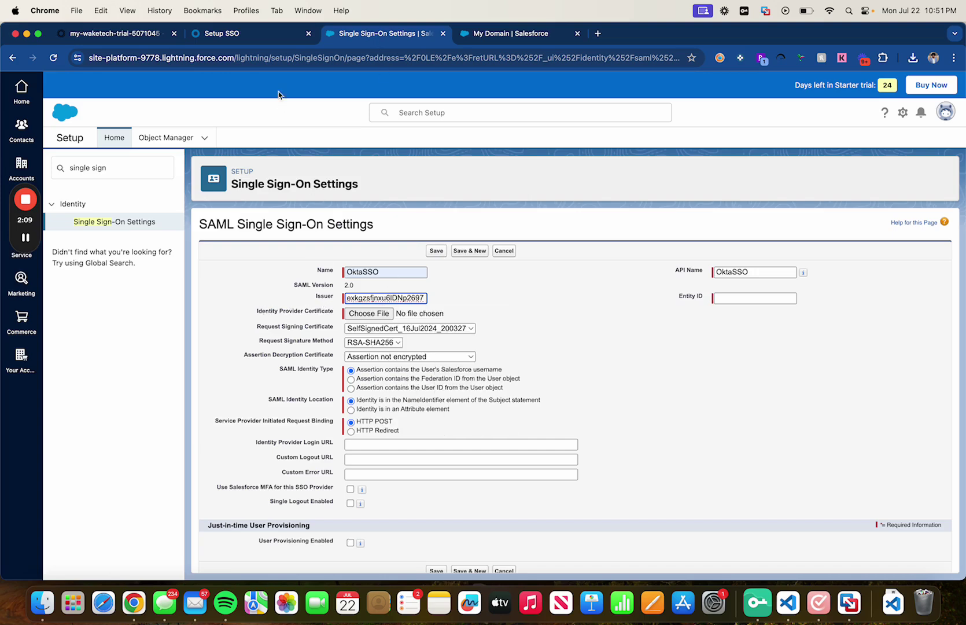
Download Okta's identity provider certificate and attach okta.cert as the provider certificate.
left_click(266, 38)
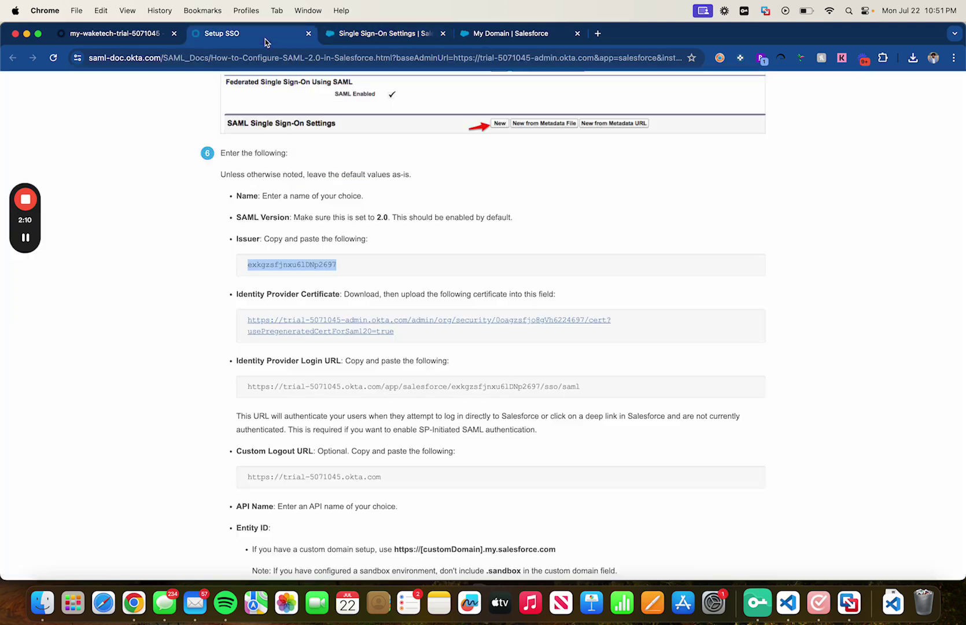
left_click(281, 323)
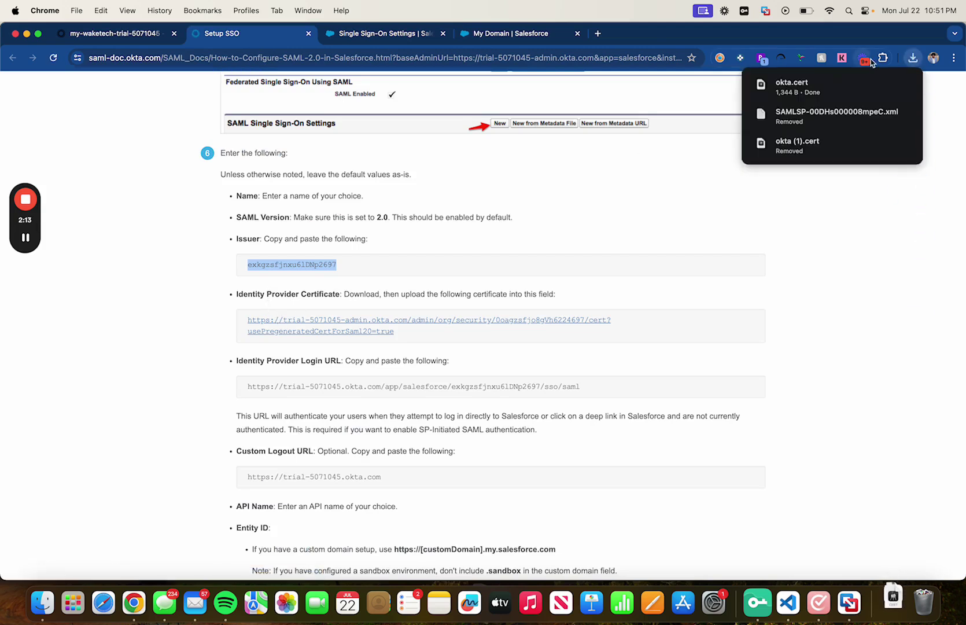
left_click(373, 35)
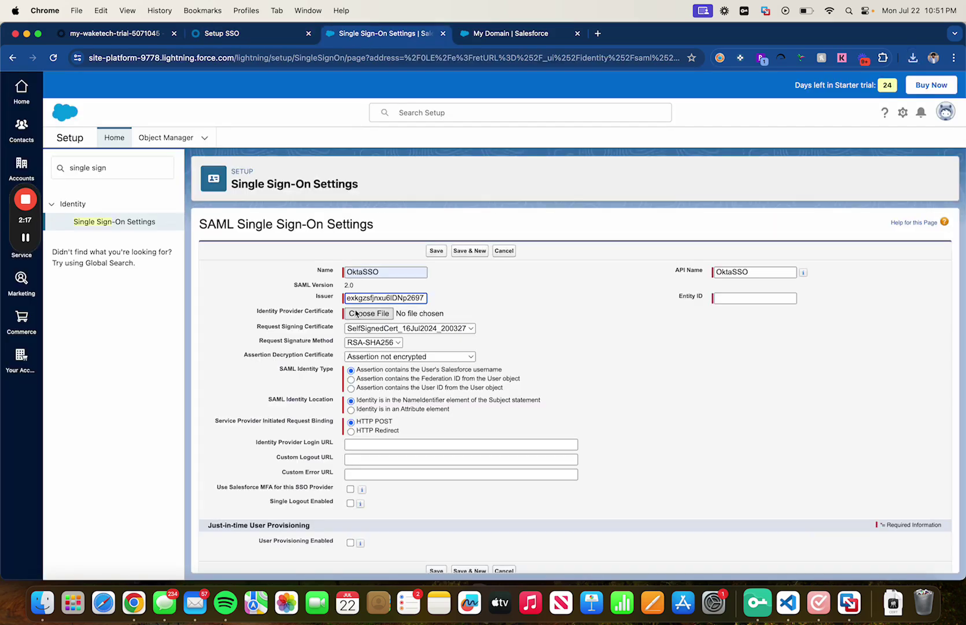
left_click(368, 313)
left_click(235, 209)
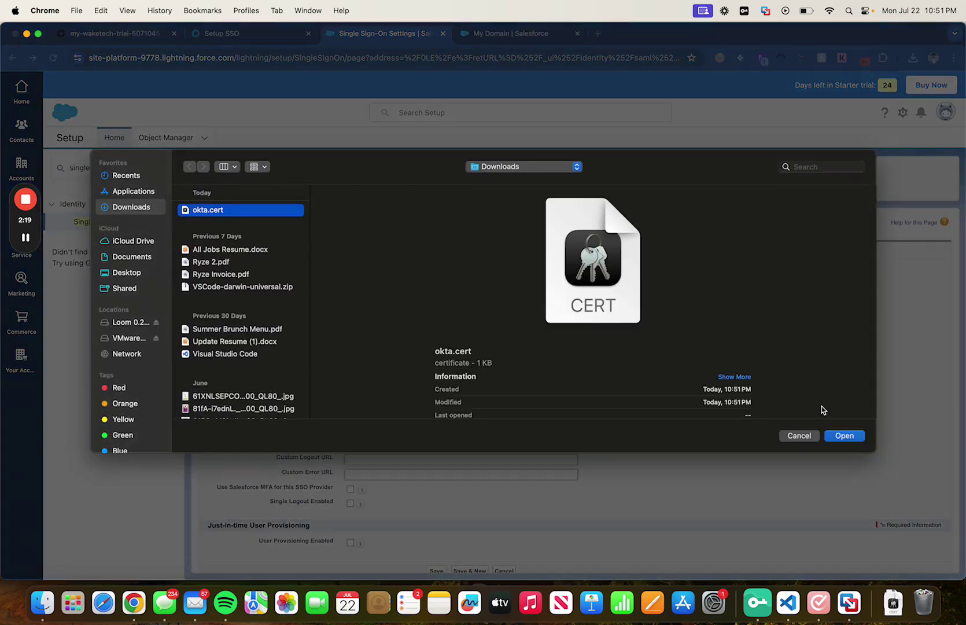
left_click(839, 437)
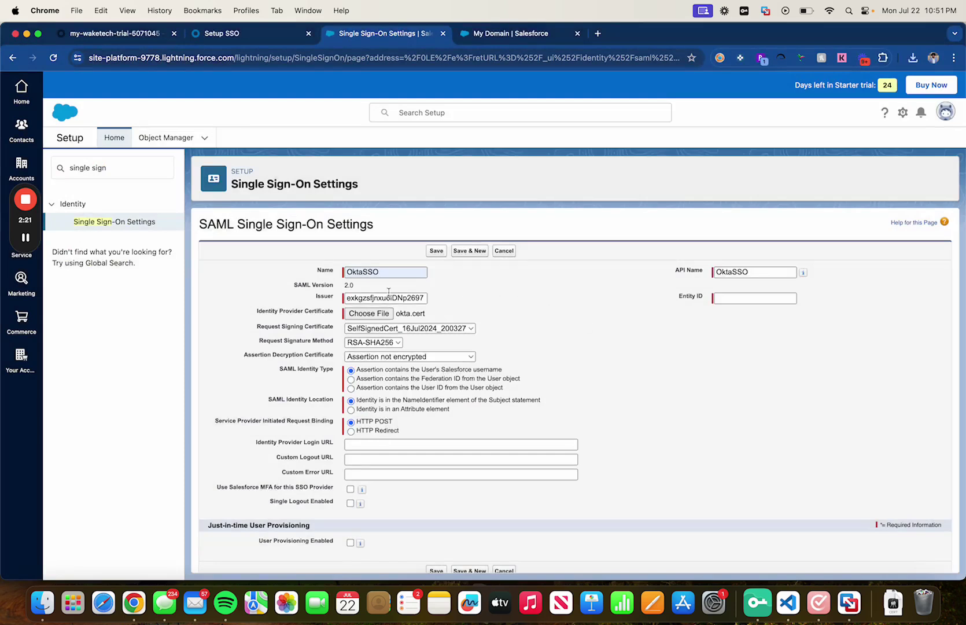
scroll(388, 291, "down", 1)
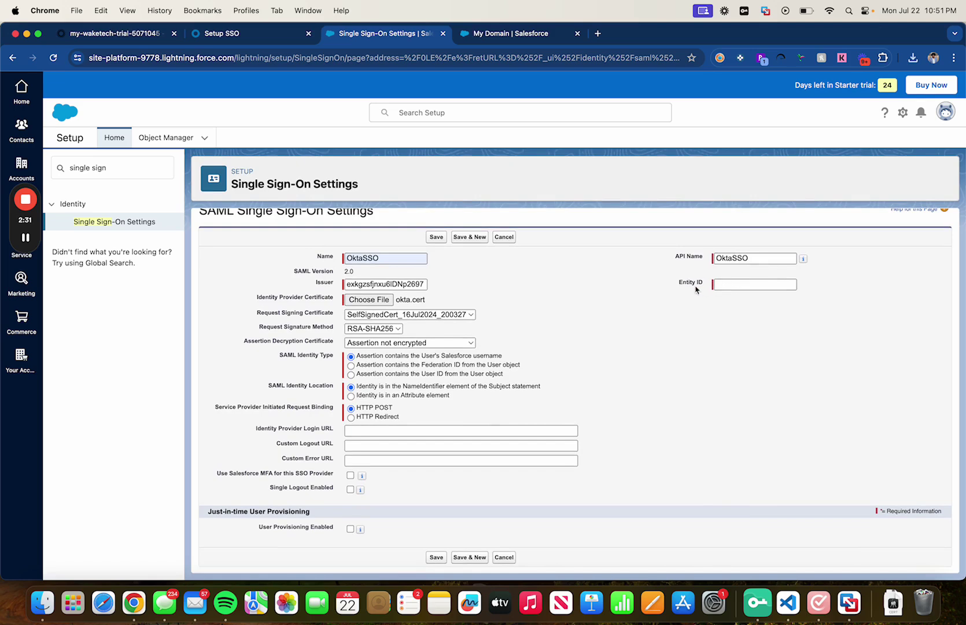
left_click(518, 37)
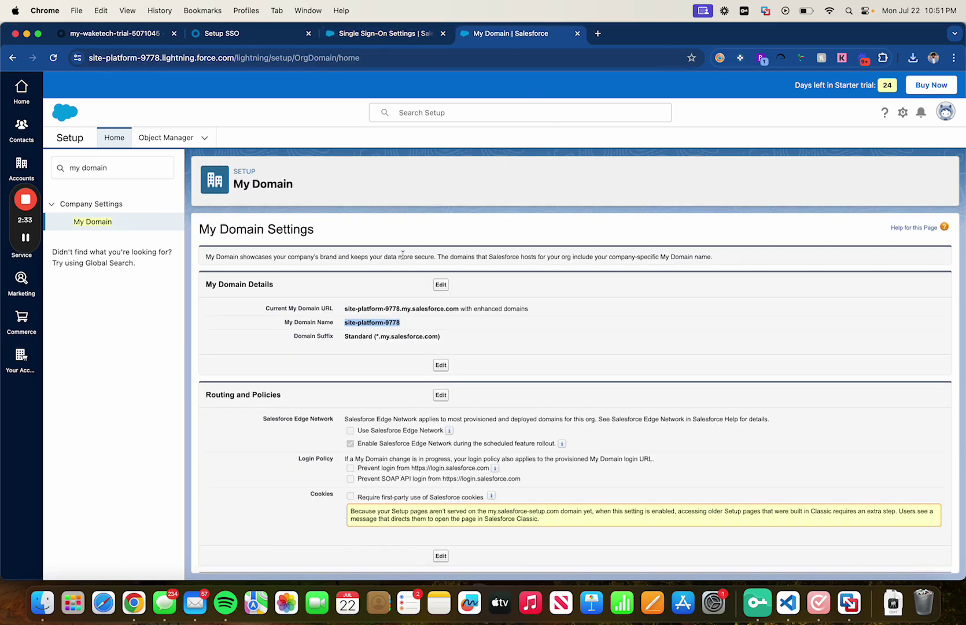
left_click(355, 320)
left_click_drag(346, 309, 461, 310)
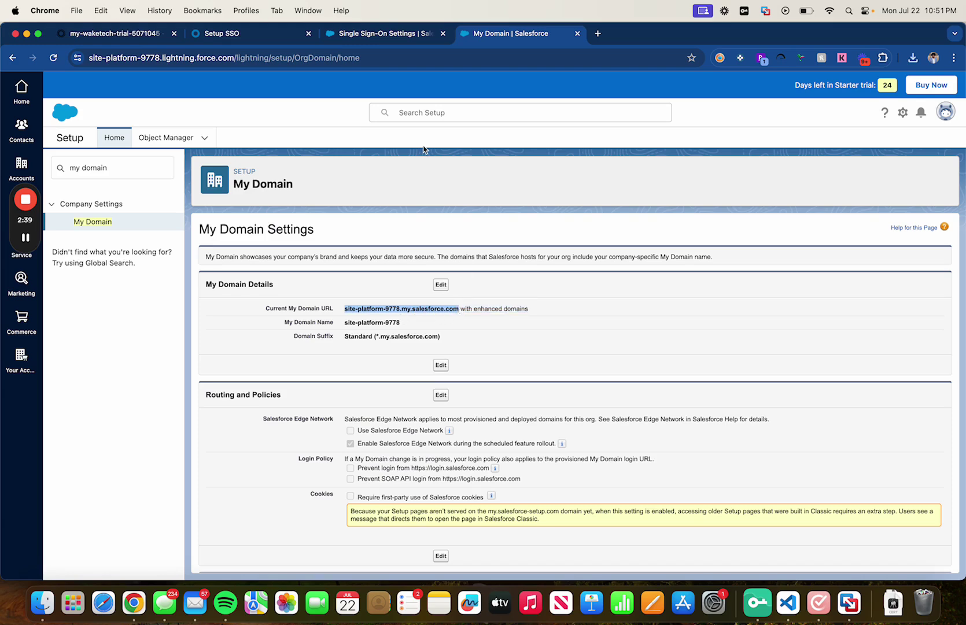
left_click(382, 36)
left_click(724, 285)
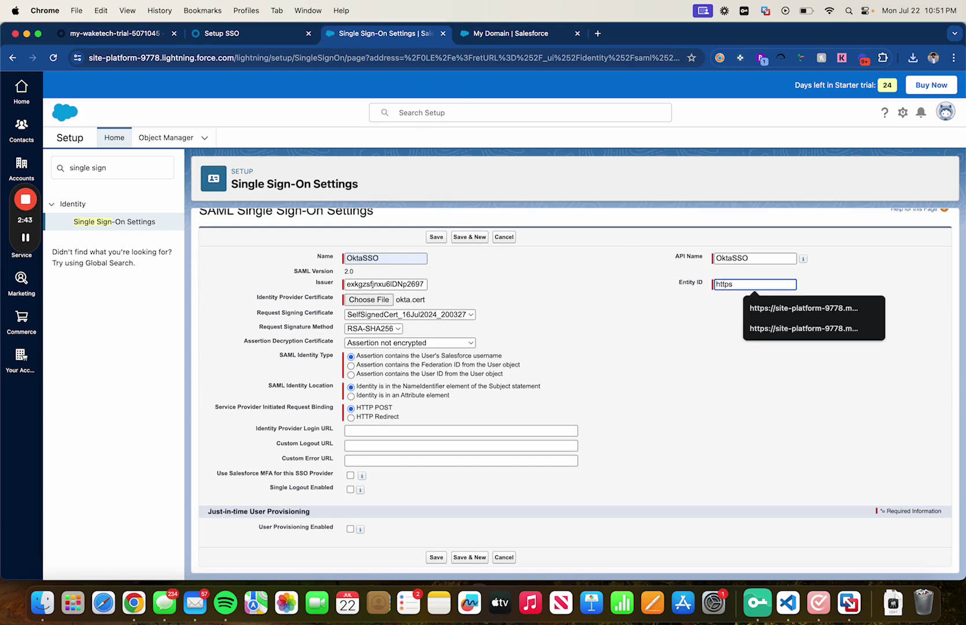
key("super+v")
Review Okta's setup guide and Salesforce app settings, then return to the SAML form.
left_click(257, 34)
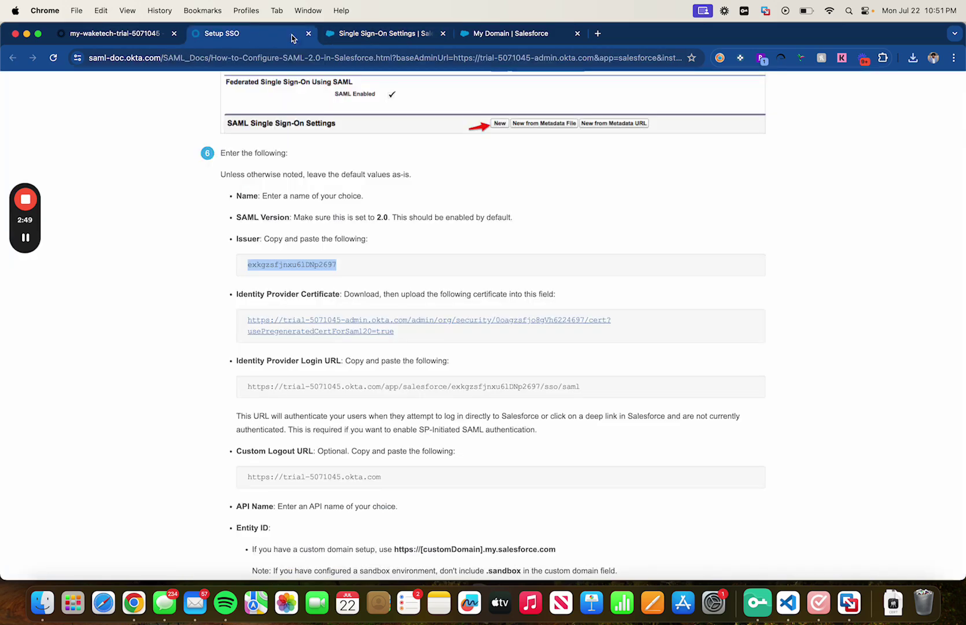
scroll(260, 208, "down", 1)
scroll(260, 209, "up", 1)
left_click(147, 35)
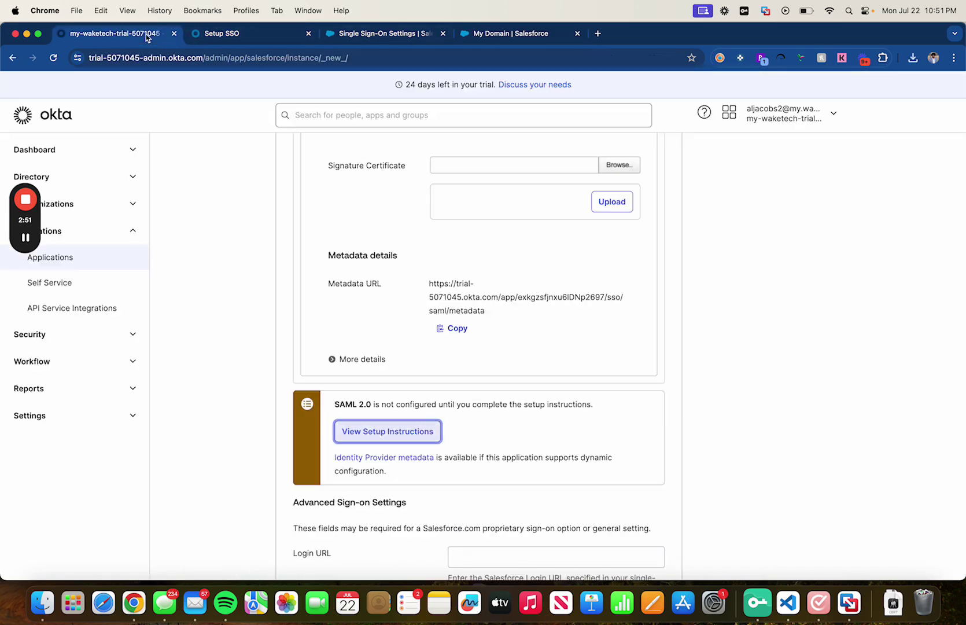
left_click_drag(147, 38, 248, 35)
scroll(397, 249, "down", 1)
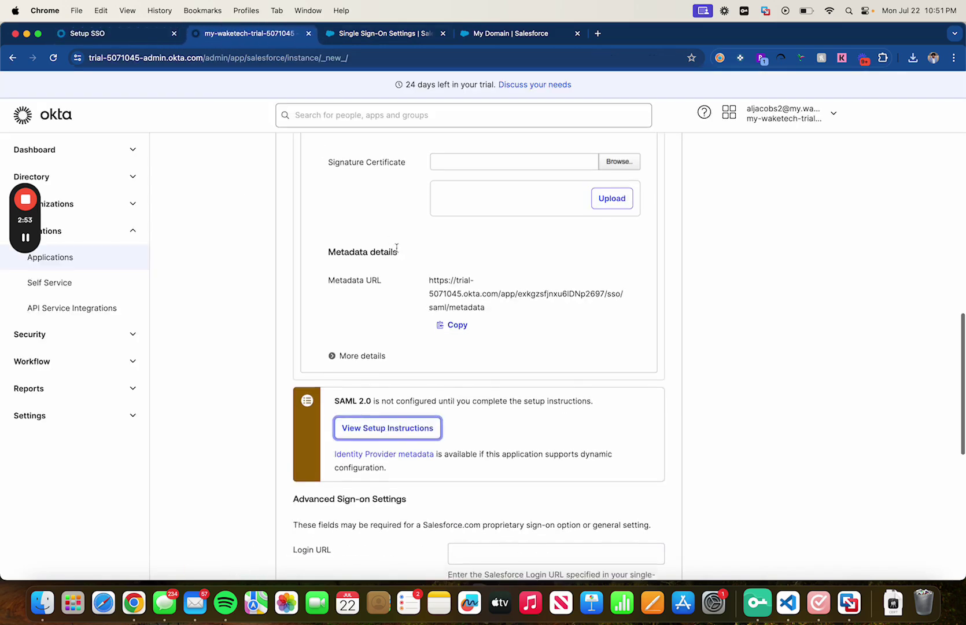
scroll(397, 248, "down", 3)
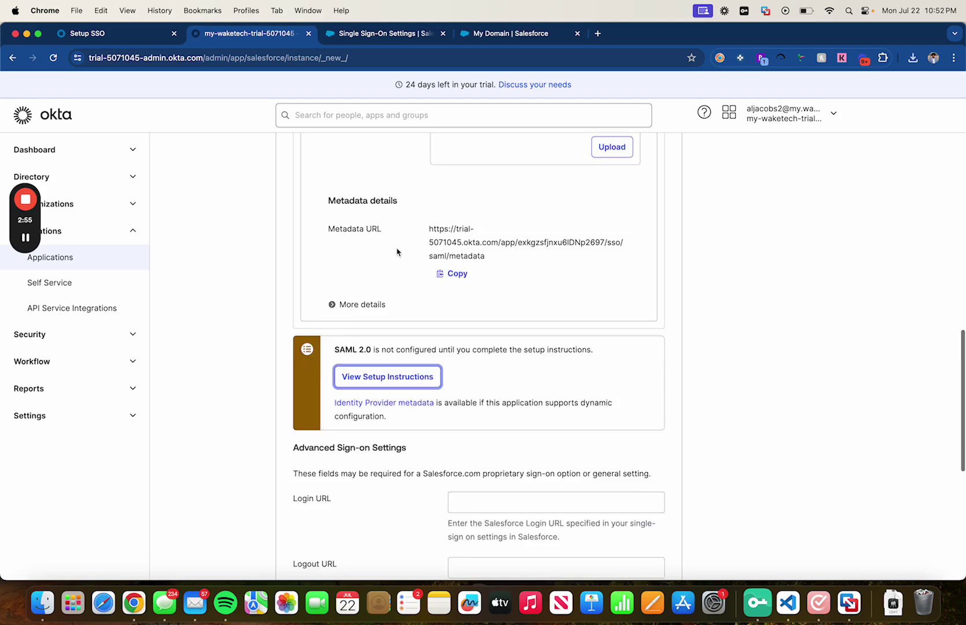
scroll(397, 252, "up", 1)
key("ctrl+Tab")
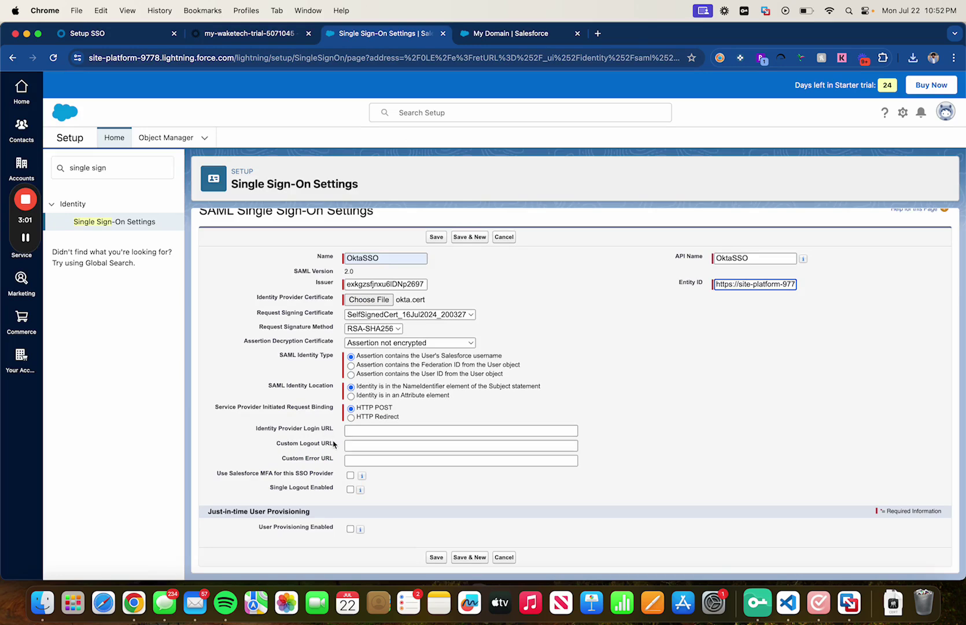
Paste Okta's Identity Provider Login URL and Custom Logout URL into the OktaSSO setting.
left_click(137, 38)
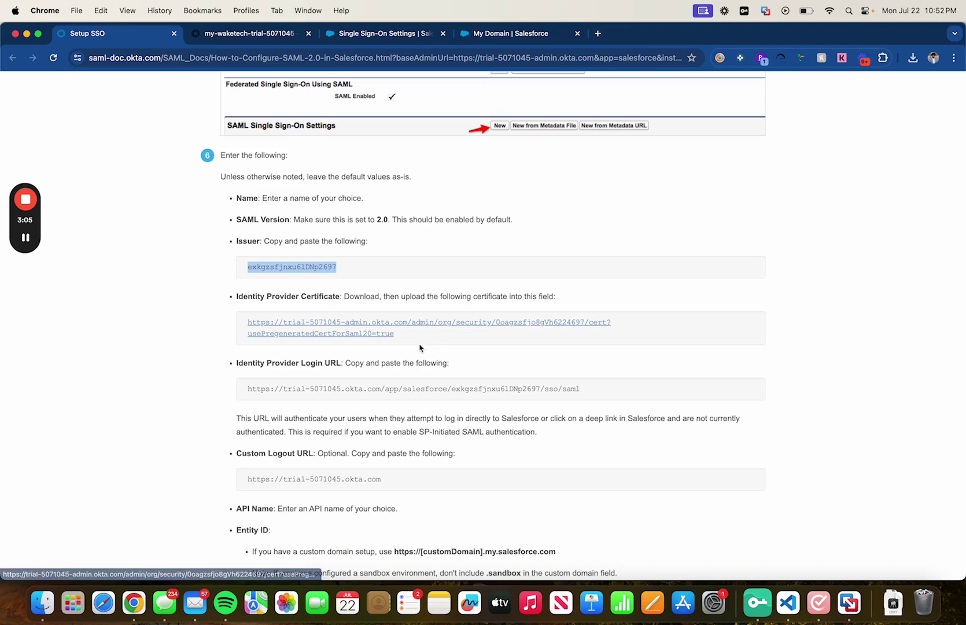
left_click_drag(581, 398, 244, 395)
left_click_drag(382, 33, 248, 33)
left_click(366, 430)
key("super+v")
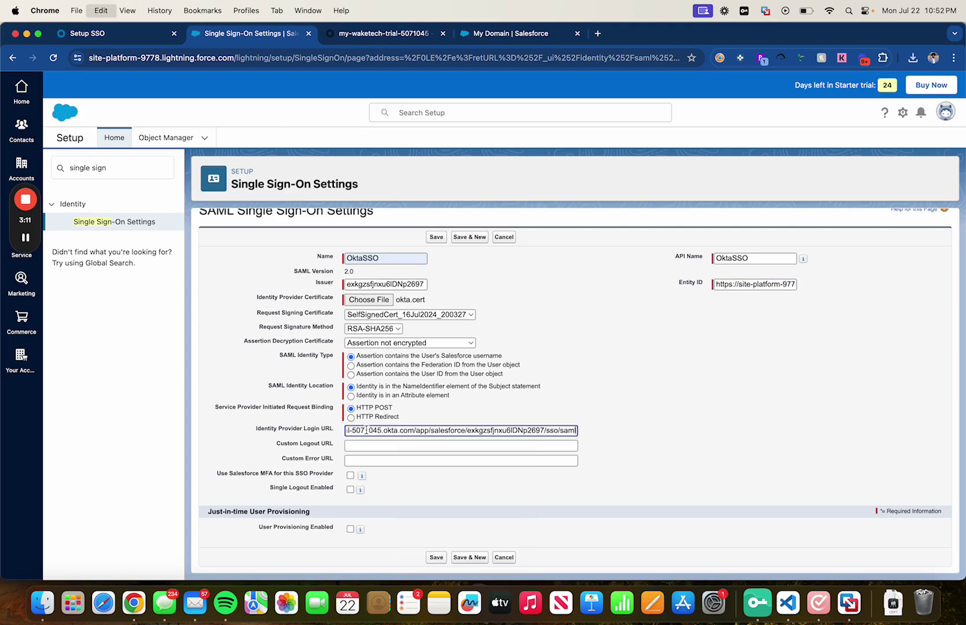
left_click(144, 33)
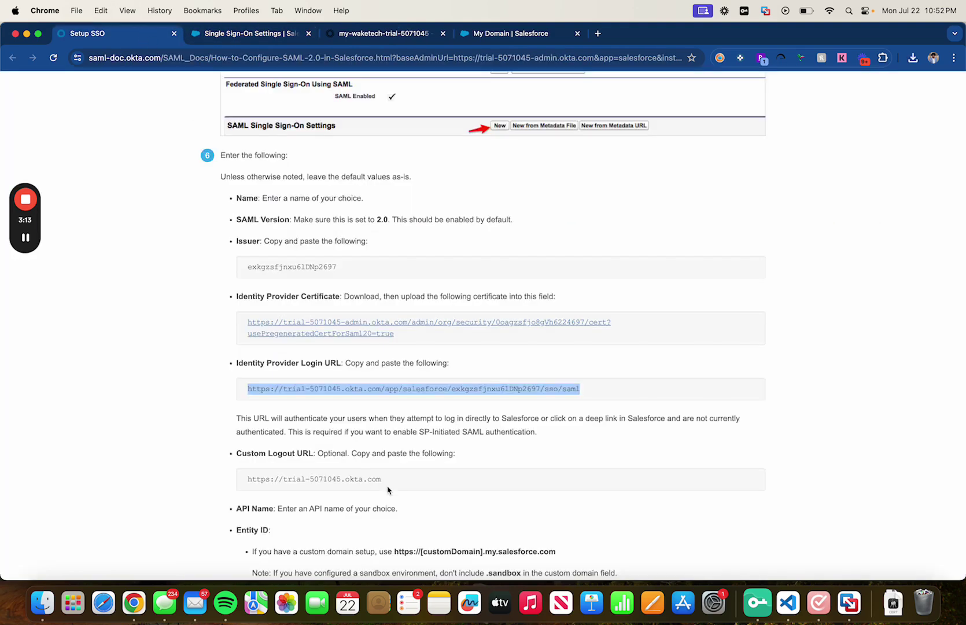
left_click_drag(393, 482, 245, 478)
key("super+c")
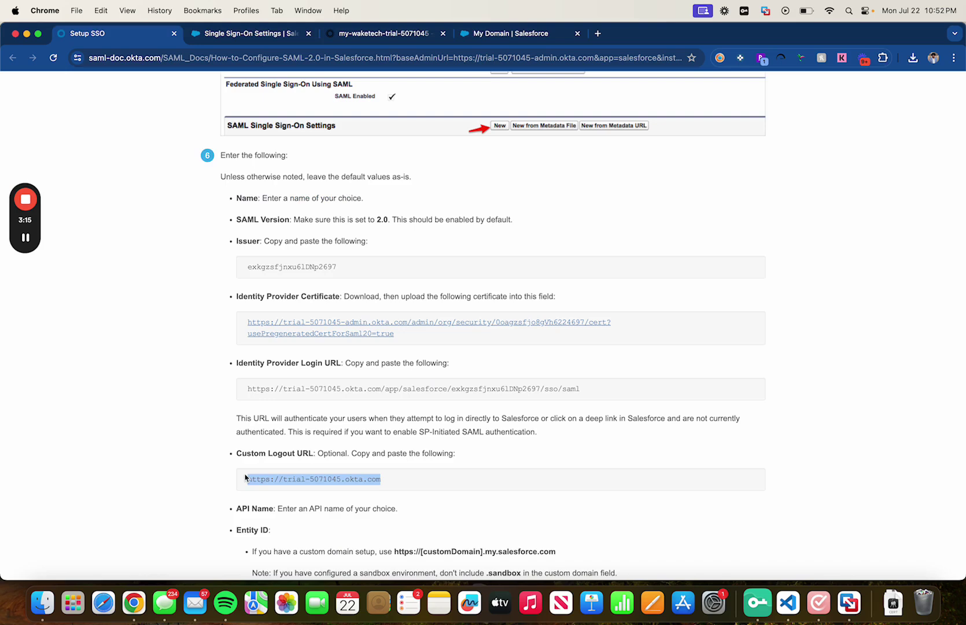
left_click(270, 36)
left_click(358, 444)
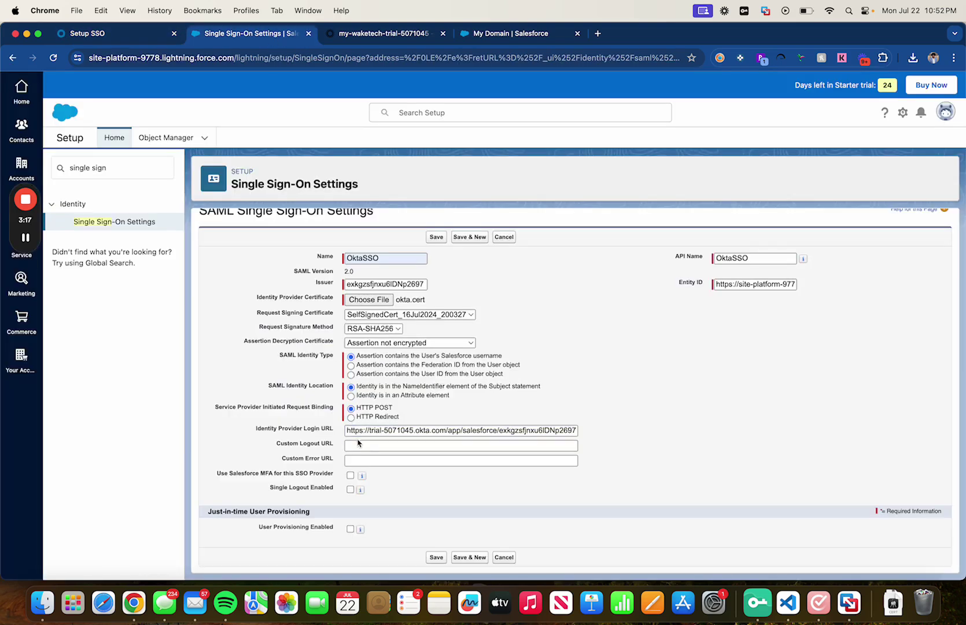
key("super+v")
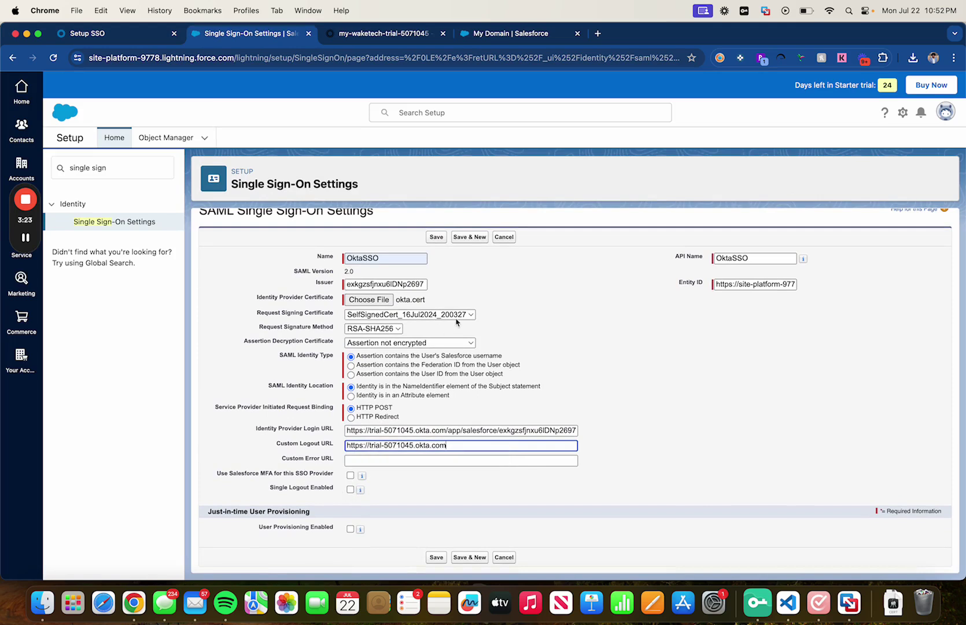
Save the OktaSSO SAML setting and download its metadata XML.
scroll(504, 322, "up", 1)
scroll(504, 323, "down", 1)
left_click(435, 557)
scroll(475, 324, "down", 2)
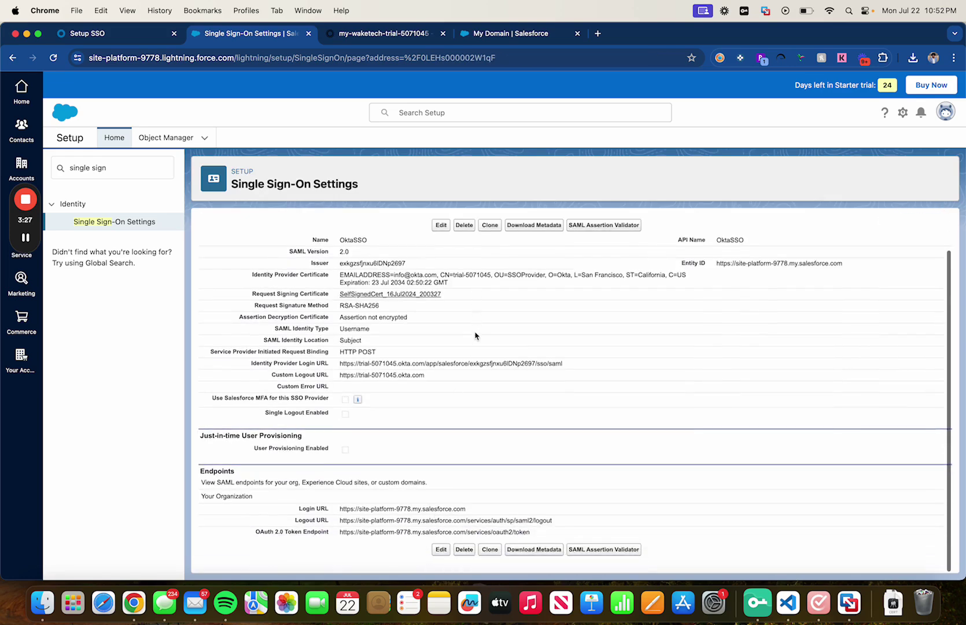
left_click(527, 552)
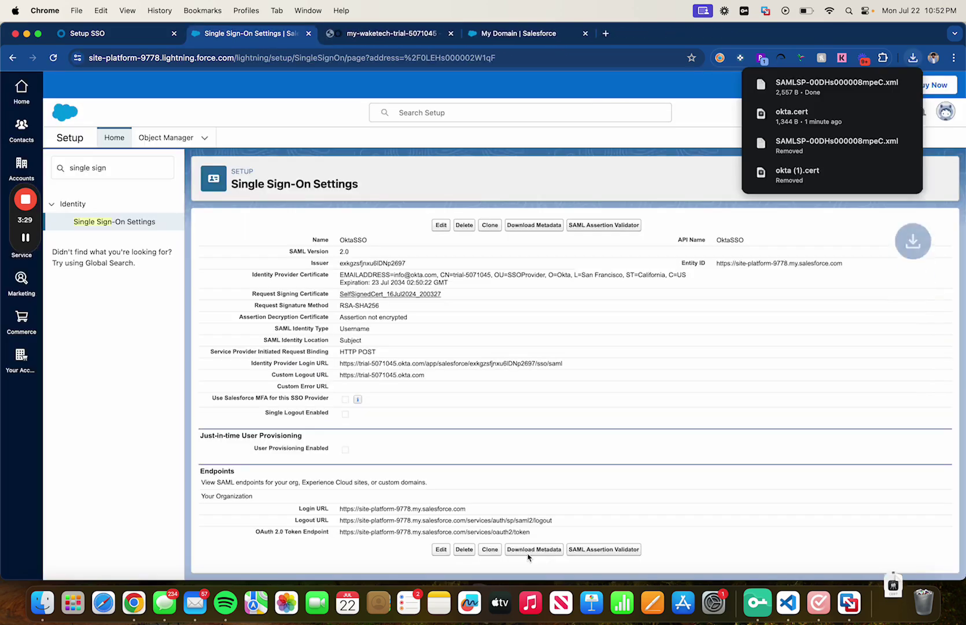
In Okta's SAML guide, scroll to step 10 and select the BEGIN/END CERTIFICATE lines.
mouse_move(895, 95)
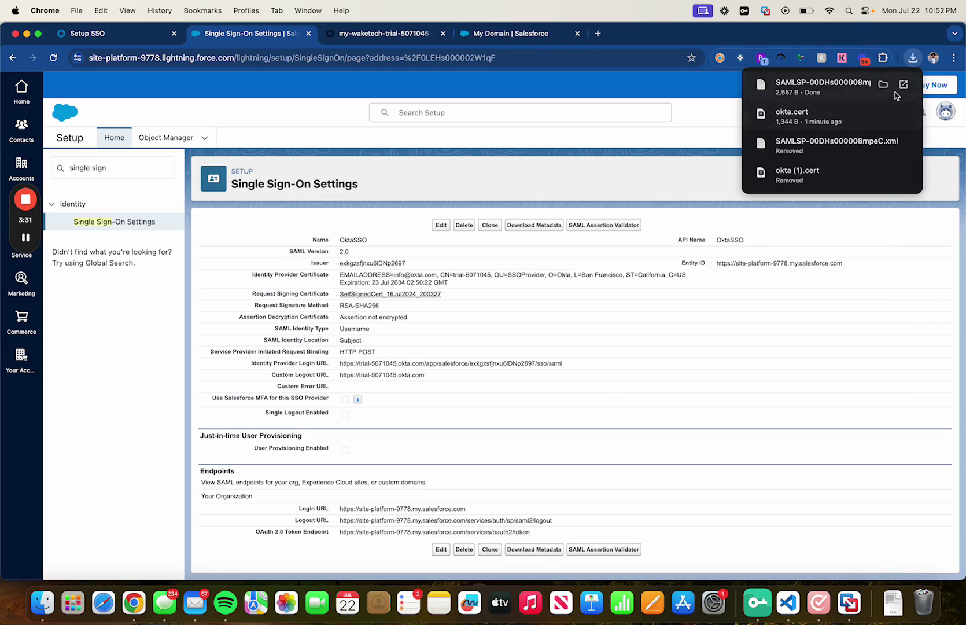
left_click(93, 33)
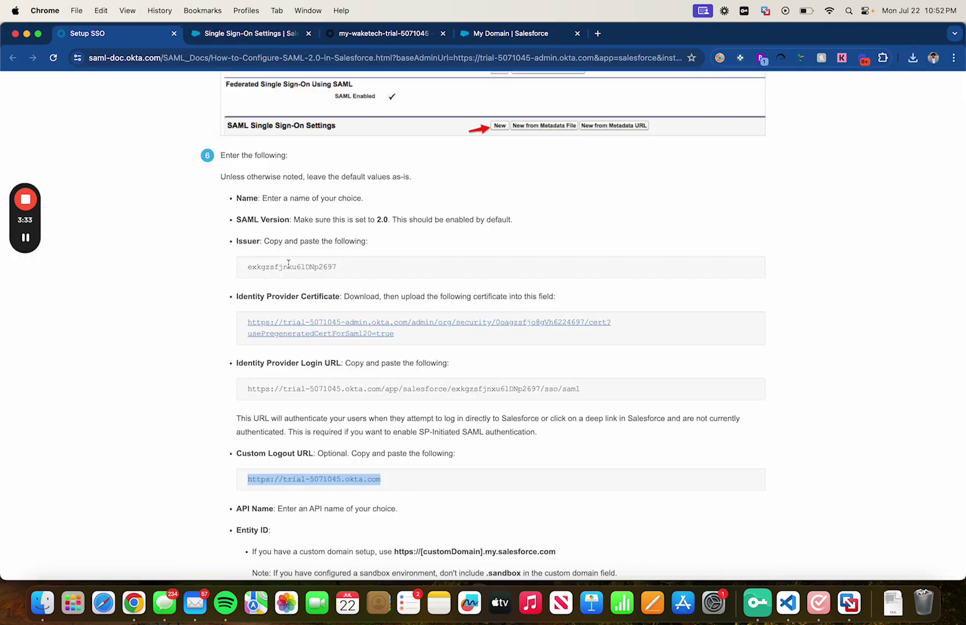
scroll(288, 263, "down", 5)
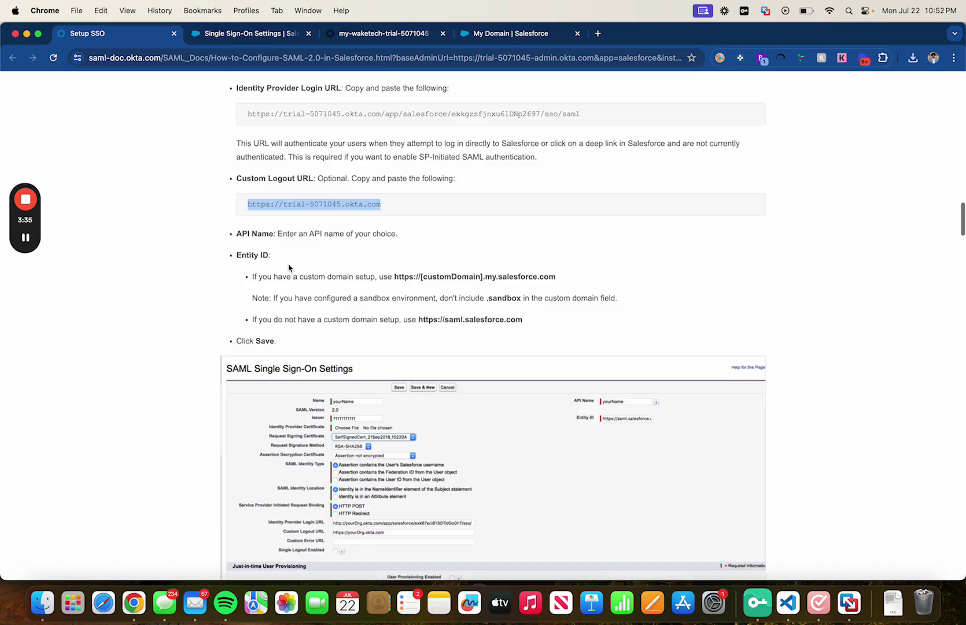
scroll(288, 267, "down", 10)
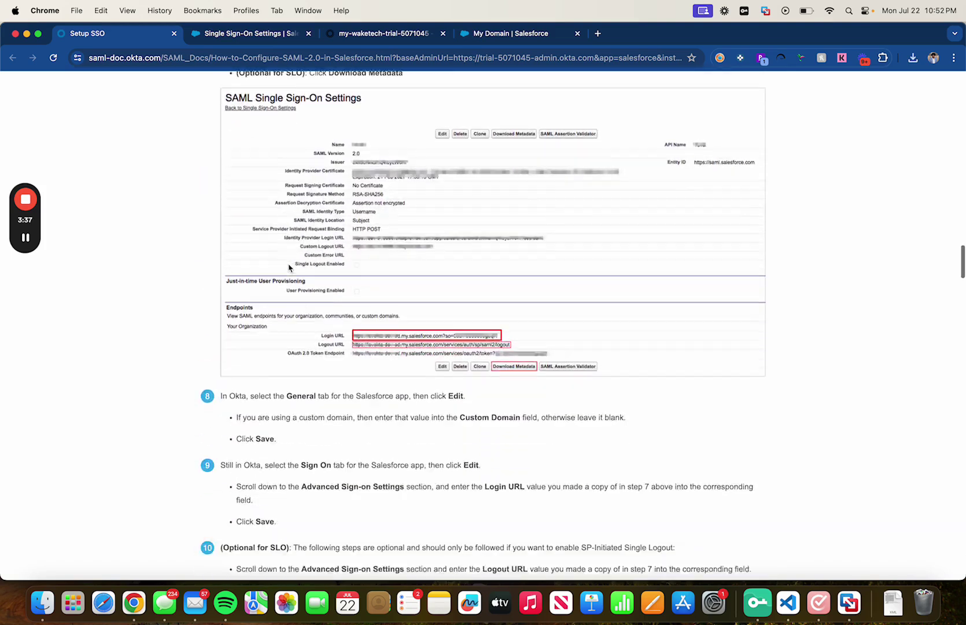
scroll(289, 267, "down", 7)
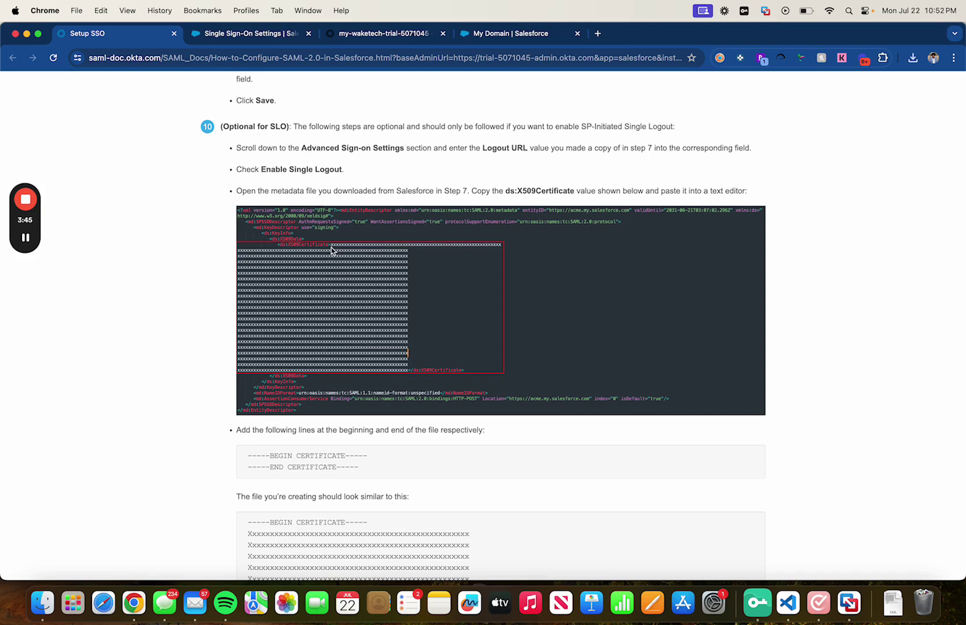
left_click_drag(363, 466, 257, 451)
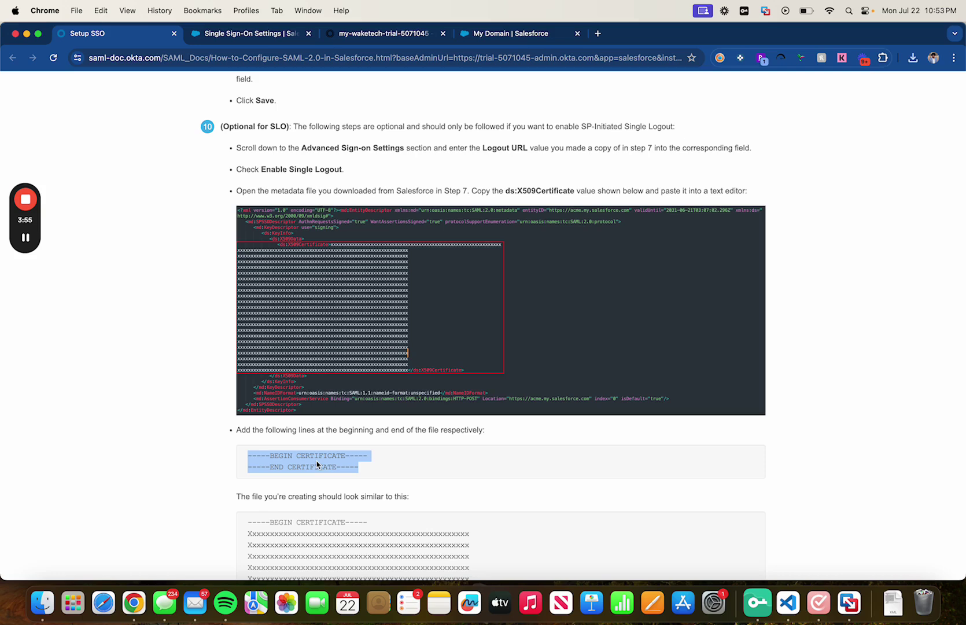
Reveal SAMLSP-00DHs000008mpeC.xml in Finder's Downloads and bring up its Open With options.
left_click(913, 58)
left_click(885, 106)
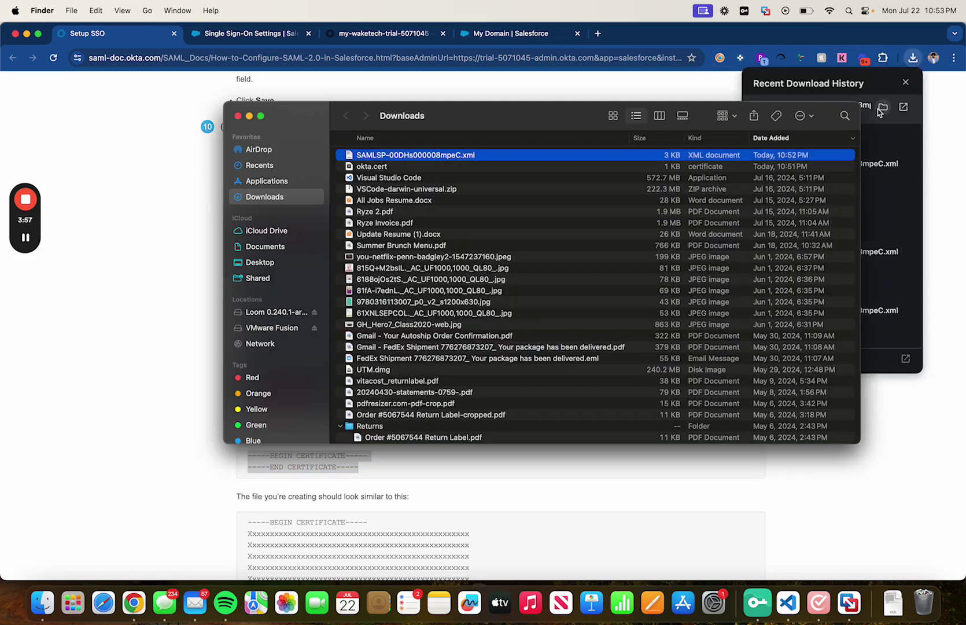
left_click(444, 155)
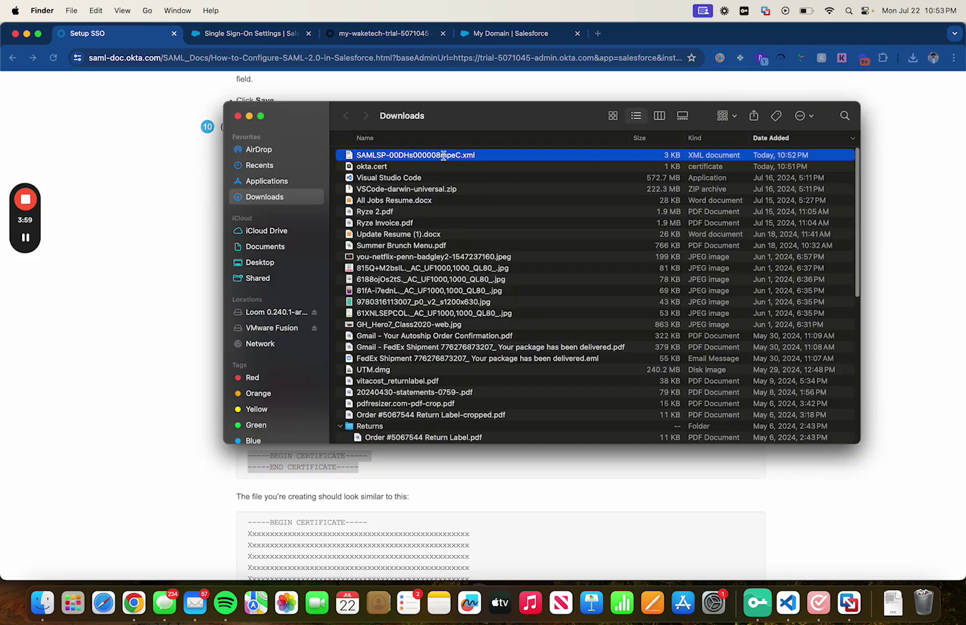
right_click(444, 159)
left_click(673, 162)
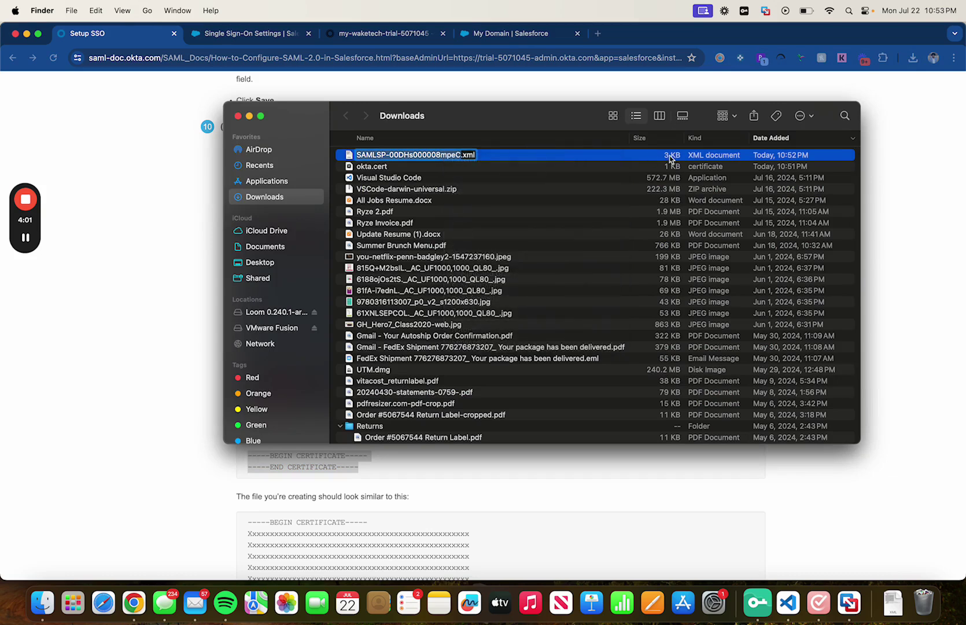
left_click(506, 157)
right_click(506, 157)
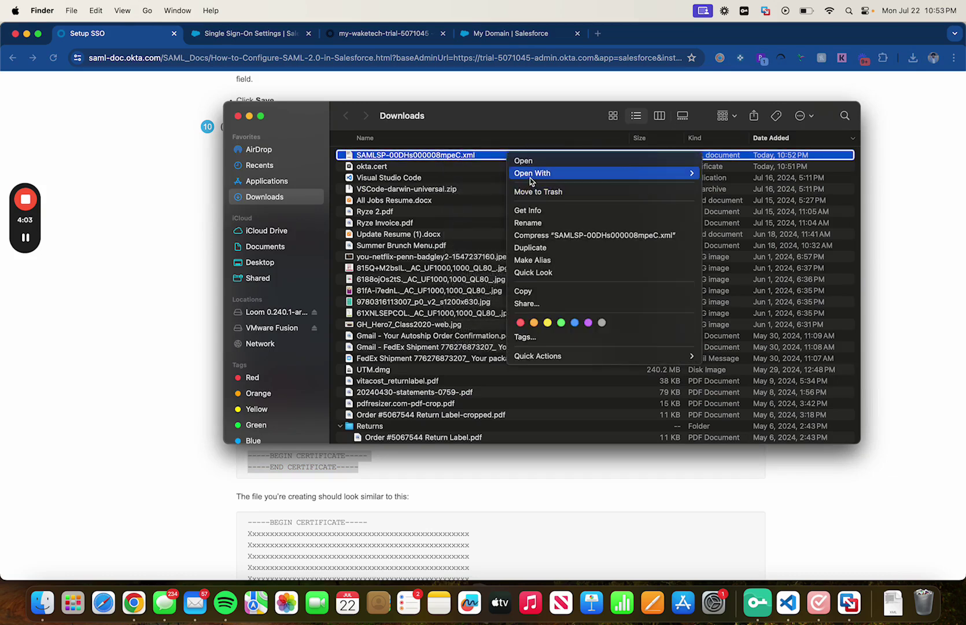
Open the SAMLSP metadata XML in Visual Studio Code and start a new file with BEGIN/END CERTIFICATE lines.
mouse_move(541, 173)
left_click(751, 241)
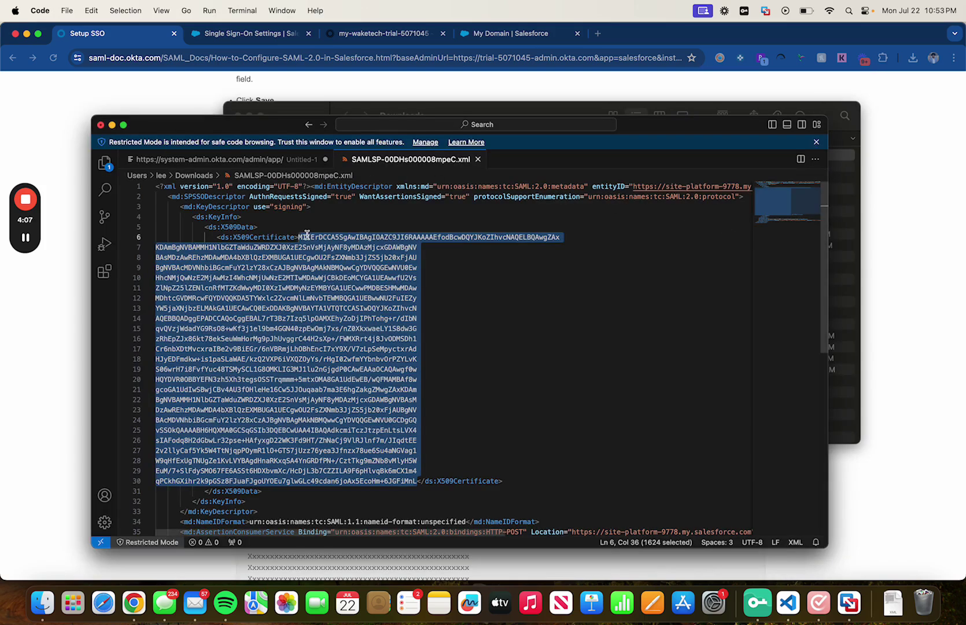
right_click(521, 162)
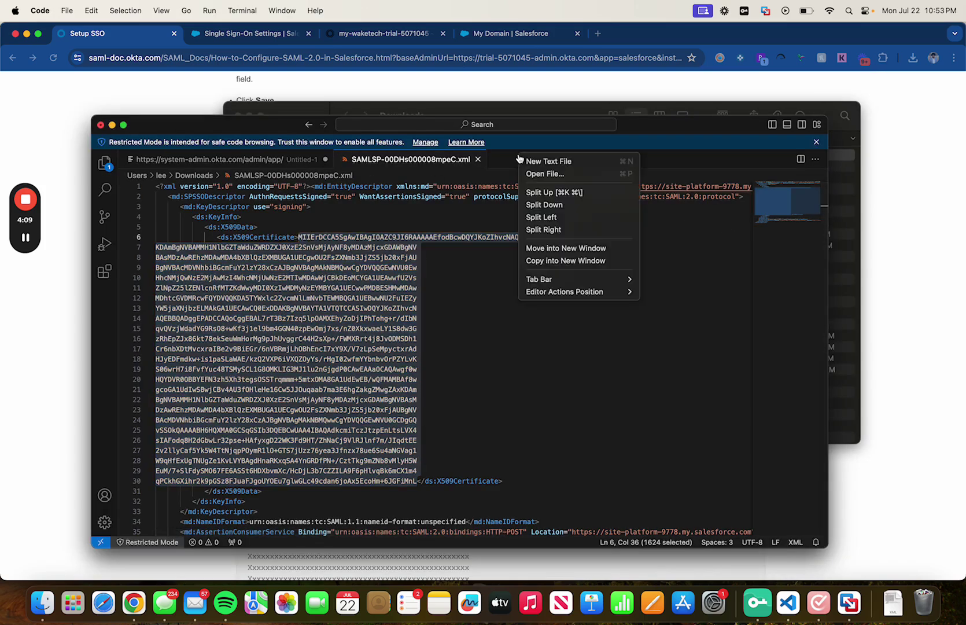
left_click(529, 162)
type("-----BEGIN CERTIFICATE----- -----END CERTIFICATE-----")
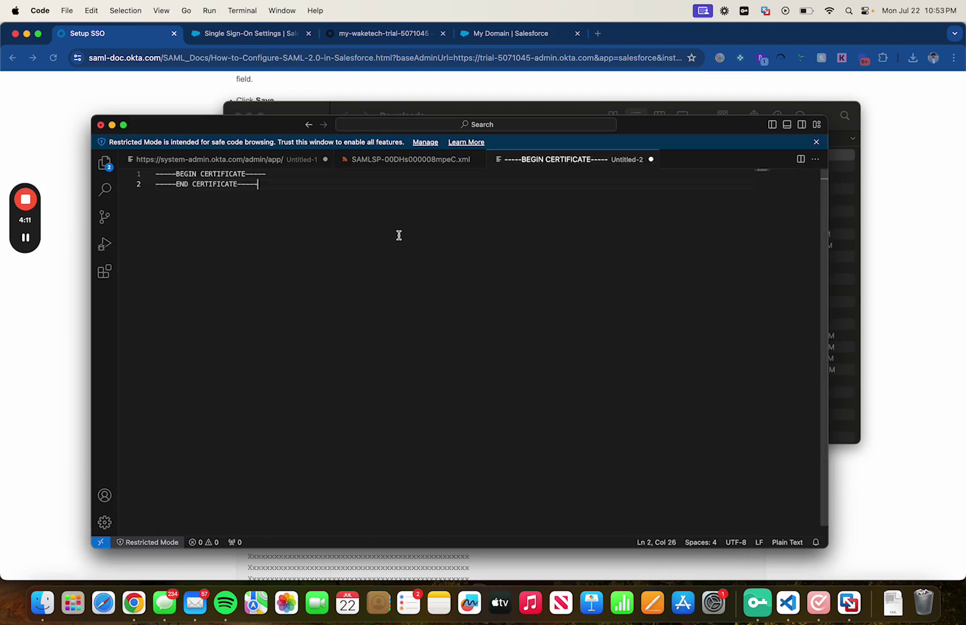
Copy the X509 certificate value from the metadata XML between the certificate markers.
left_click(389, 162)
left_click(313, 237)
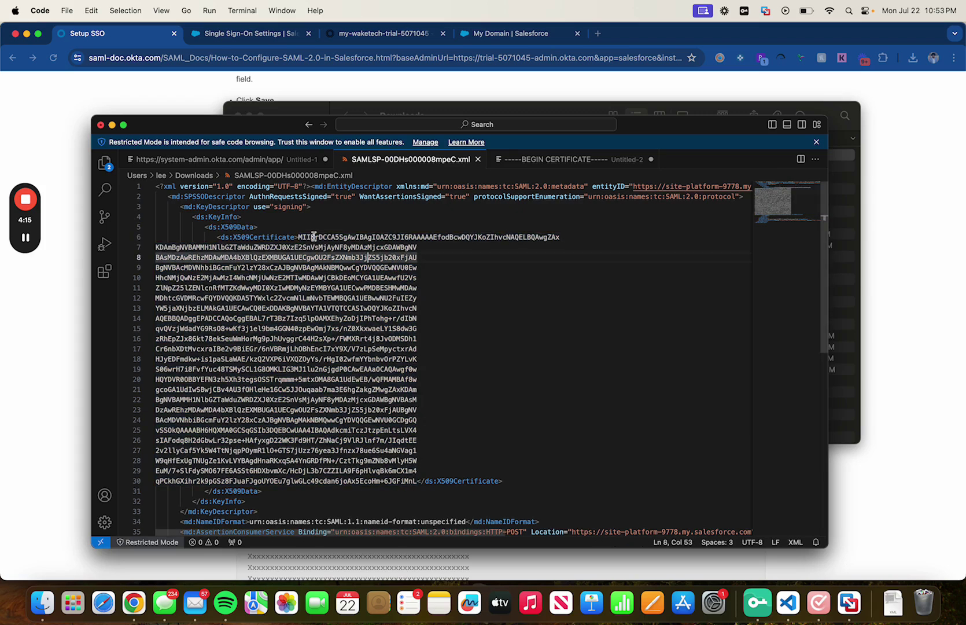
left_click_drag(298, 237, 417, 485)
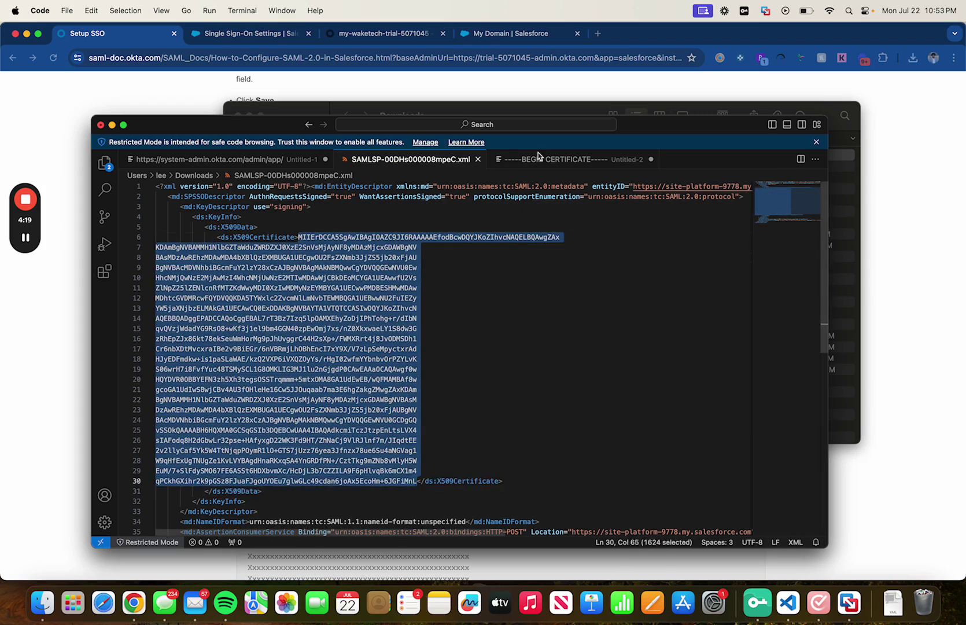
left_click(508, 160)
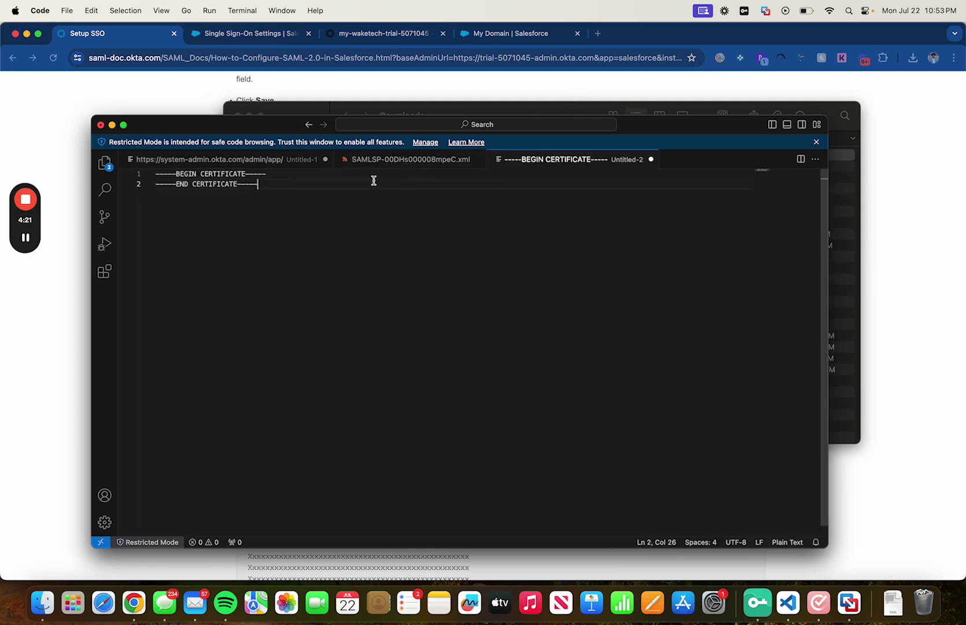
key("Return")
type("MIIErDCCA5SgAwIBAgIOAZC9JI6RAAAAAEfodBcwDQYJKoZIhvcNAQELBQAwgZAx KDAmBgNVBAMMH1NlbGZTaWduZWRDZXJ0XzE2SnVsMjAyNF8yMDAzMjcxGDAWBgNV BAsMDzAwREhzMDAwMDA4bXBlQzEXMBUGA1UECgwOU2FsZXNmb3JjZS5jb20xFjAU BgNVBAcMDVNhbiBGcmFuY2lzY28xCzAJBgNVBAgMAkNBMQwwCgYDVQQGEwNVU0Ew HhcNMjQwNzE2MjAwMzI4WhcNMjUwNzE2MTIwMDAwWjCBkDEoMCYGA1UEAwwfU2Vs ZlNpZ25lZENlcnRfMTZKdWwyMDI0XzIwMDMyNzEYMBYGA1UECwwPMDBESHMwMDAw MDhtcGVDMRcwFQYDVQQKDA5TYWxlc2ZvcmNlLmNvbTEWMBQGA1UEBwwNU2FuIEZy YW5jaXNjbzELMAkGA1UECAwCQ0ExDDAKBgNVBAYTA1VTQTCCASIwDQYJKoZIhvcN AQEBBQADggEPADCCAQoCggEBAL7rT3Bz7Izq5lpOAMXEhyZoDjIPhTohg+r/dIbN qvQVzjWdadYG9RsO8+wKf3j1el9bm4GGN40zpEwOmj7xs/nZ0XkxwaeLY1S8dw3G zRhEpZJx86kt78ekSeuWmHorMg9pJhUvggrC44H2sXp+/FWMXRrt4j8JvODMSDh1 Cr6nbXDtMvcxraIBe2v9BiEGr/6nVBRmjLhOBhEncI7xY9X/V7zLpSeMpyctxrAd HJyEDFmdkw+is1paSLaWAE/kzQ2VXP6iVXQZOyYs/rHgI02wfmYYbnbvOrPZYLvK S06wrH7i8FvfYuc48TSMySCL1G8OMKLIG3MJ1lu2nGjgdP0CAwEAAaOCAQAwgf0w HQYDVR0OBBYEFN3zh5Xh3tegsOSSTrqmmm+5mtxOMA8GA1UdEwEB/wQFMAMBAf8w gcoGA1UdIwSBwjCBv4AU3fOHleHe16Cw5JJOuqaab7ma3E6hgZakgZMwgZAxKDAm BgNVBAMMH1NlbGZTaWduZWRDZXJ0XzE2SnVsMjAyNF8yMDAzMjcxGDAWBgNVBAsM DzAwREhzMDAwMDA4bXBlQzEXMBUGA1UECgwOU2FsZXNmb3JjZS5jb20xFjAUBgNV BAcMDVNhbiBGcmFuY2lzY28xCzAJBgNVBAgMAkNBMQwwCgYDVQQGEwNVU0GCDgGQ vSS0kQAAAABH6HQXMA0GCSqGSIb3DQEBCwUAA4IBAQAdkcmiTczJtzpEnLtsLVX4 sIAFodq8H2dGbwLr32pse+HAfyxgD22WK3Fd9HT/ZhNaCj9VlRJlnf7m/JIqdtEE 2v2llyCaf5Yk5W4TtNjqpPOymR1lO+GTS7jUzz76yea3Jfnzx78ue6Su4aNGVag1 W9qHfExUgTNUgZe1KvLVYBAgdHnaRKxqSA4YnGRDfPN+/CztTkg9mZNb8vMlyH5W EuM/7+SlFdySMO67FE6ASSt6HDXbvmXc/HcDjL3b7CZZILA9F6pHlvqBk6mCX1m4 qPCkhGXihr2k9pGSz8FJuaFJgoUYOEu7glwGLc49cdan6joAx5EcoHm+6JGFiMnL")
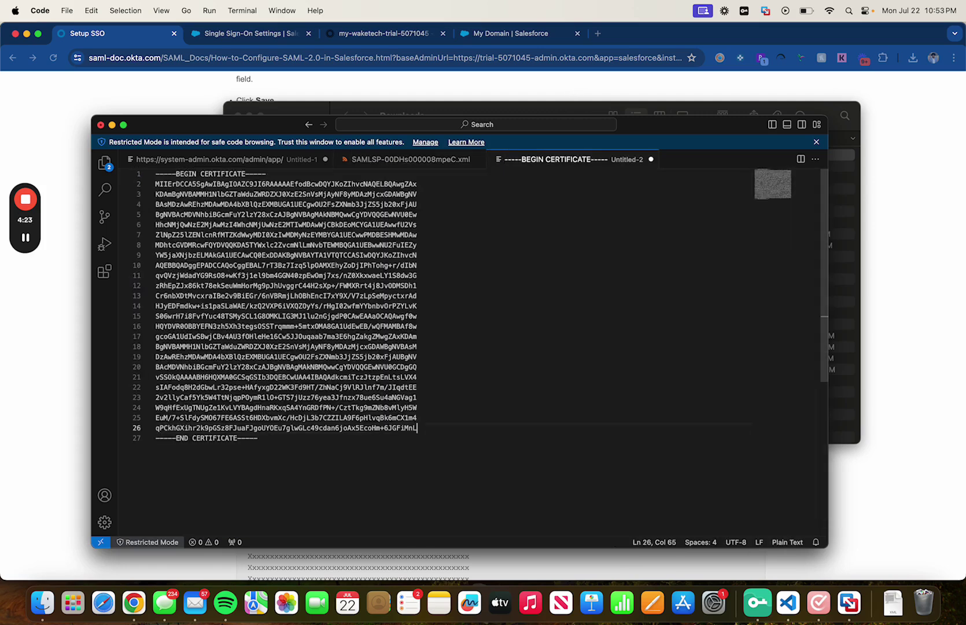
Save the new file as OktaSSO.crt in Downloads.
key("super+s")
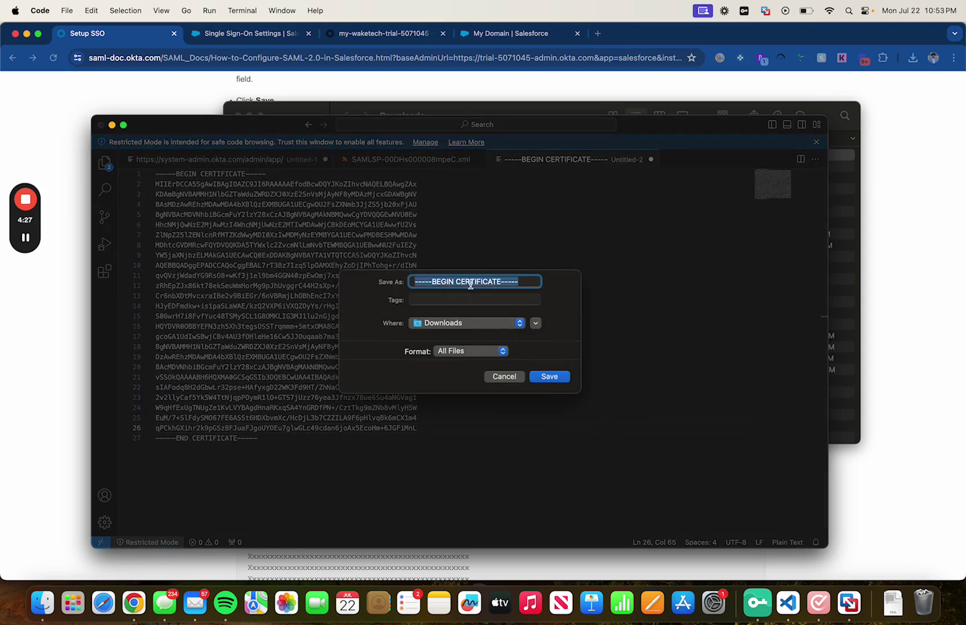
type("OktaSSO.crt")
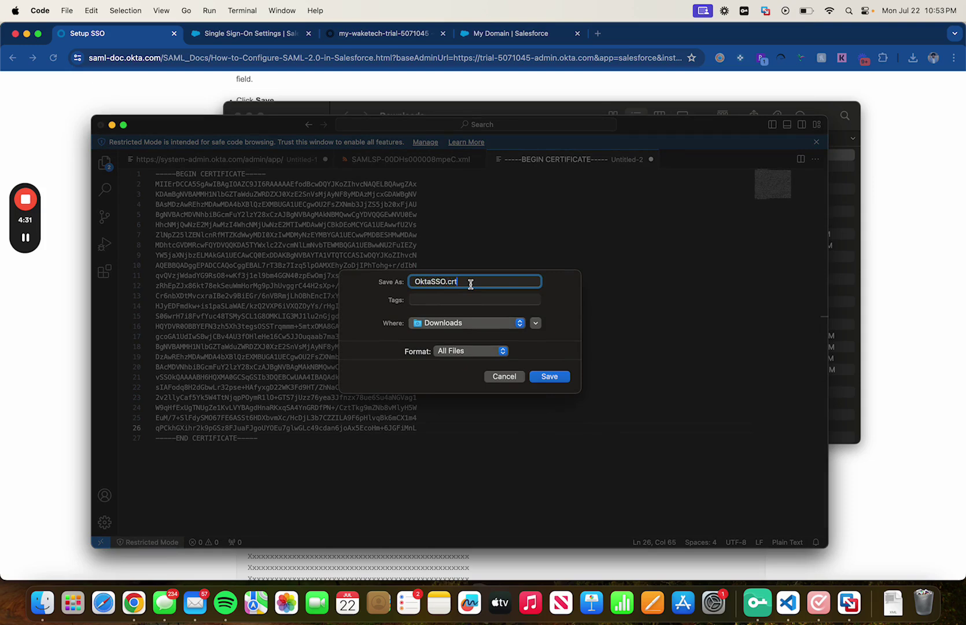
key("Return")
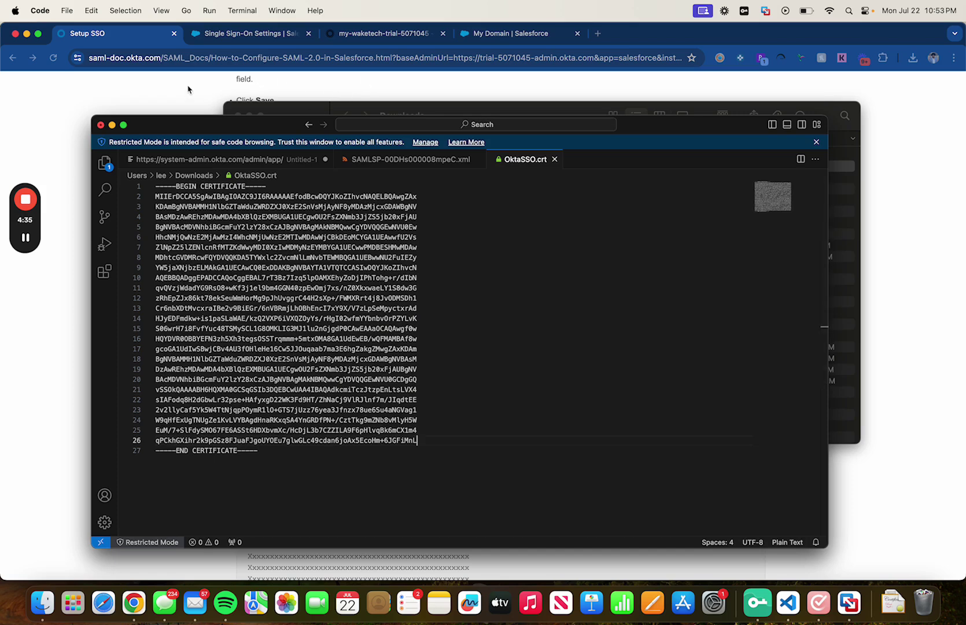
Choose OktaSSO.crt from Downloads as the Signature Certificate in Okta's Salesforce SAML settings.
left_click(230, 36)
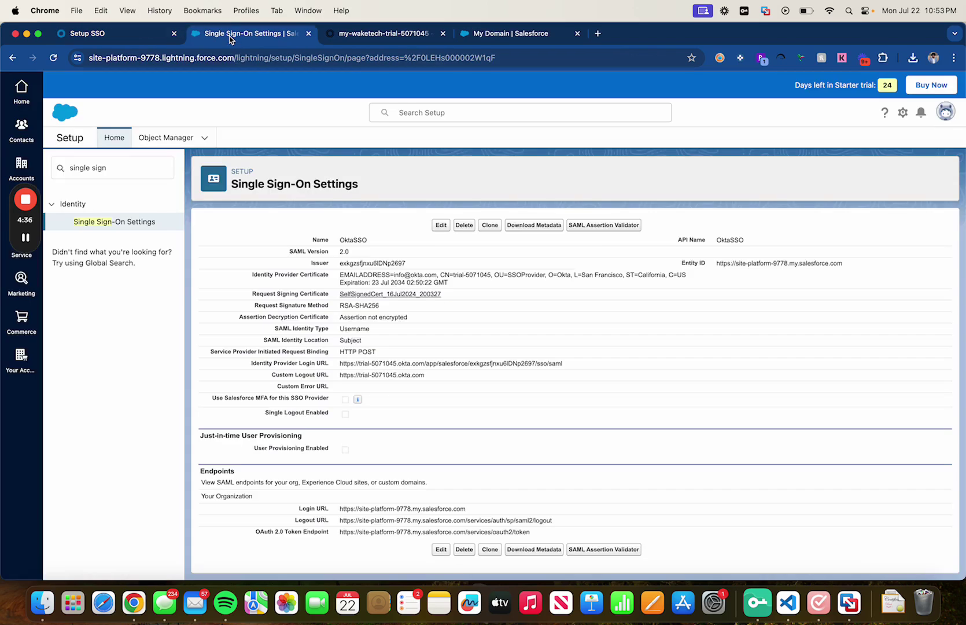
left_click(146, 34)
left_click(386, 36)
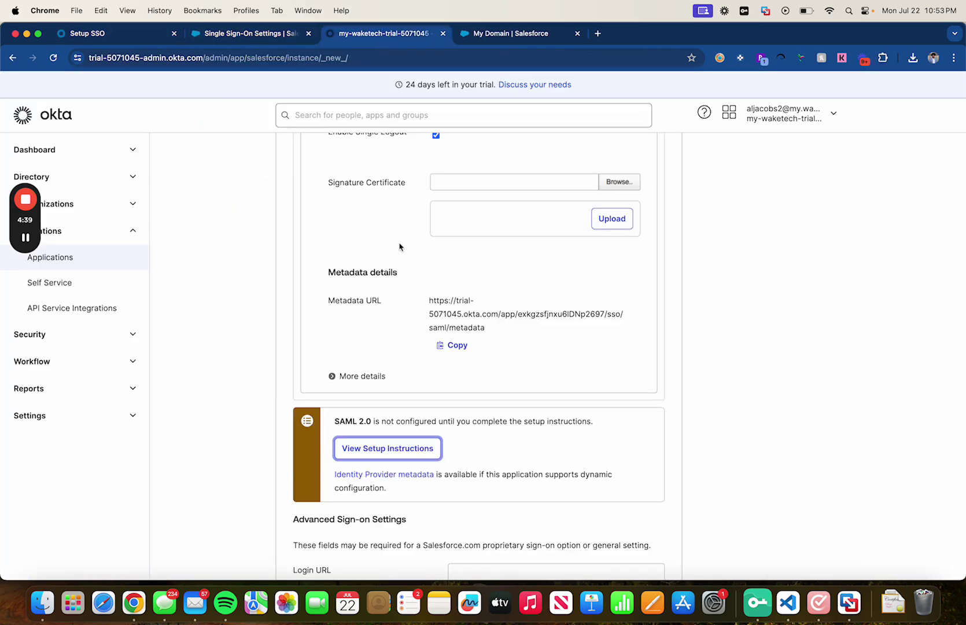
scroll(399, 247, "up", 3)
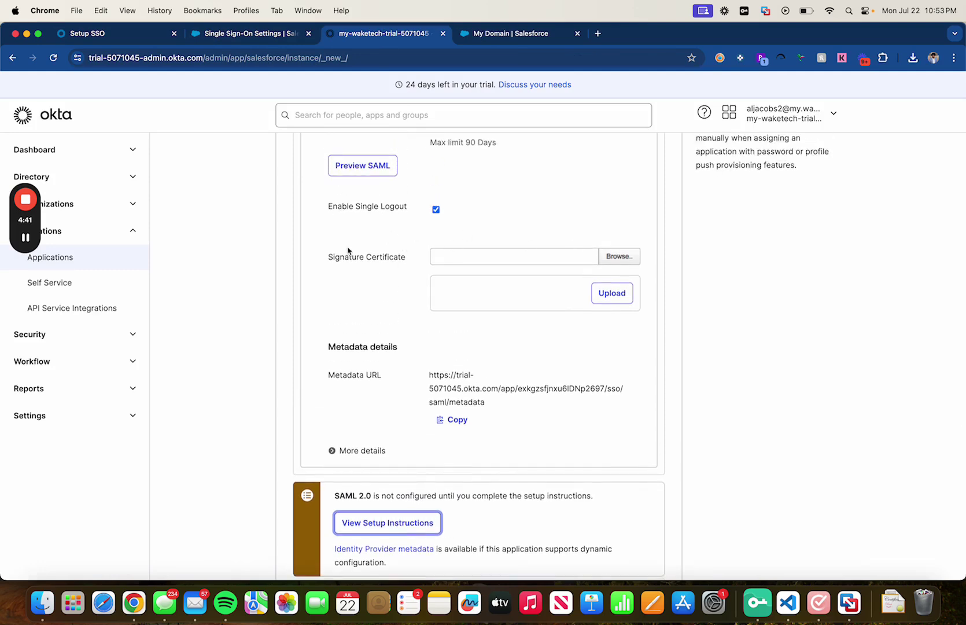
left_click(629, 260)
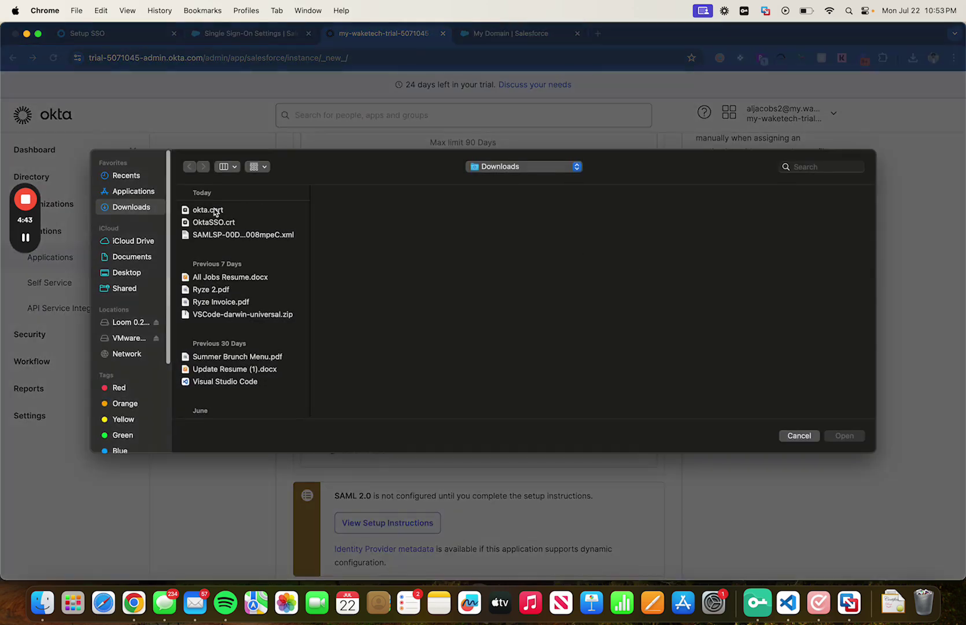
left_click(223, 226)
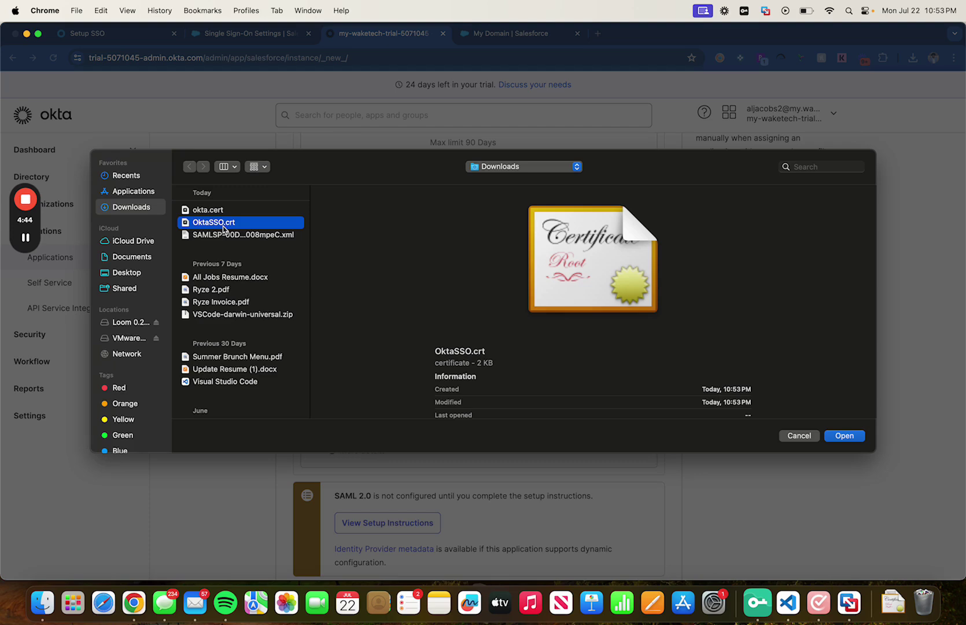
left_click(844, 436)
scroll(619, 336, "down", 2)
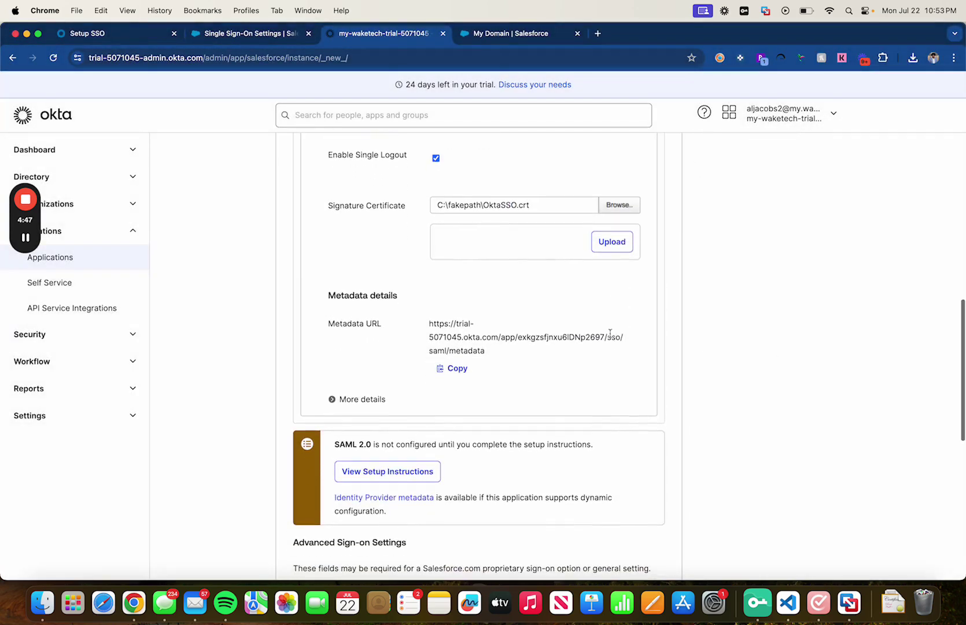
scroll(610, 333, "down", 5)
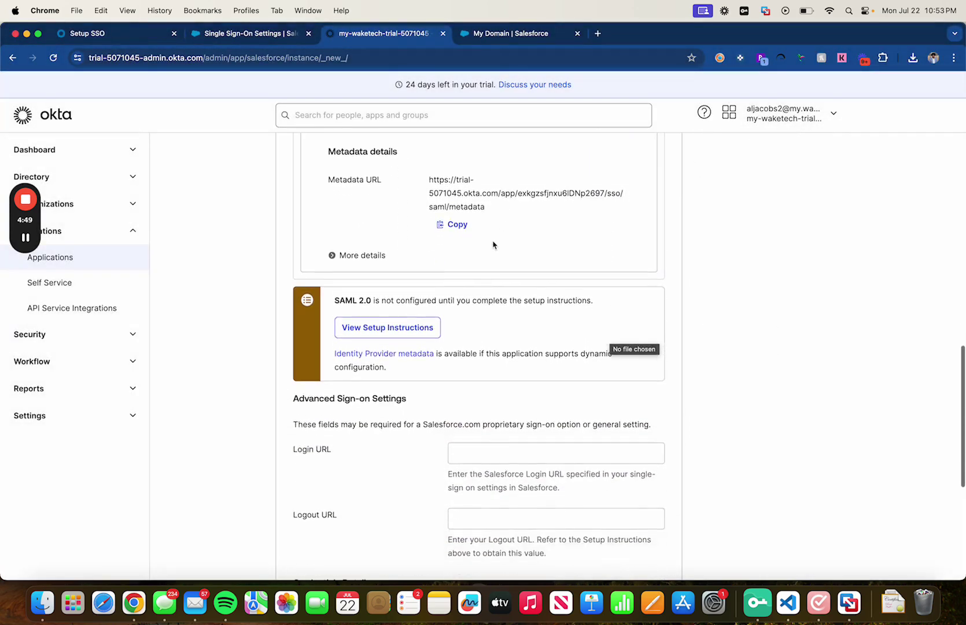
scroll(493, 245, "down", 7)
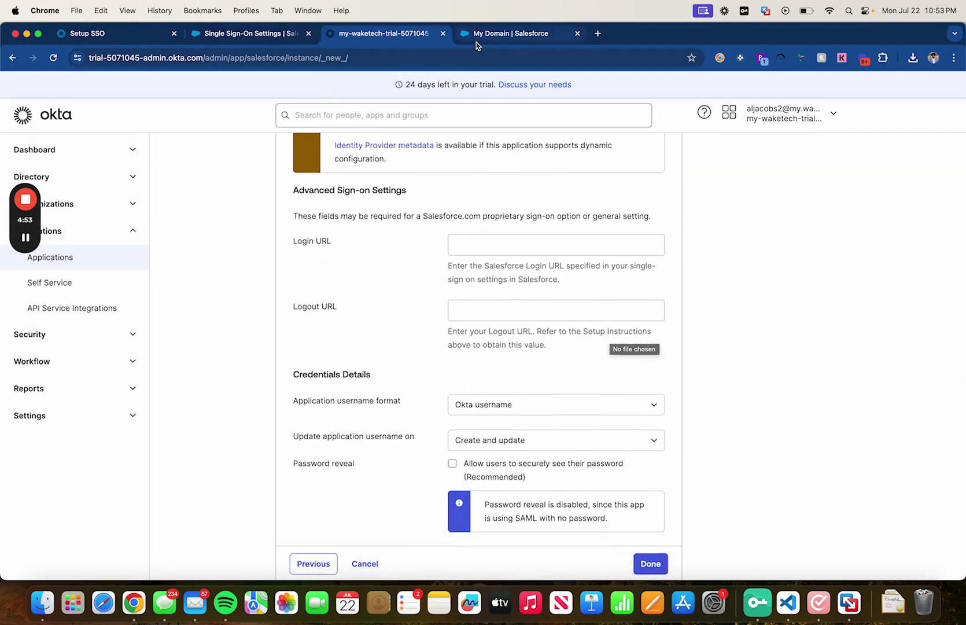
Copy the Salesforce login URL into Okta's Login URL field.
left_click(509, 33)
left_click_drag(282, 35, 366, 36)
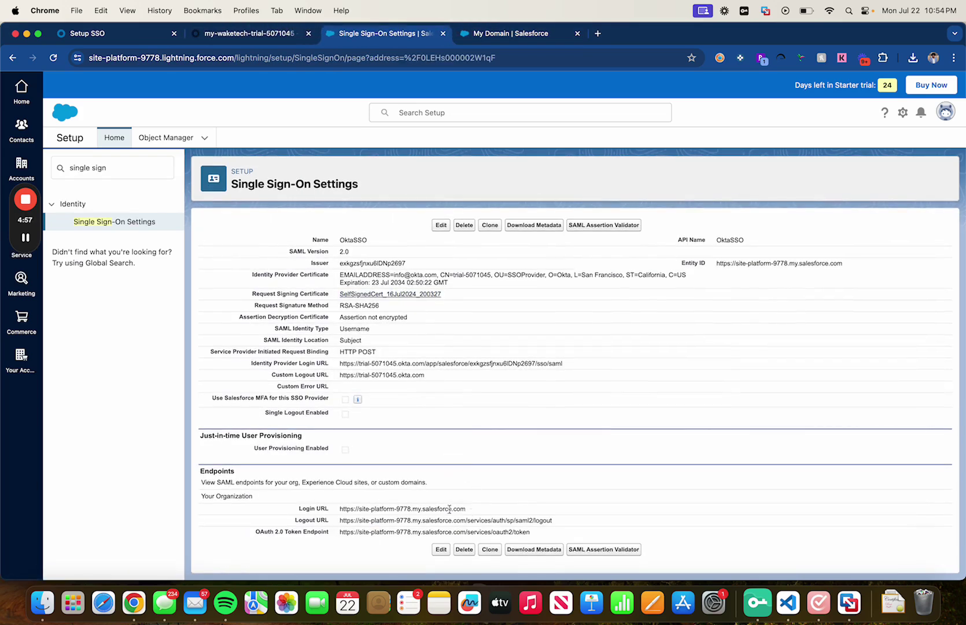
left_click_drag(466, 509, 337, 511)
key("super+c")
left_click(262, 35)
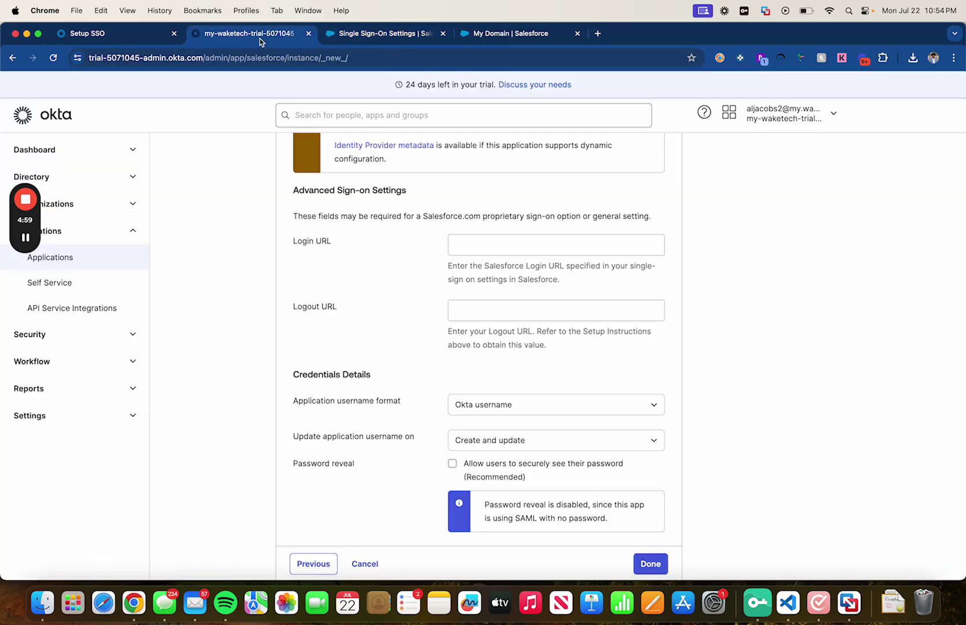
left_click(530, 240)
key("super+v")
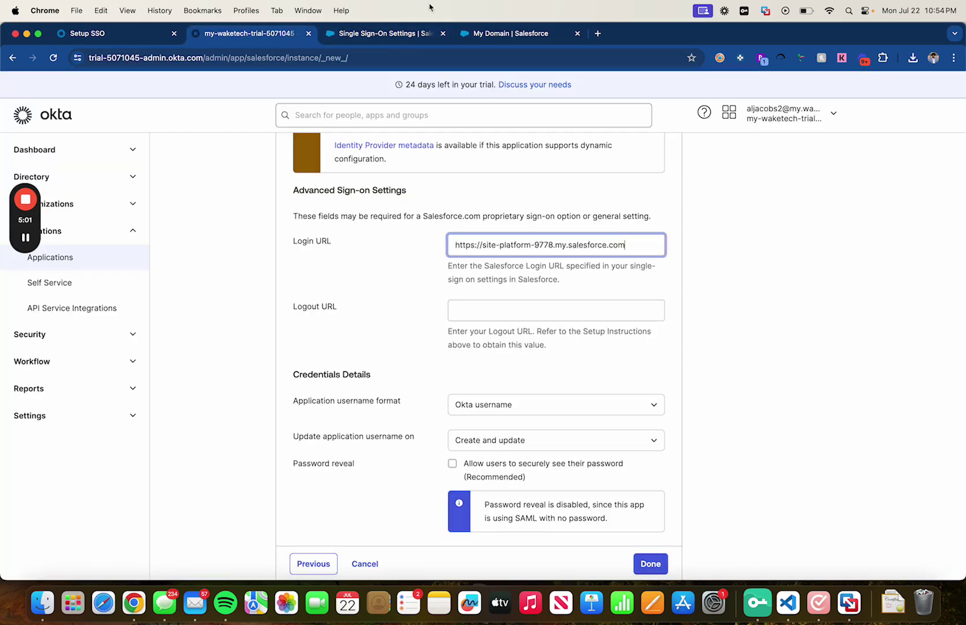
Copy the Salesforce logout URL into Okta's Logout URL field.
left_click(429, 34)
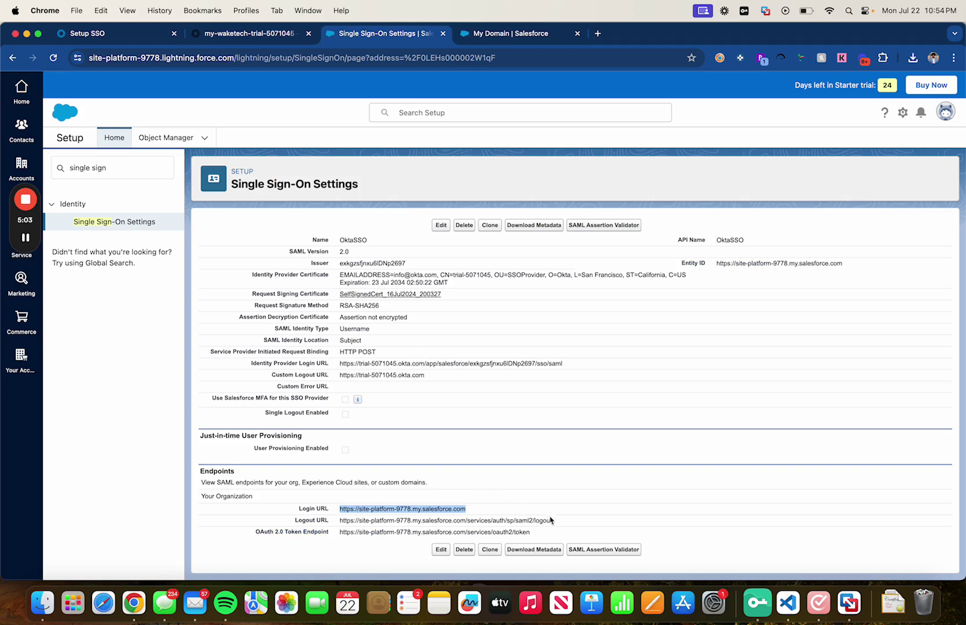
left_click_drag(551, 520, 348, 518)
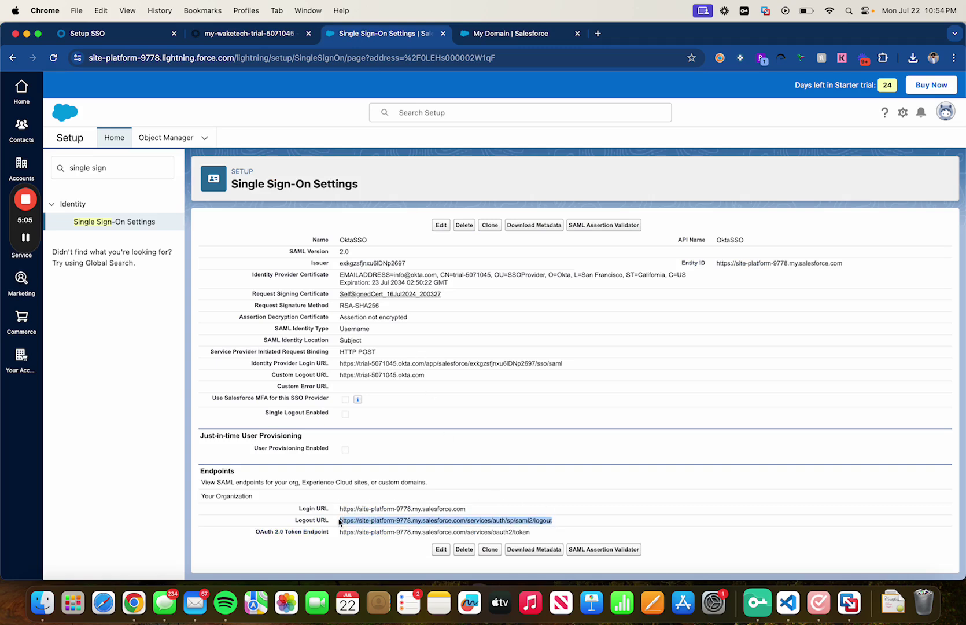
key("super+c")
left_click(246, 36)
left_click(494, 308)
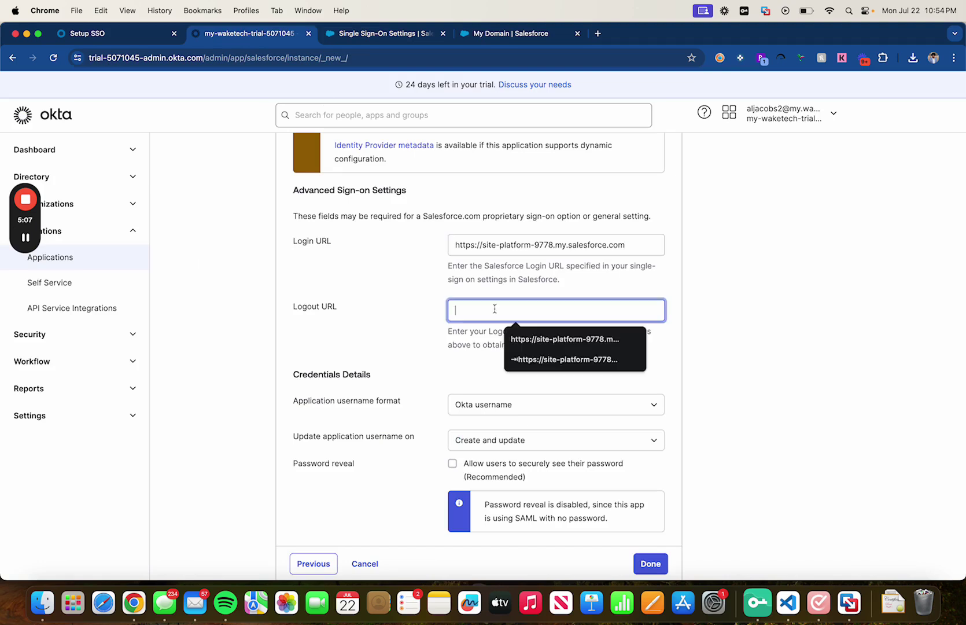
key("super+v")
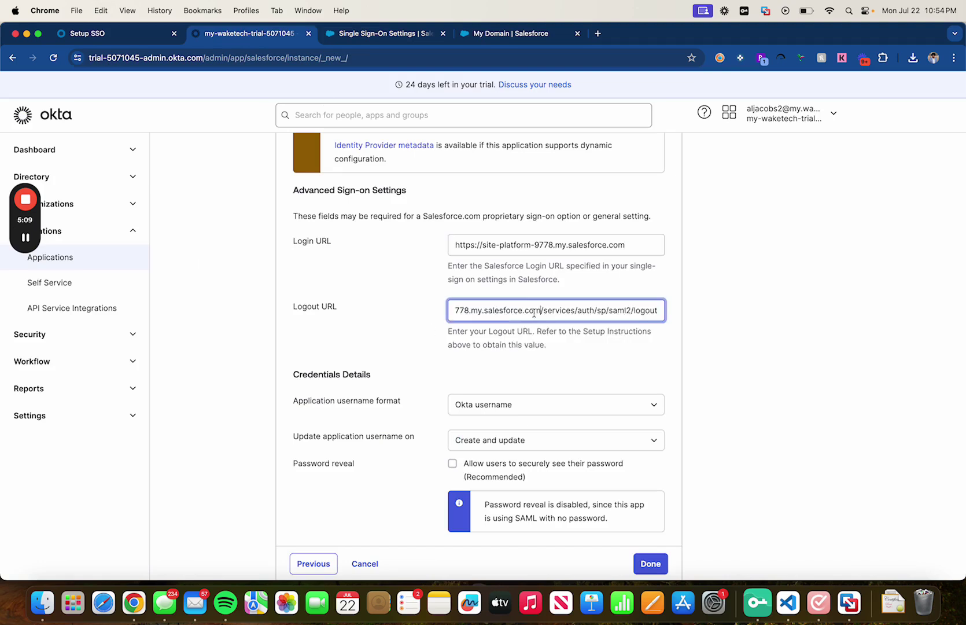
left_click_drag(538, 311, 414, 313)
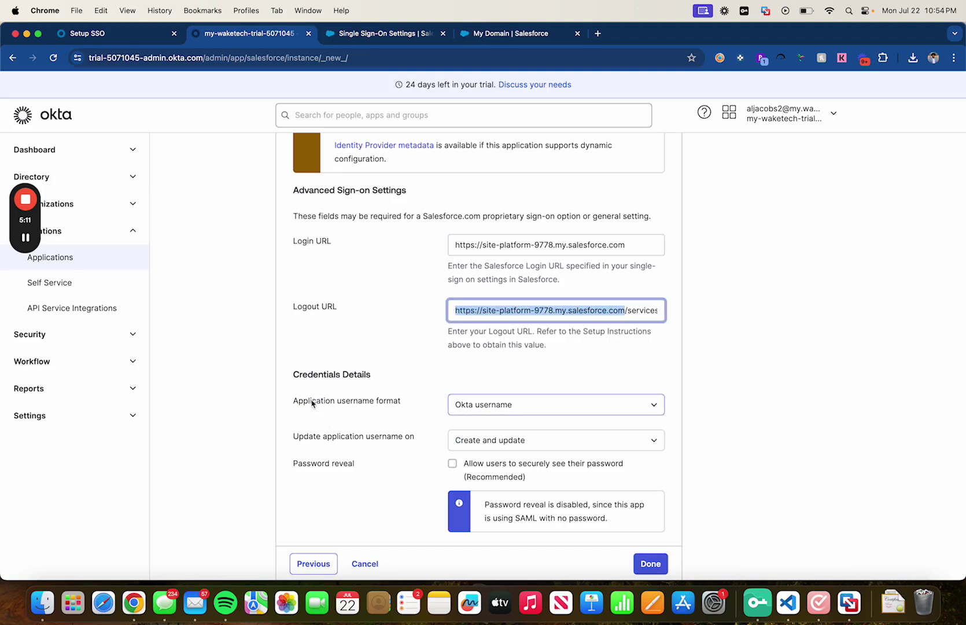
Set the application username format to Email and upload the OktaSSO.crt signature certificate.
left_click(480, 408)
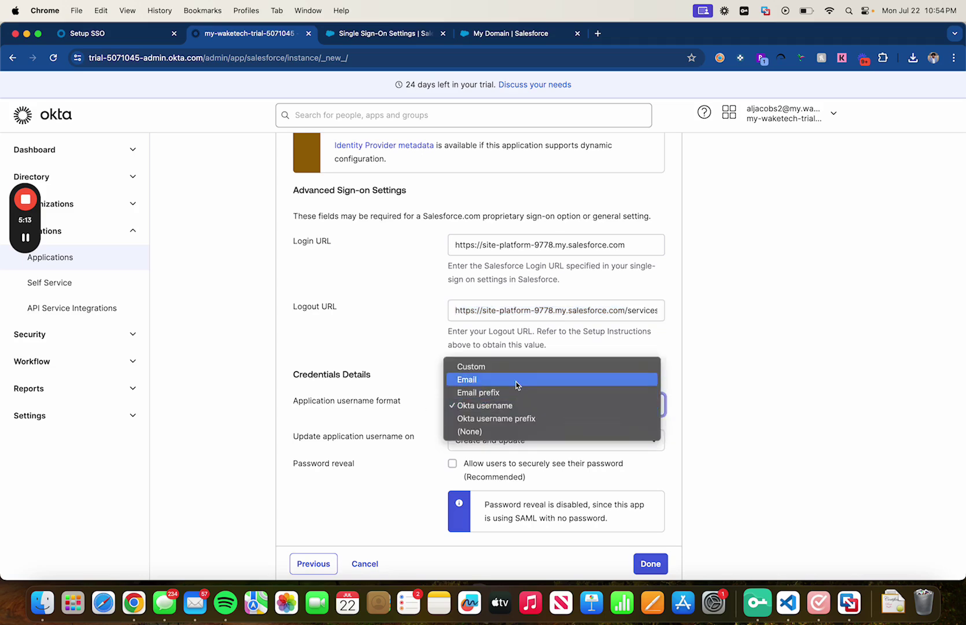
left_click(517, 381)
scroll(517, 385, "down", 2)
scroll(515, 400, "up", 5)
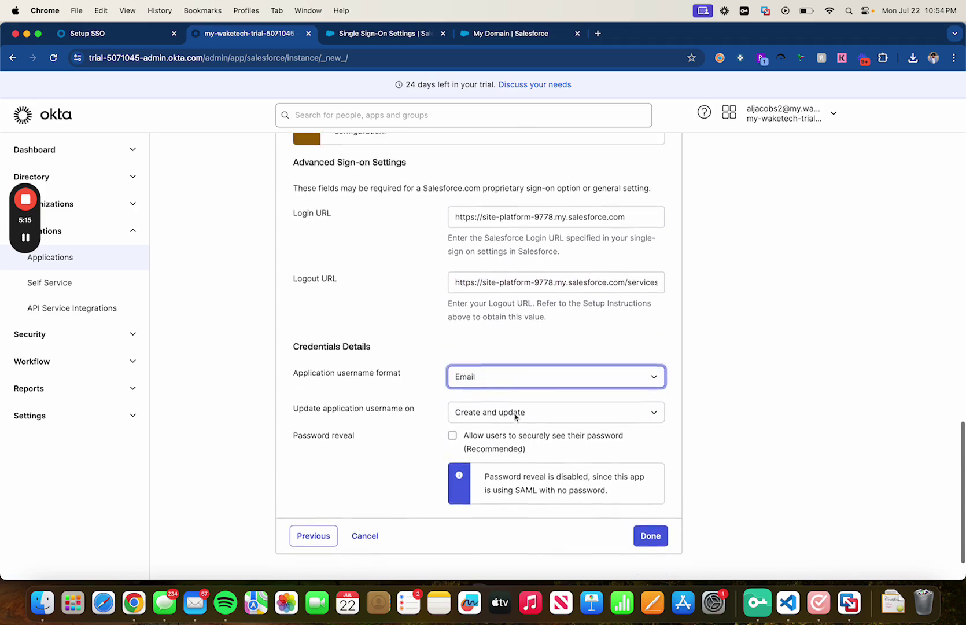
scroll(515, 417, "up", 5)
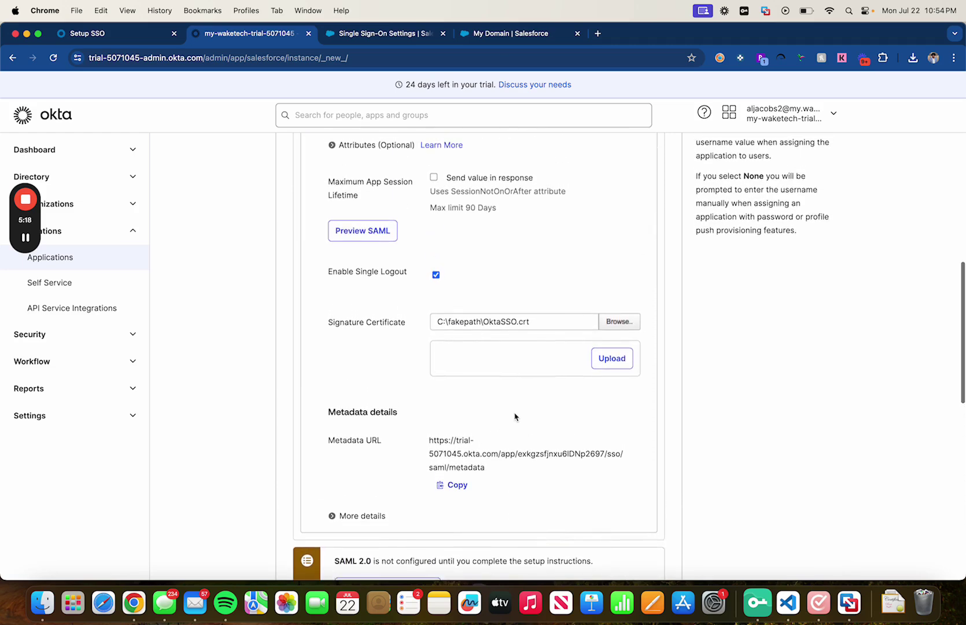
left_click(611, 360)
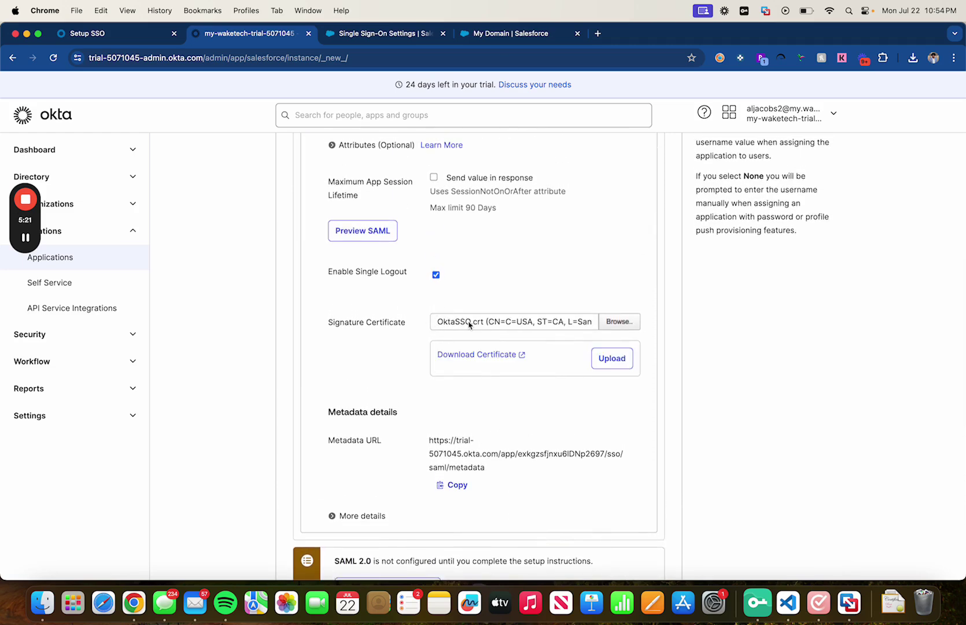
scroll(469, 325, "up", 6)
scroll(470, 324, "down", 15)
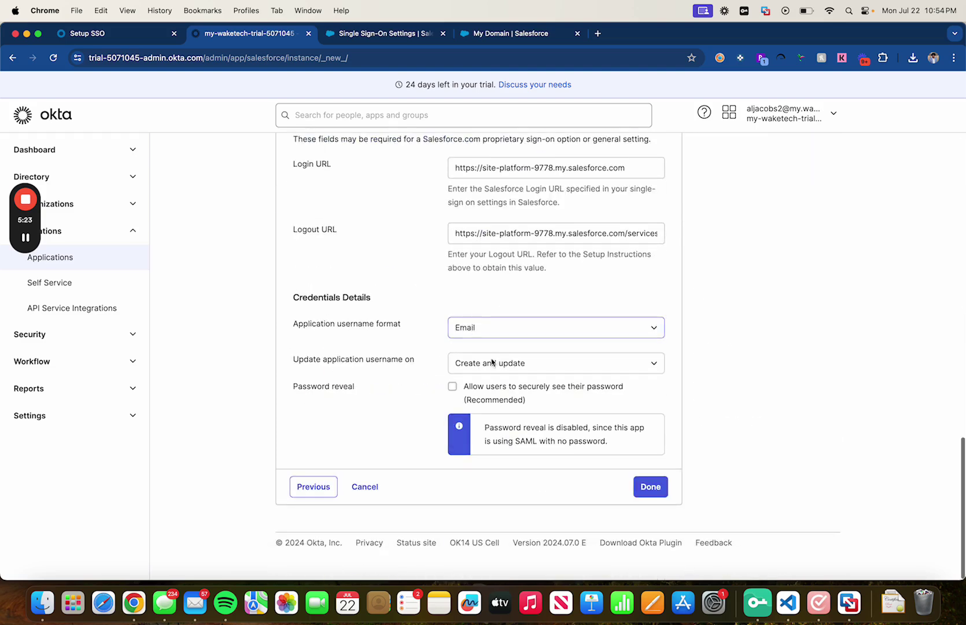
Finish the Salesforce.com app with Done, then select the metadata URL in Okta's setup guide.
left_click(657, 493)
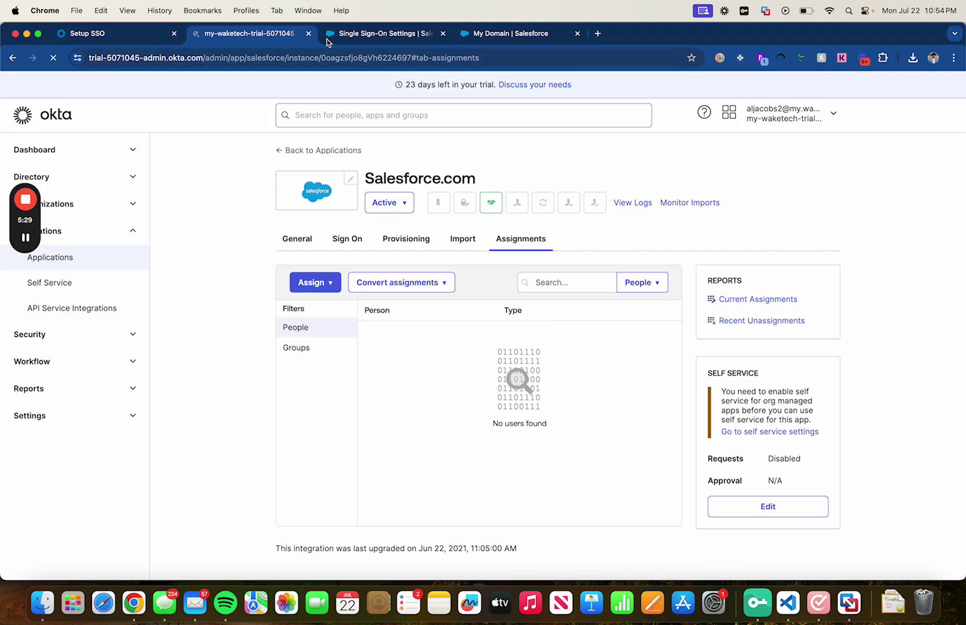
left_click(347, 39)
left_click(471, 38)
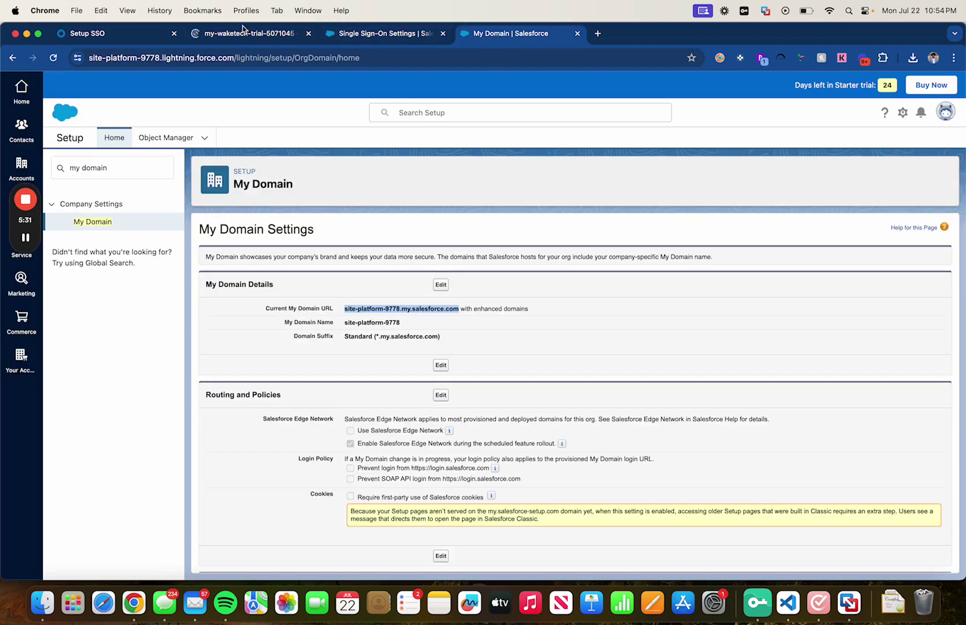
left_click(143, 36)
scroll(374, 209, "down", 11)
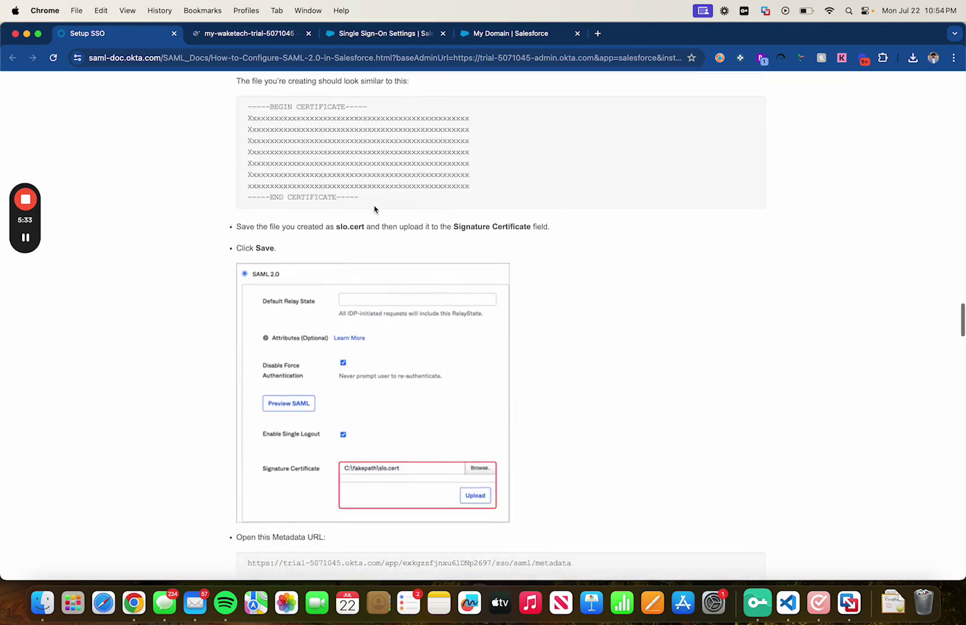
scroll(374, 209, "down", 3)
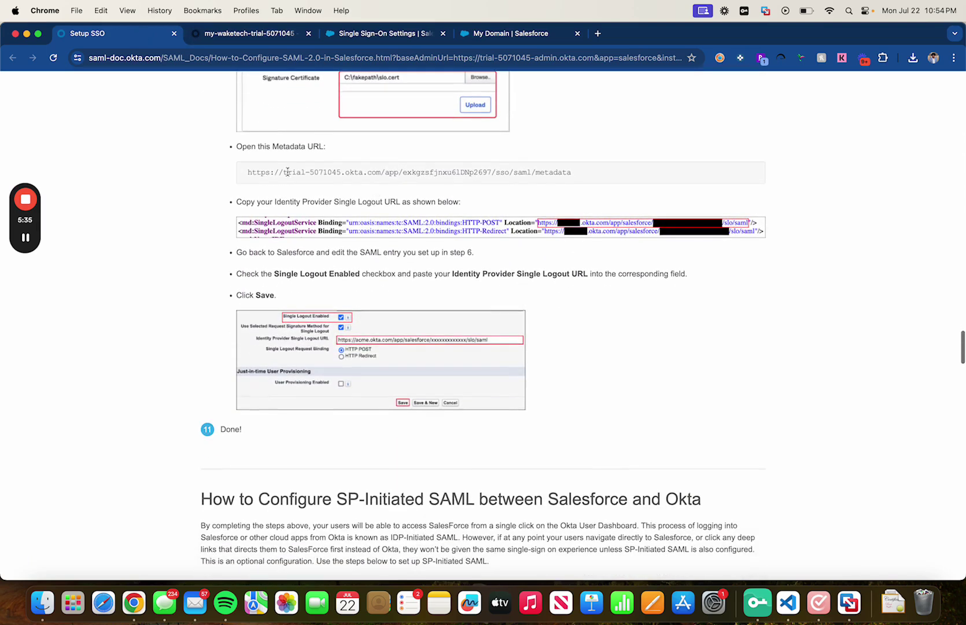
left_click_drag(251, 172, 569, 172)
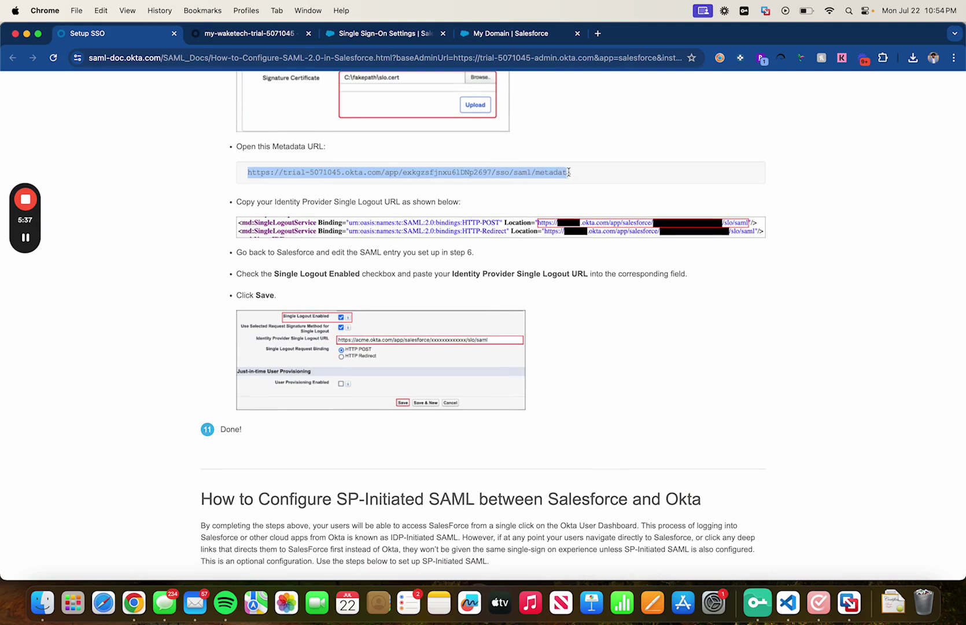
Load Okta's SAML metadata in a new tab and select the /slo/saml single logout Location URL.
key("super+c")
key("super+t")
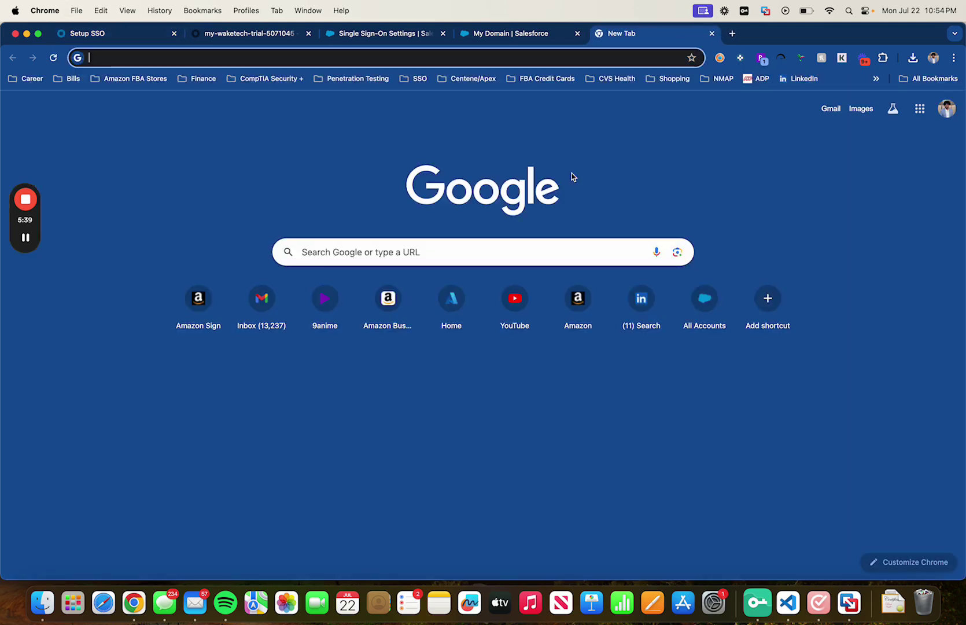
key("super+v")
key("Return")
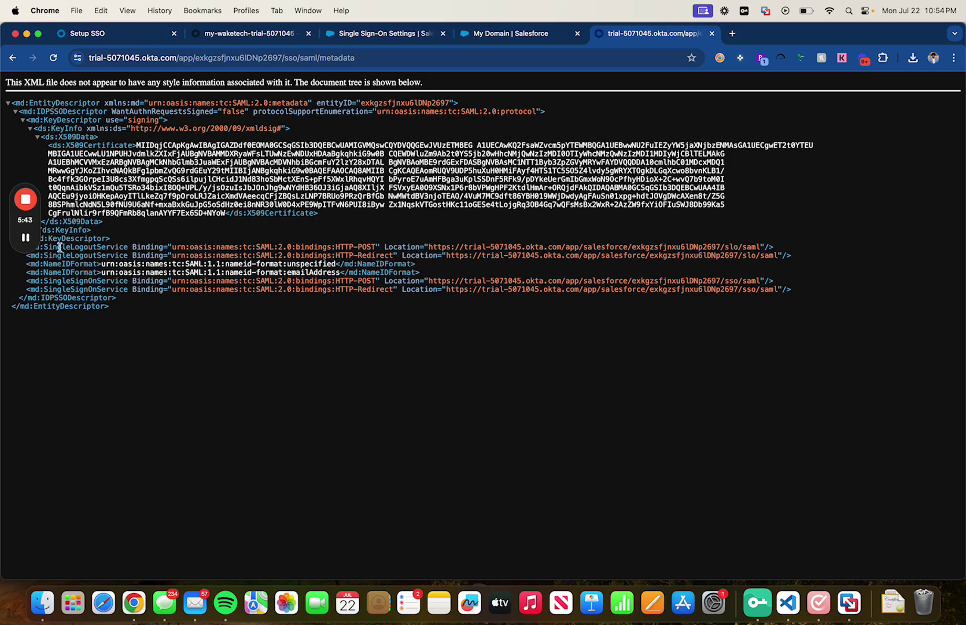
left_click_drag(74, 246, 117, 252)
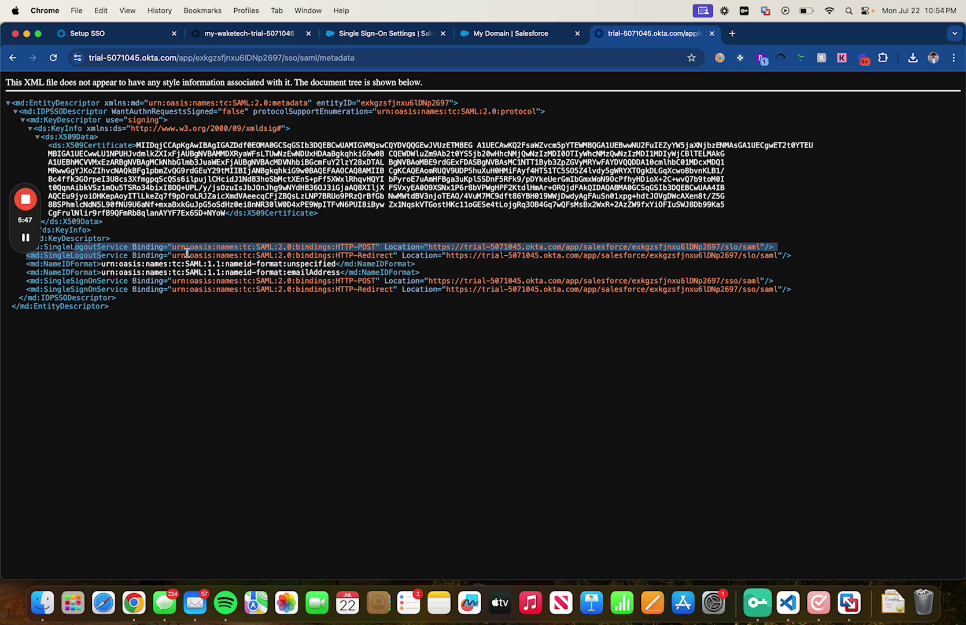
left_click(407, 264)
left_click_drag(432, 244, 762, 247)
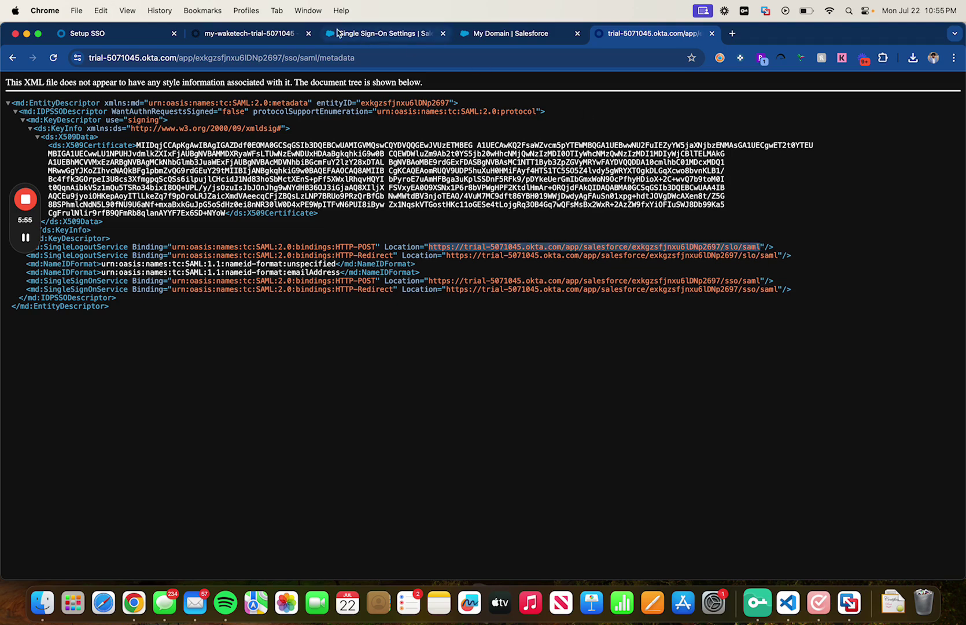
left_click(269, 34)
Edit OktaSSO: check Single Logout Enabled, paste Okta's /slo/saml URL as IdP logout URL, and save.
left_click(346, 35)
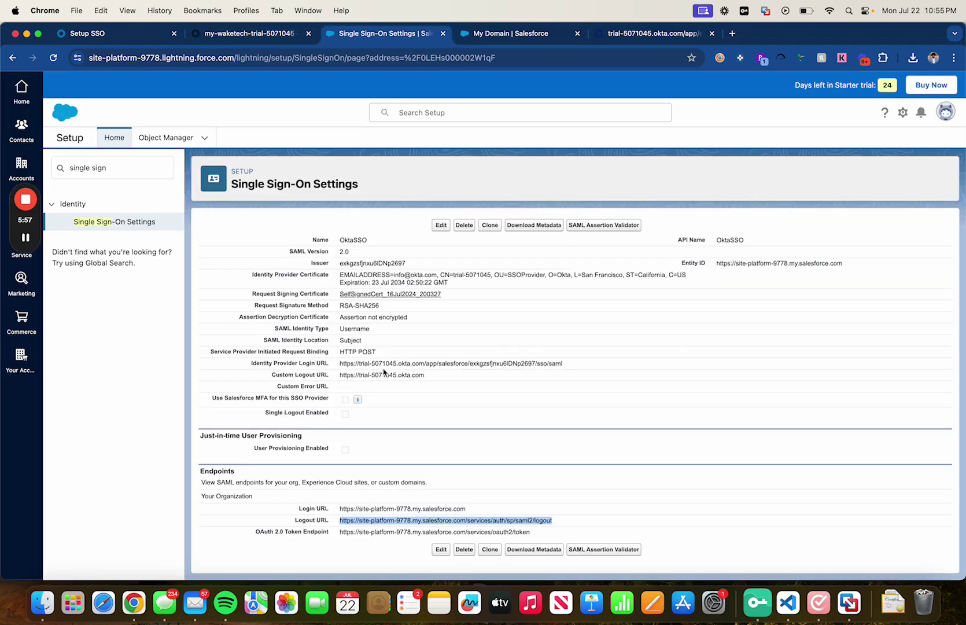
left_click(440, 549)
scroll(416, 454, "down", 2)
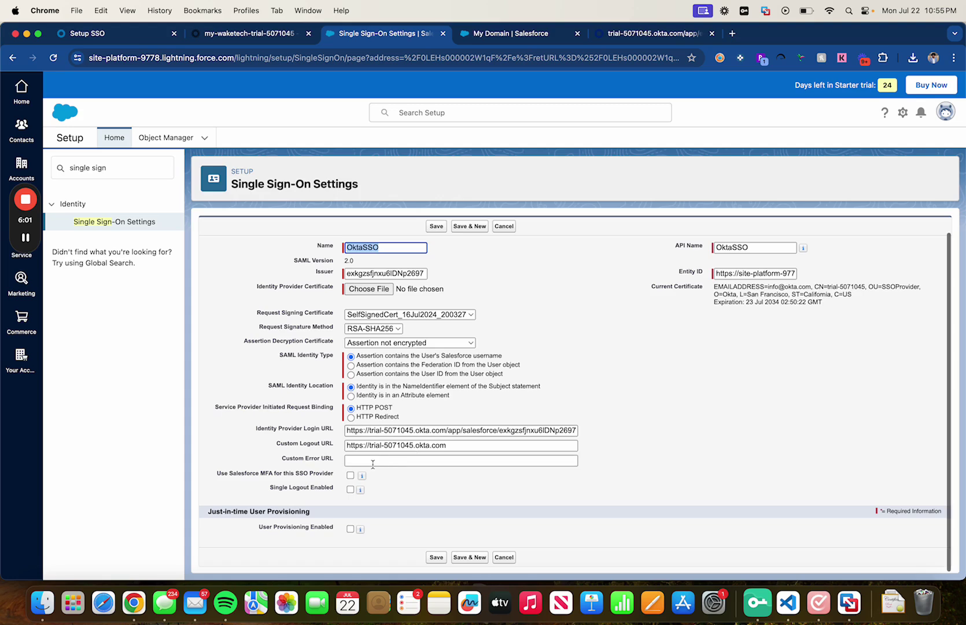
left_click(371, 461)
left_click(350, 490)
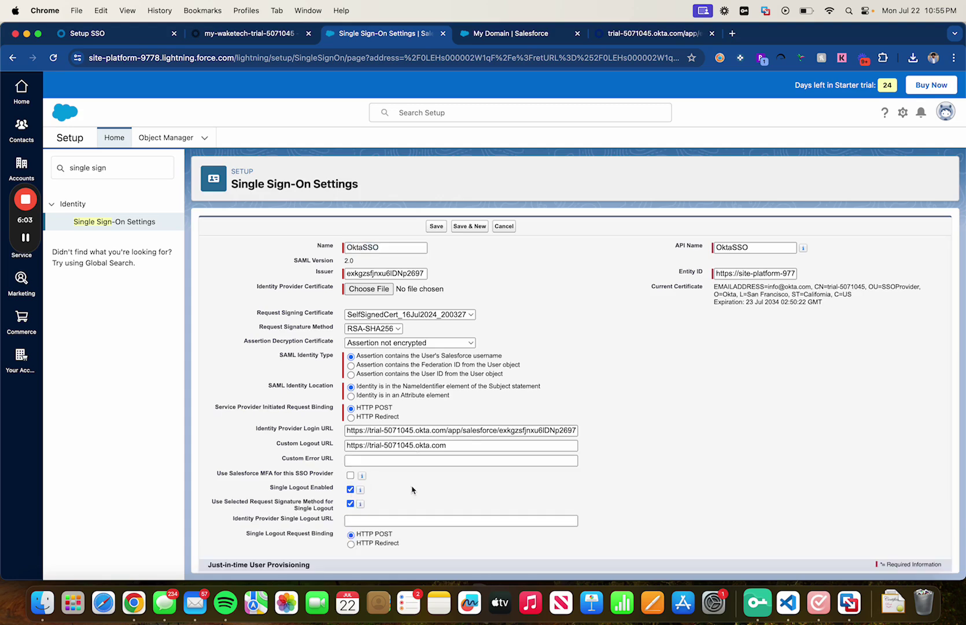
scroll(412, 490, "down", 3)
left_click(391, 468)
key("super+v")
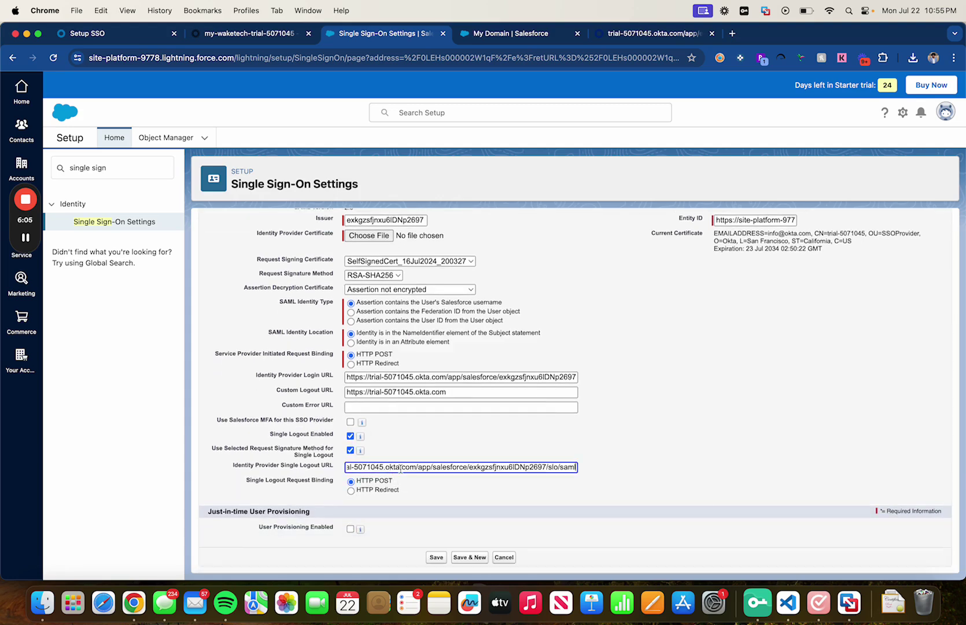
left_click(435, 557)
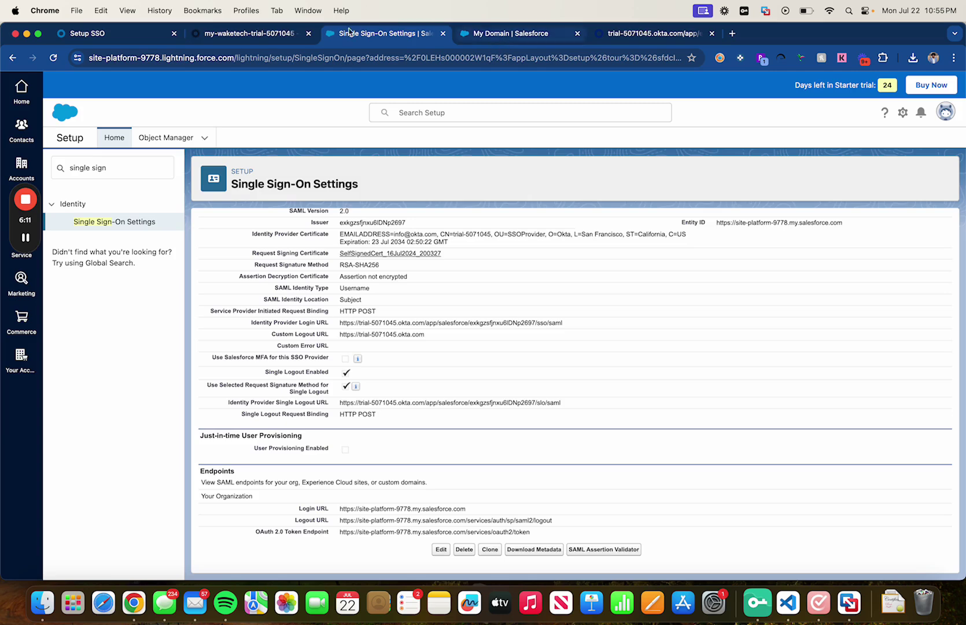
Assign the Salesforce.com app to the Everyone group in Okta.
left_click(249, 33)
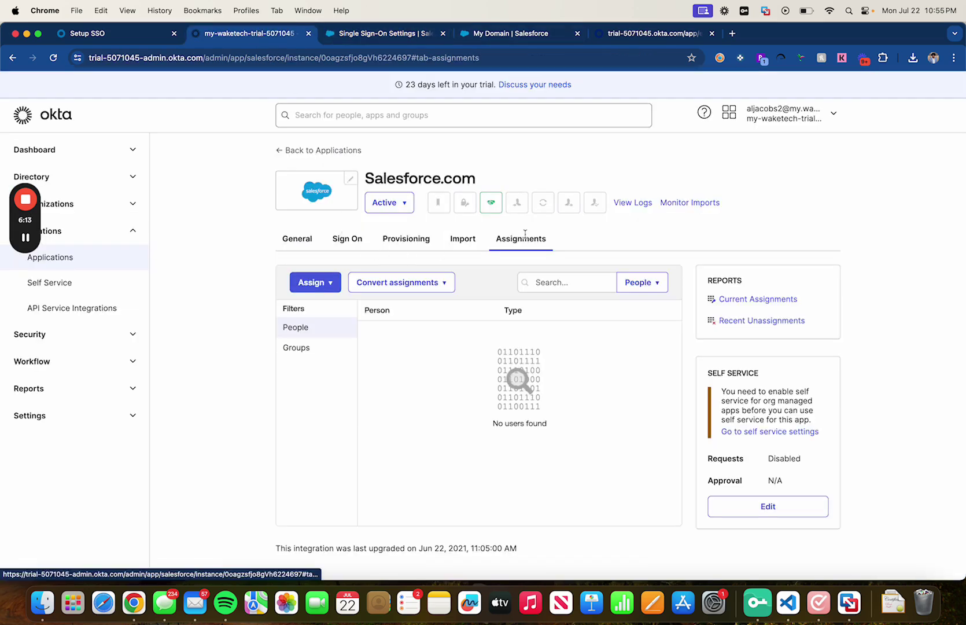
left_click(318, 294)
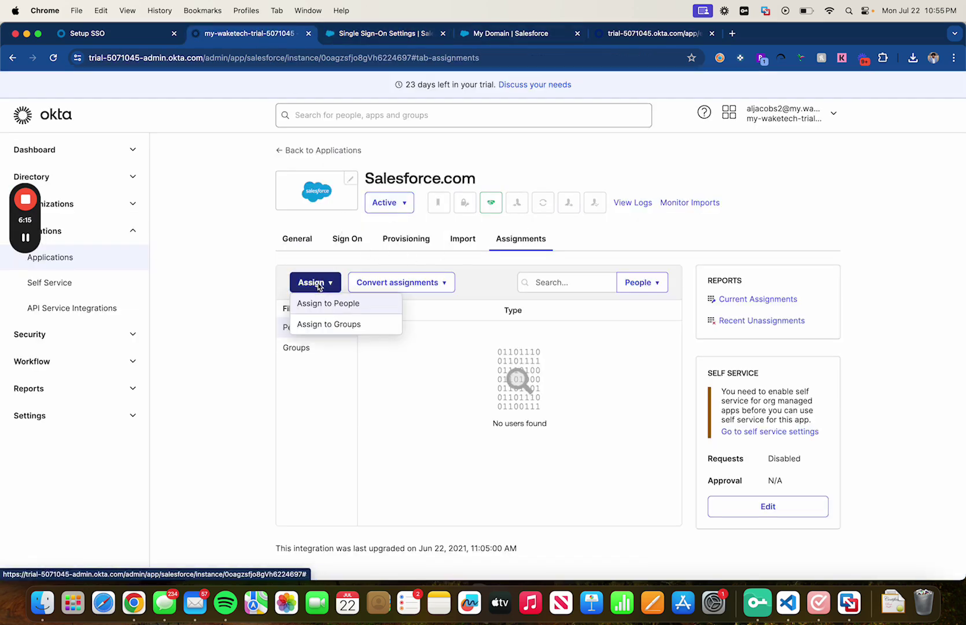
left_click(334, 325)
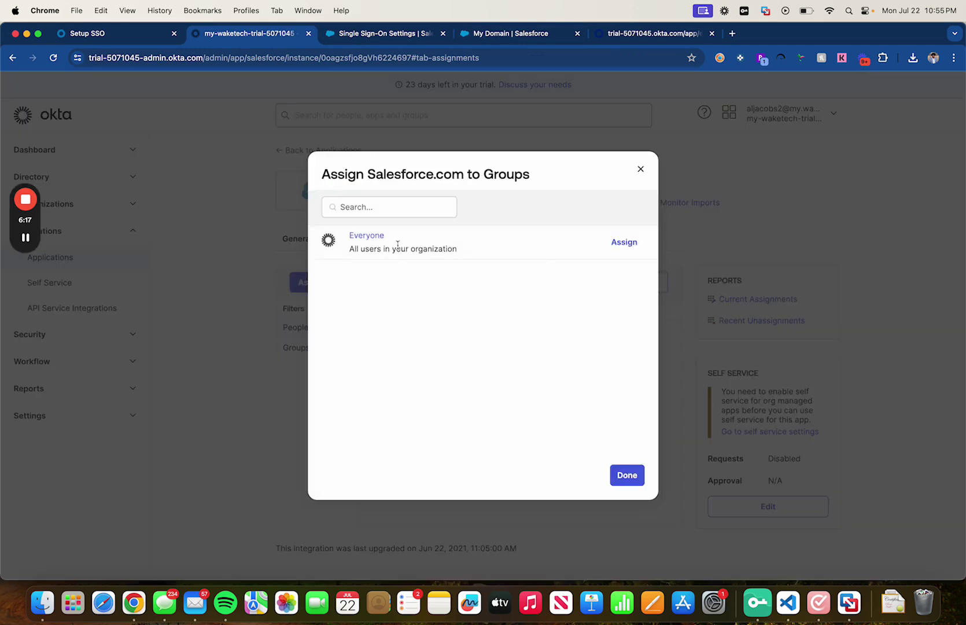
left_click(616, 247)
left_click(626, 475)
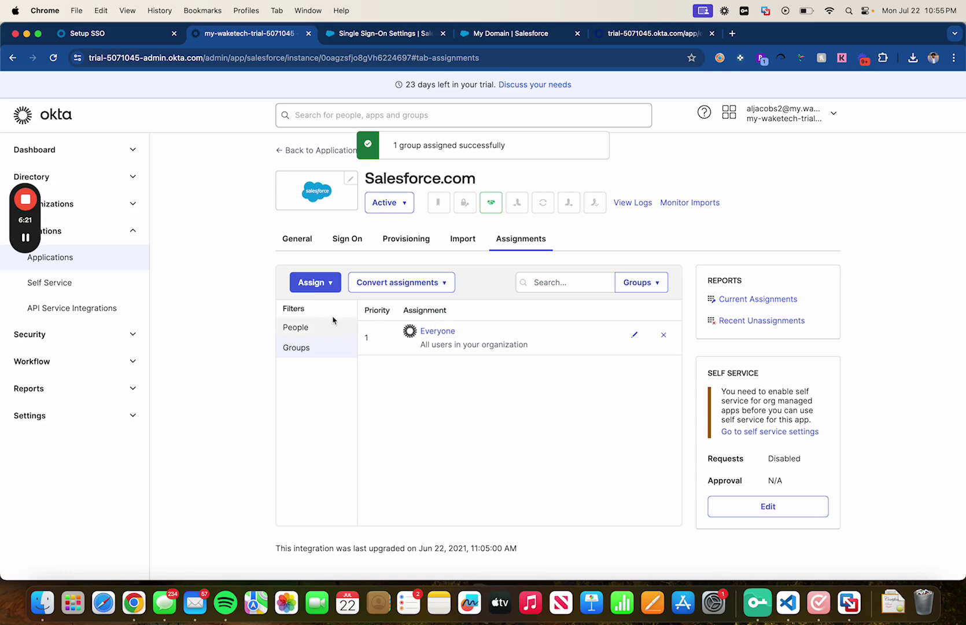
left_click(326, 283)
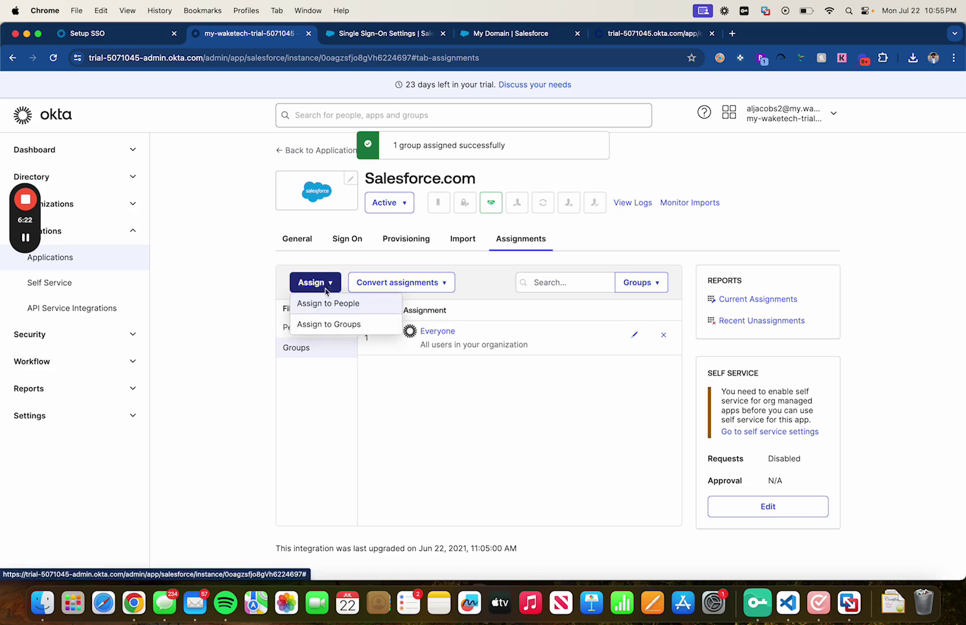
left_click(330, 323)
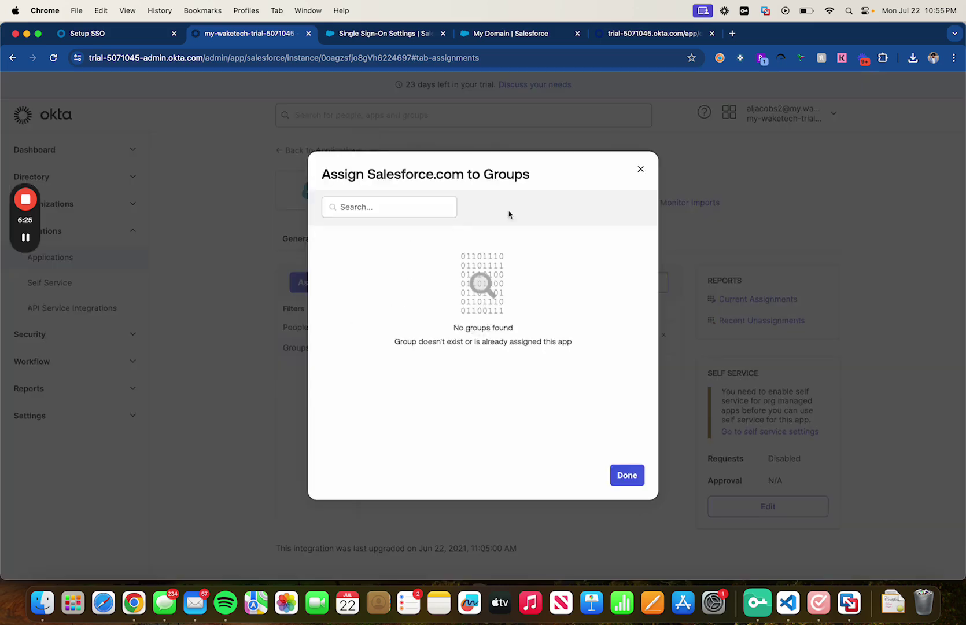
left_click(640, 169)
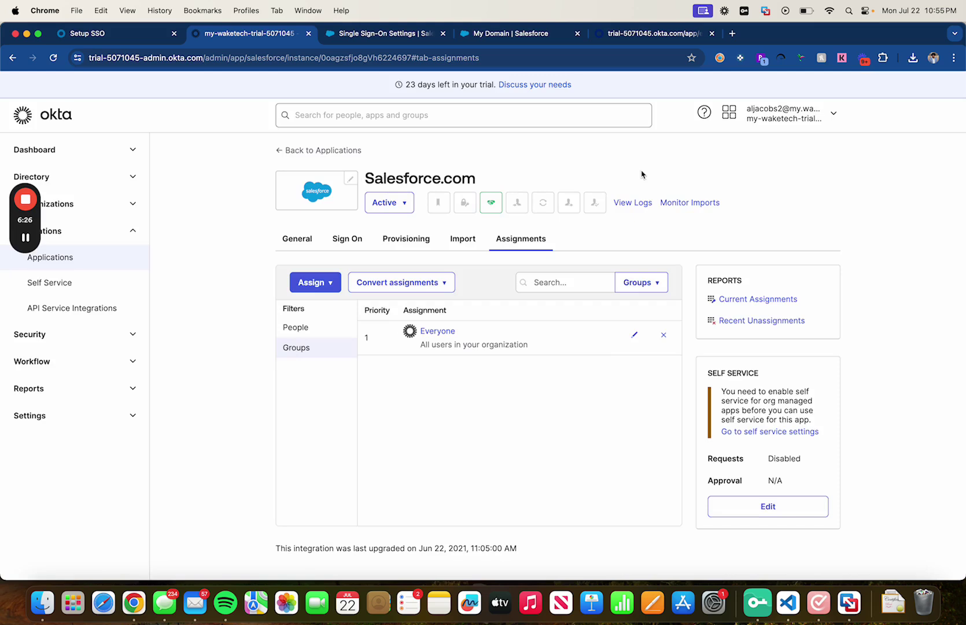
Enable API integration in the app's Provisioning settings.
left_click(390, 242)
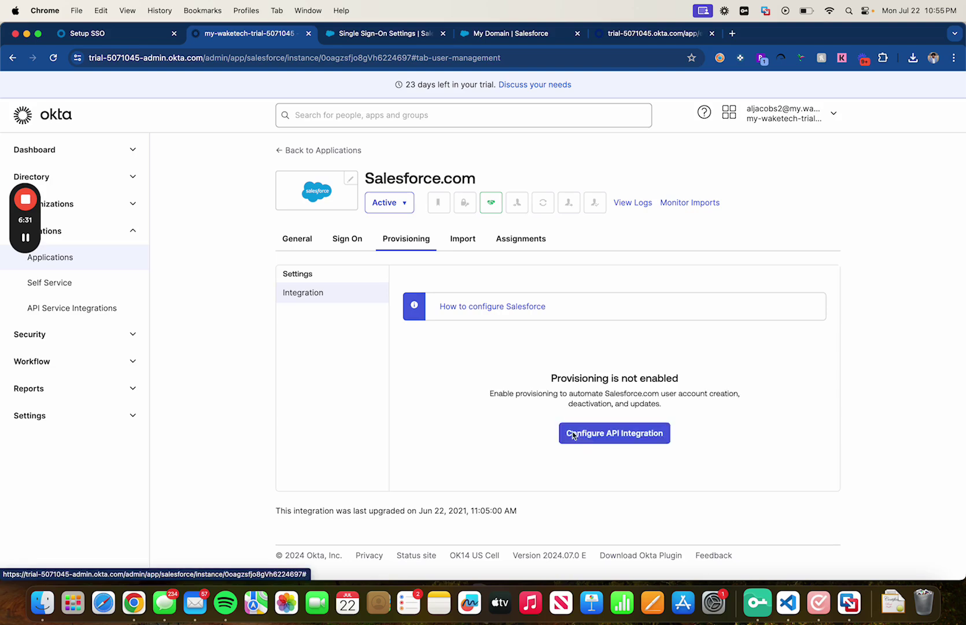
left_click(570, 427)
left_click(454, 365)
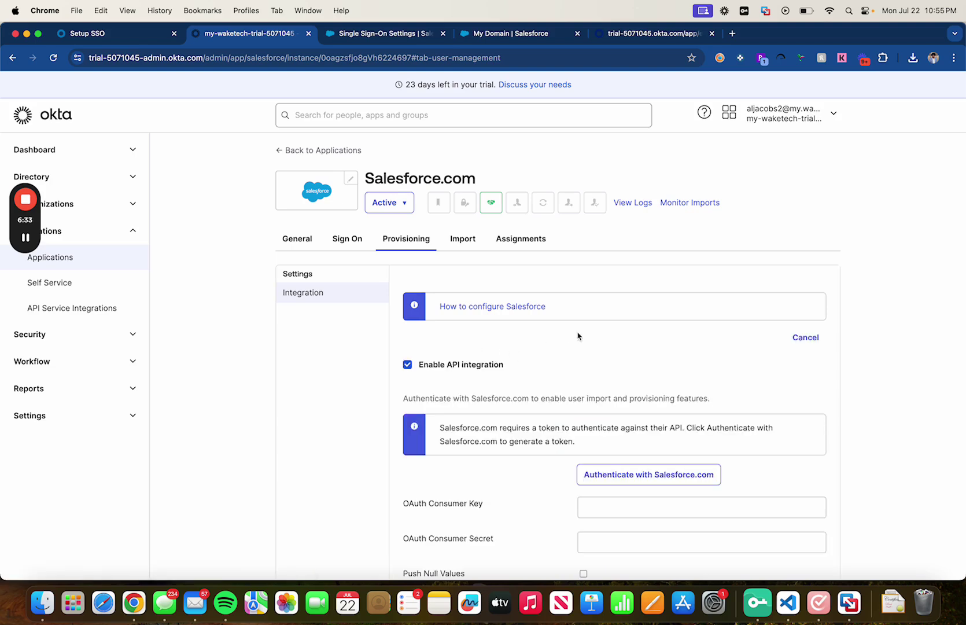
scroll(577, 335, "down", 5)
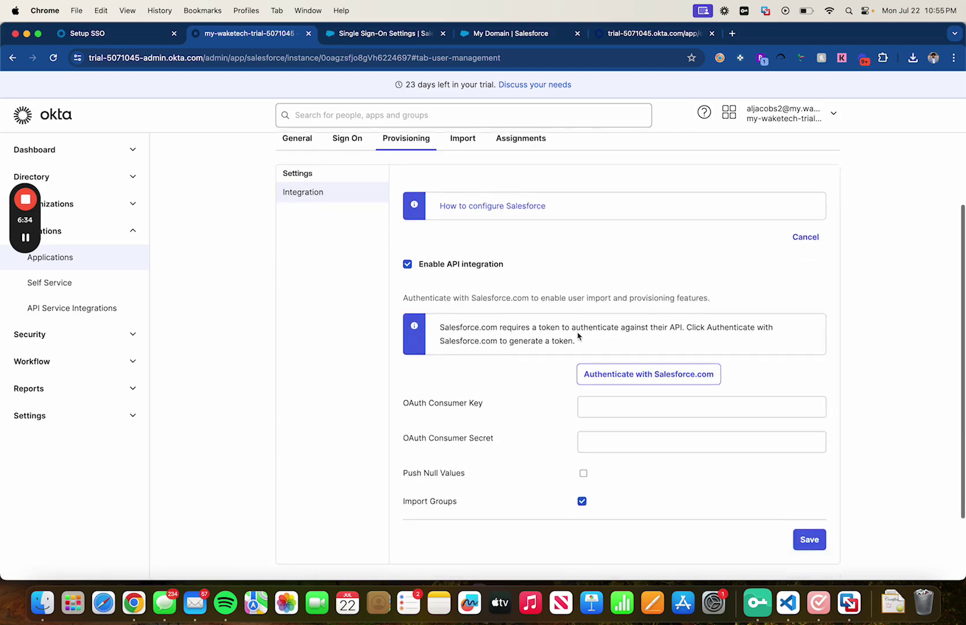
left_click(374, 35)
Search Setup for App Manager ('p man') and start a new connected app.
left_click(119, 166)
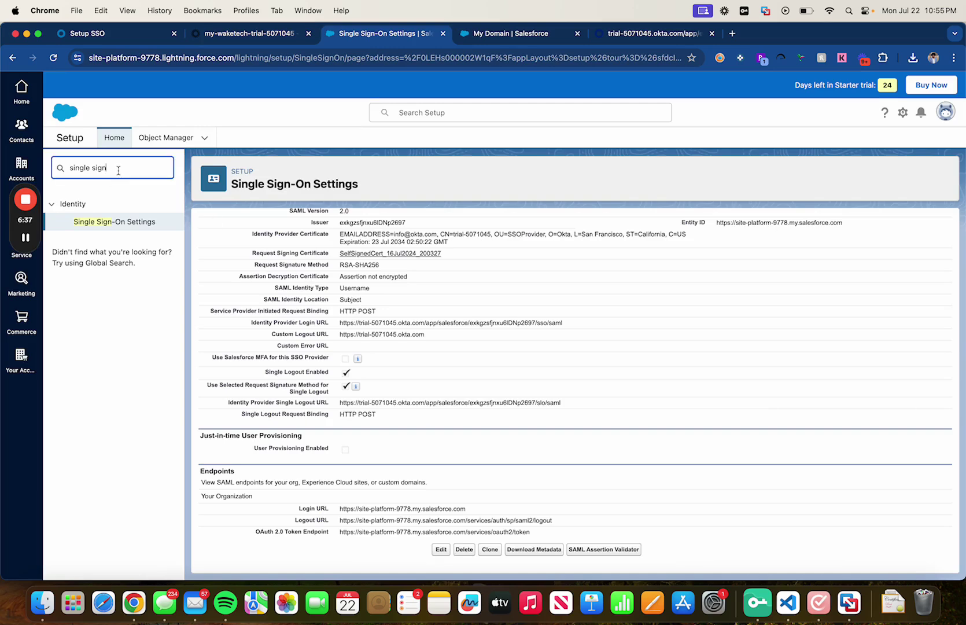
left_click_drag(119, 166, 70, 168)
key("BackSpace")
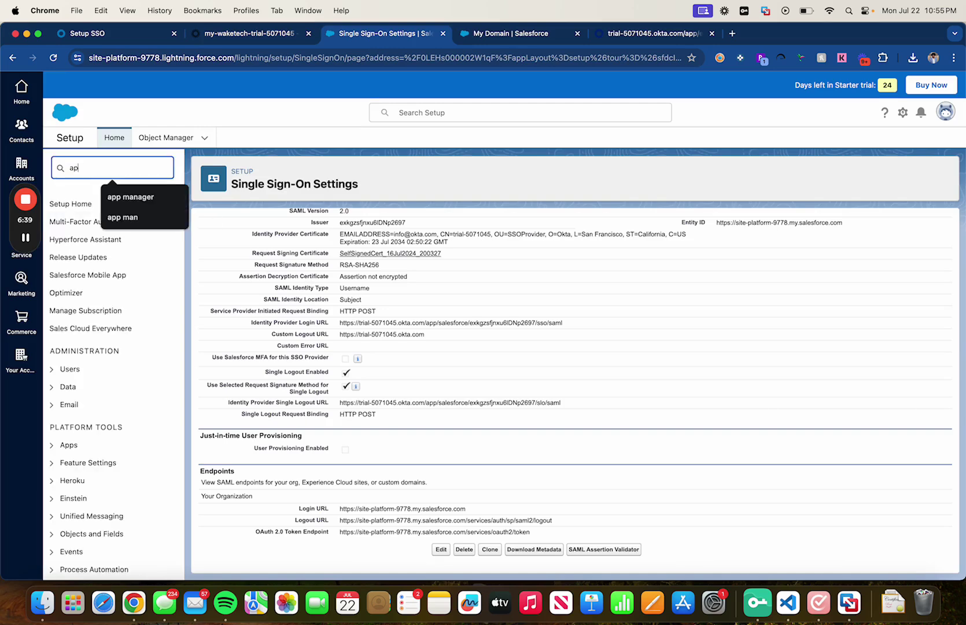
type("p man")
left_click(87, 221)
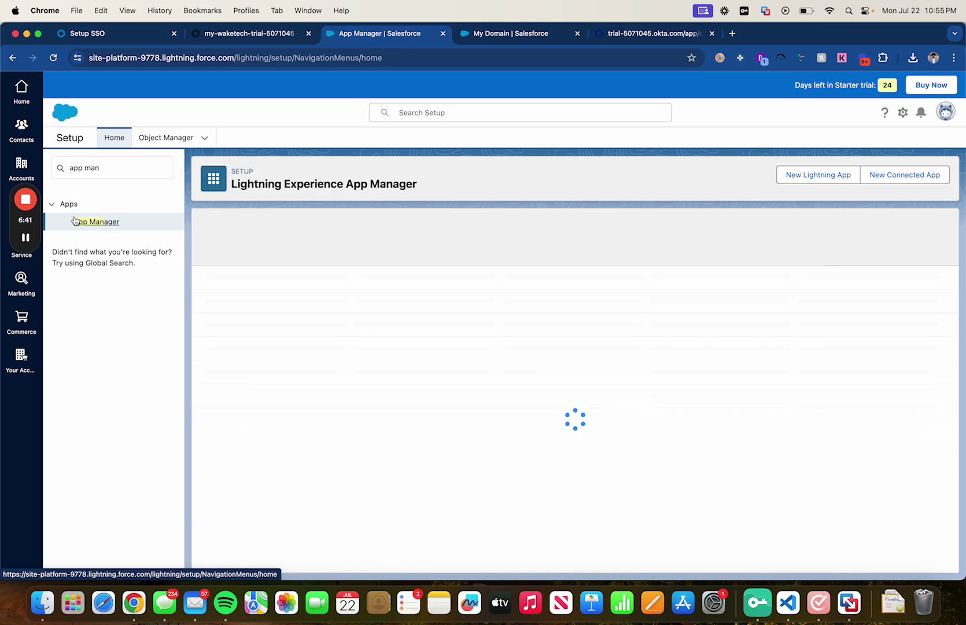
left_click(882, 184)
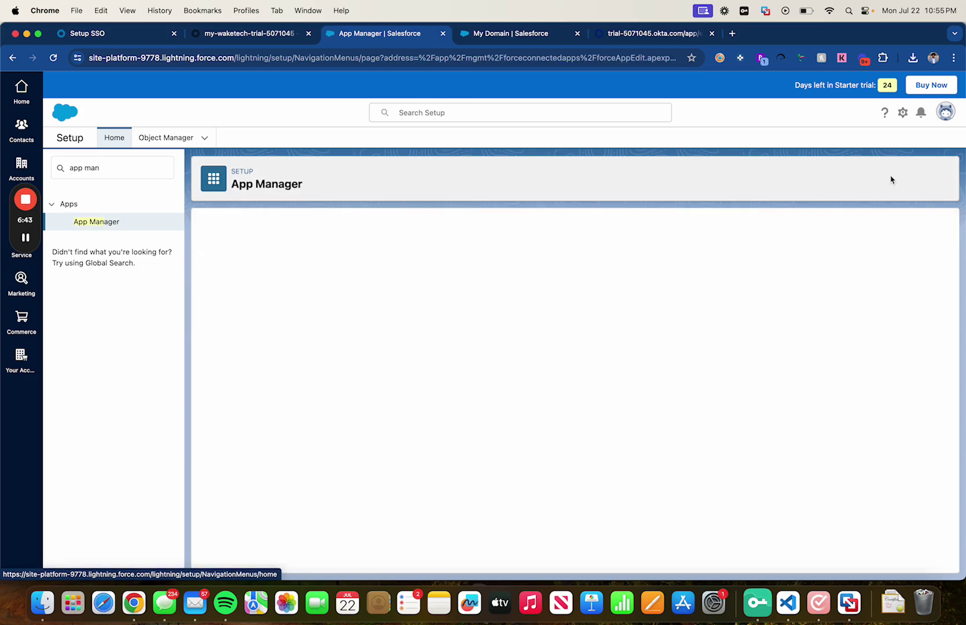
Name the connected app OktaSSO, fill in the contact e-mail, and enable OAuth settings.
left_click(384, 302)
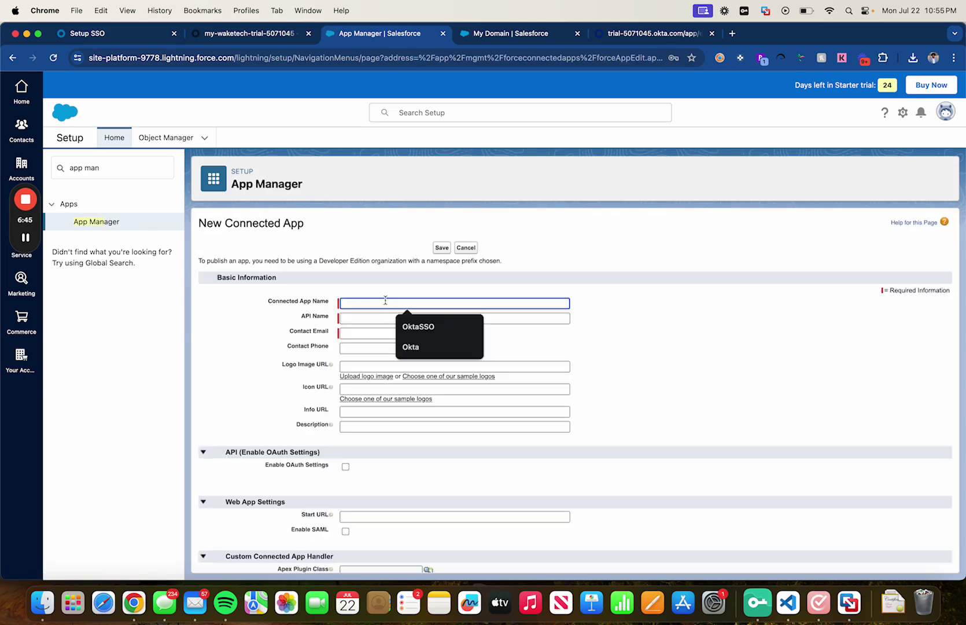
left_click(412, 325)
left_click(347, 333)
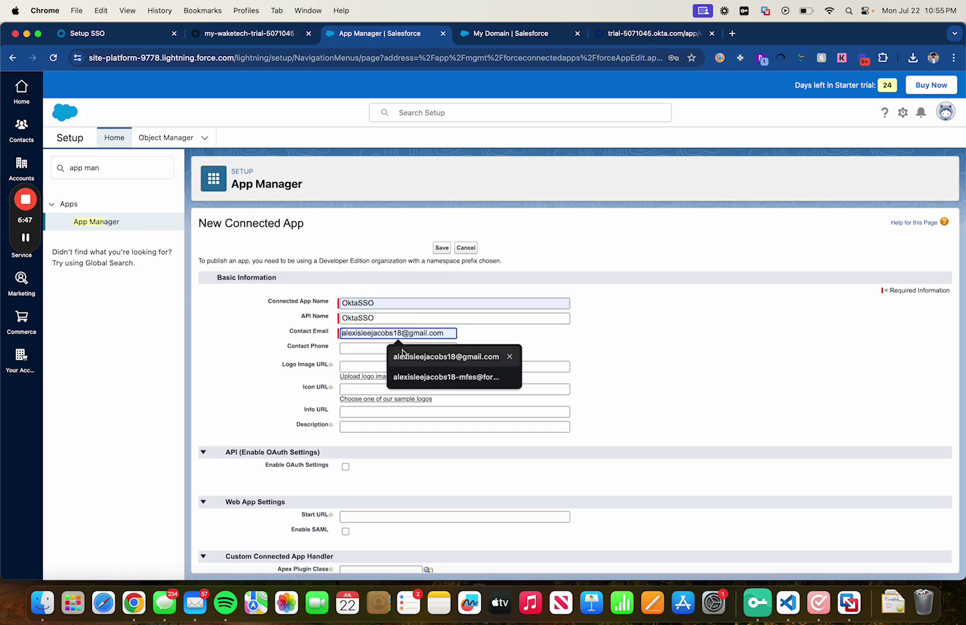
left_click(421, 379)
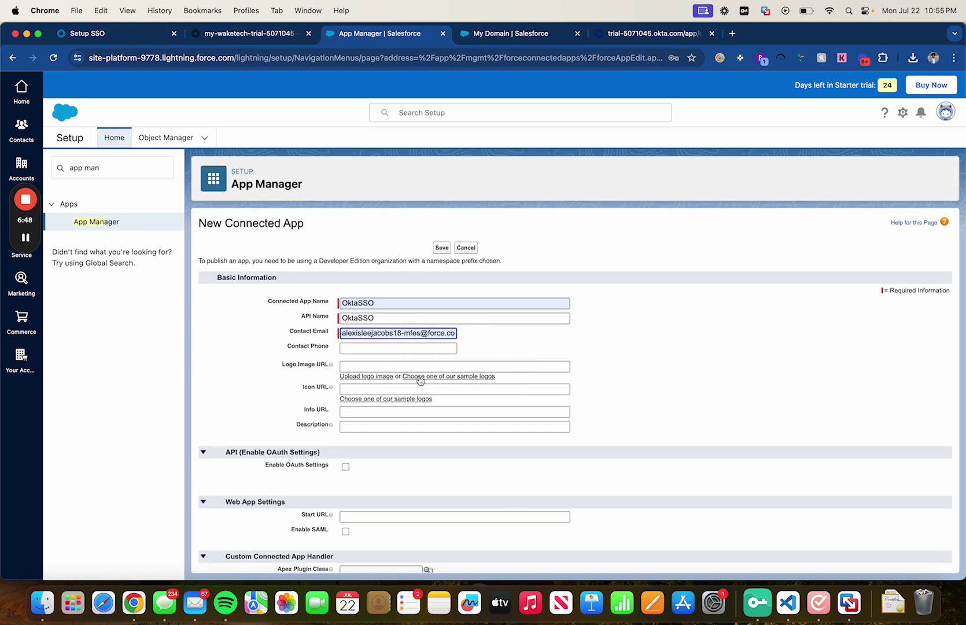
triple_click(399, 333)
left_click(495, 346)
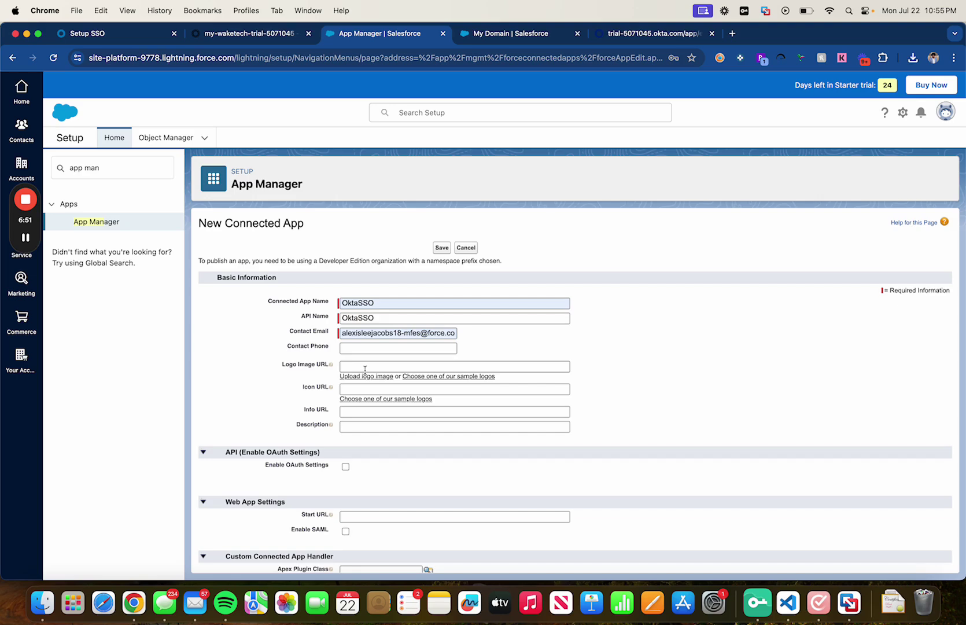
scroll(363, 370, "down", 5)
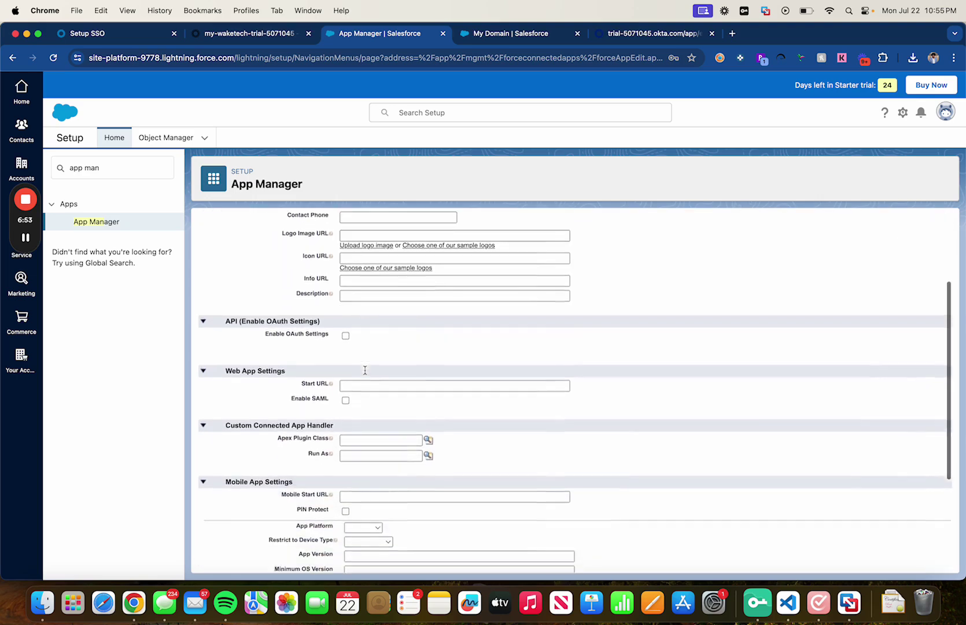
left_click(345, 323)
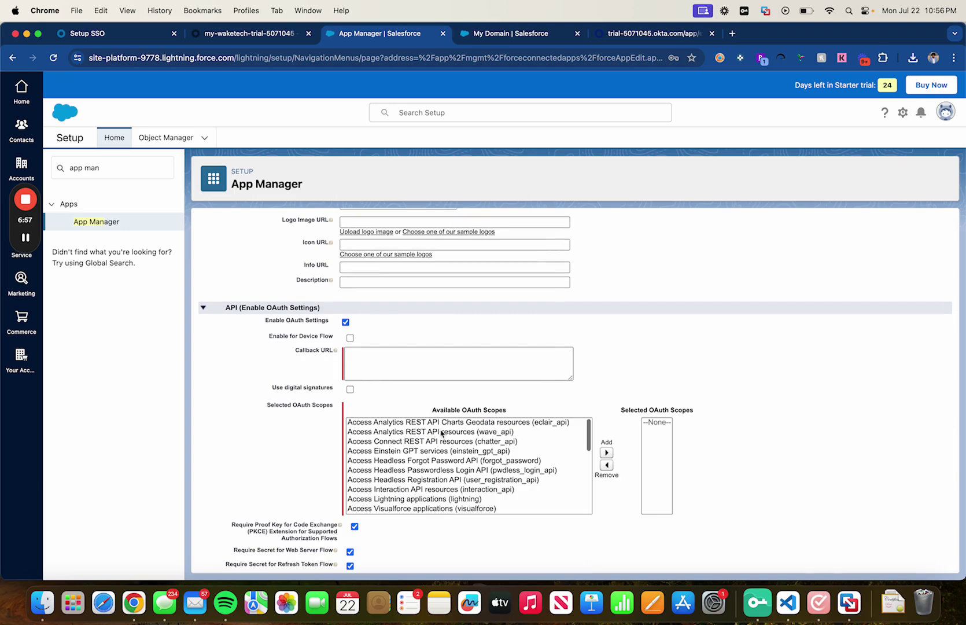
Select Okta's oauth20redirect URL from the saved notes in Visual Studio Code.
left_click(787, 602)
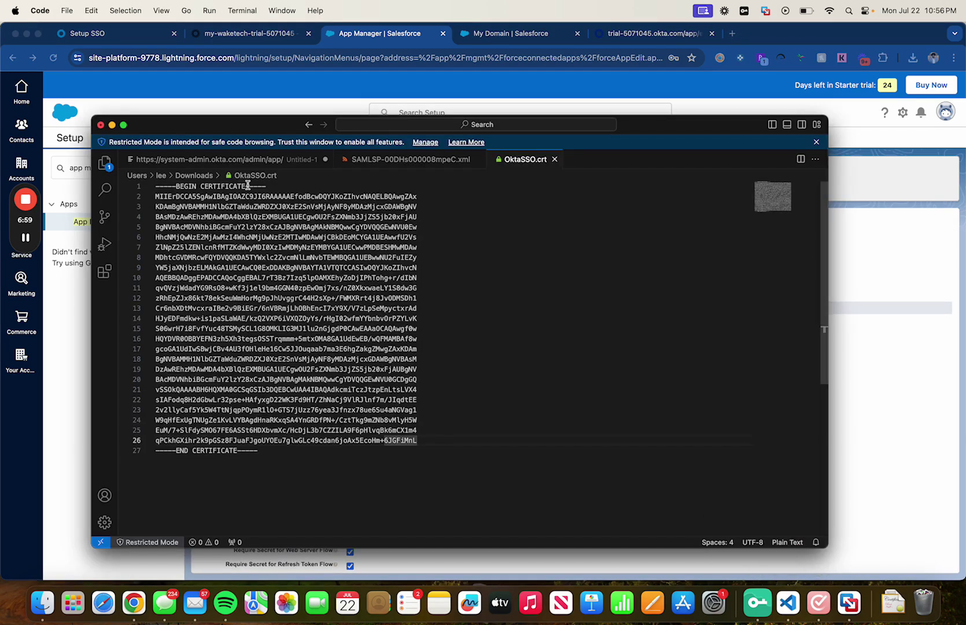
left_click(232, 160)
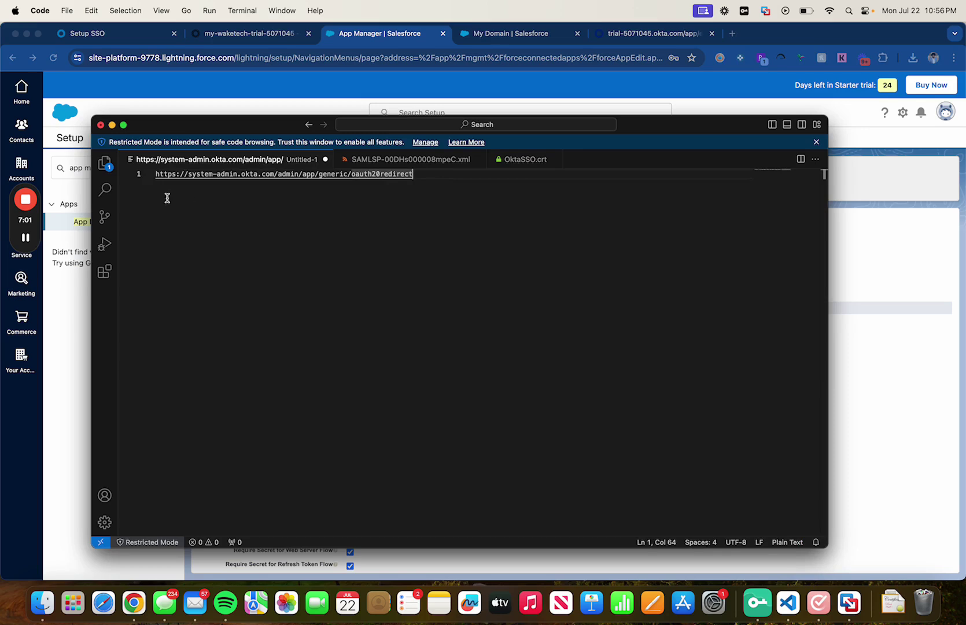
key("shift+super+Left")
key("super+c")
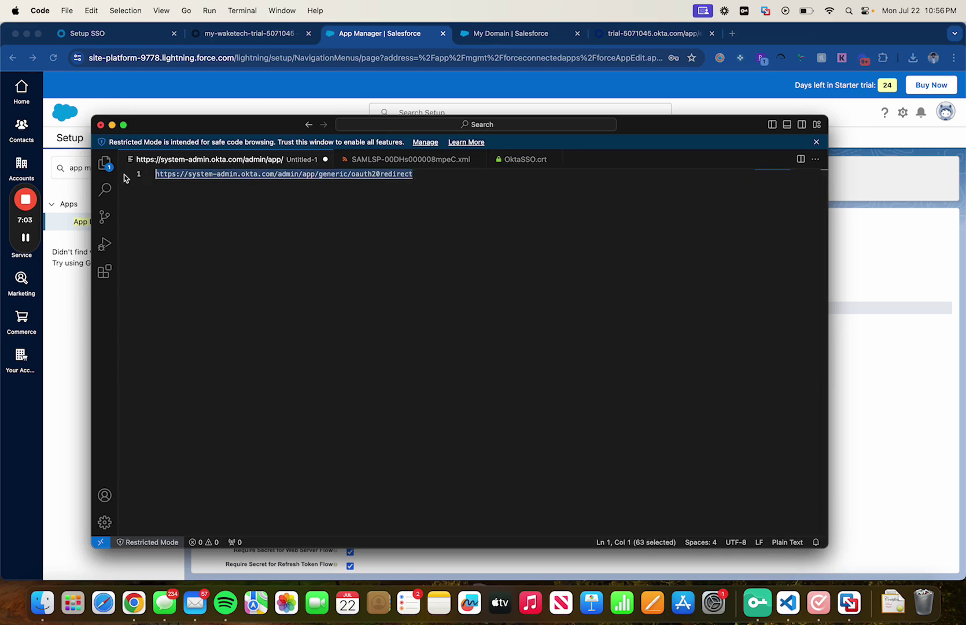
left_click(872, 271)
Paste Okta's oauth20redirect URL into the Callback URL field.
left_click(408, 375)
key("super+v")
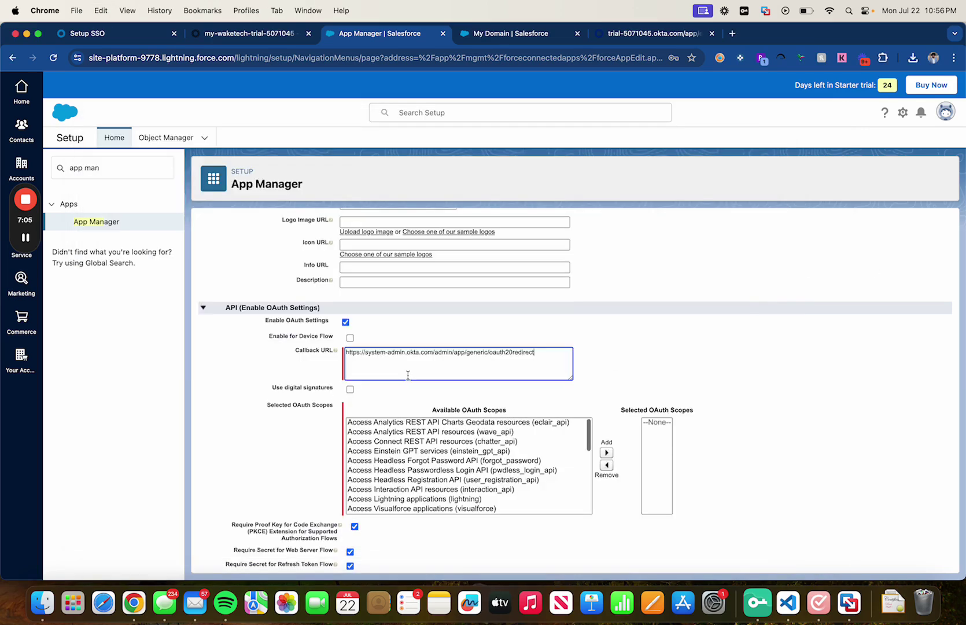
scroll(467, 377, "down", 2)
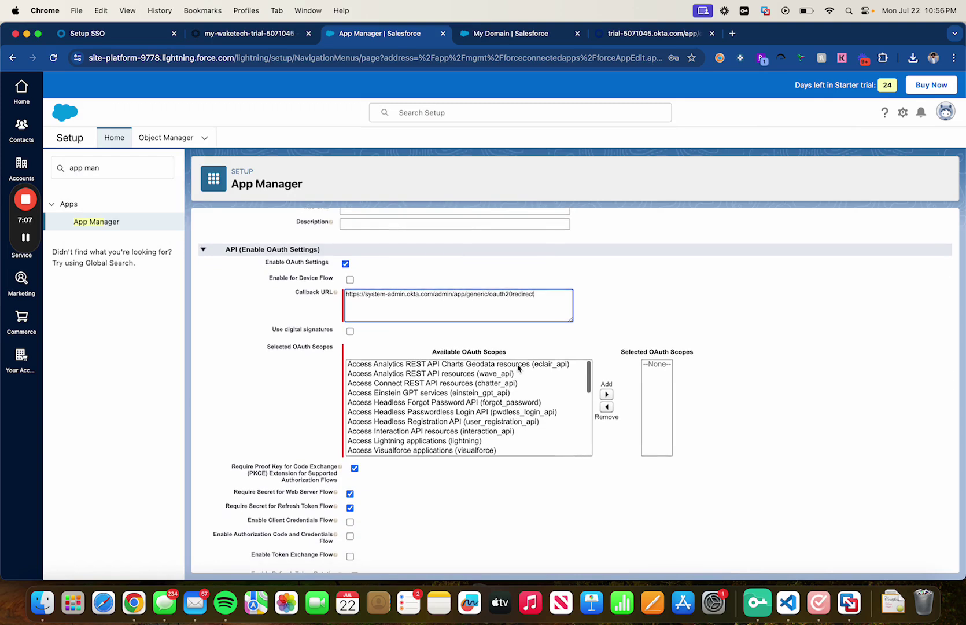
Add the refresh_token, offline_access and api (Manage user data via APIs) OAuth scopes.
left_click(488, 411)
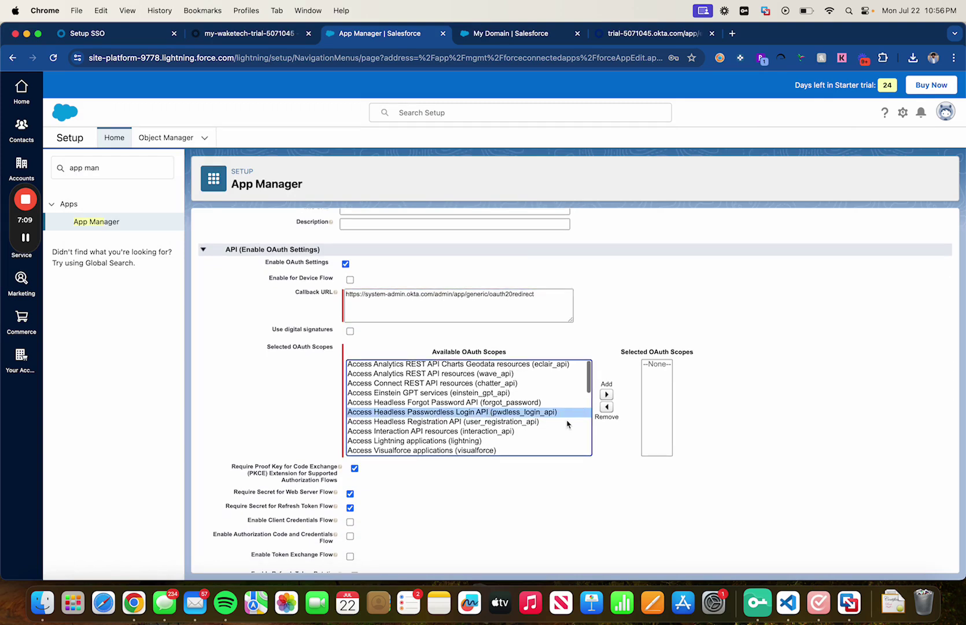
key("Down")
key("Down")
key("Down")
key("Down")
key("Down")
key("Down")
key("Down")
key("Down")
key("Down")
key("Down")
key("Down")
key("Down")
key("Down")
key("Down")
key("Down")
key("Down")
key("Down")
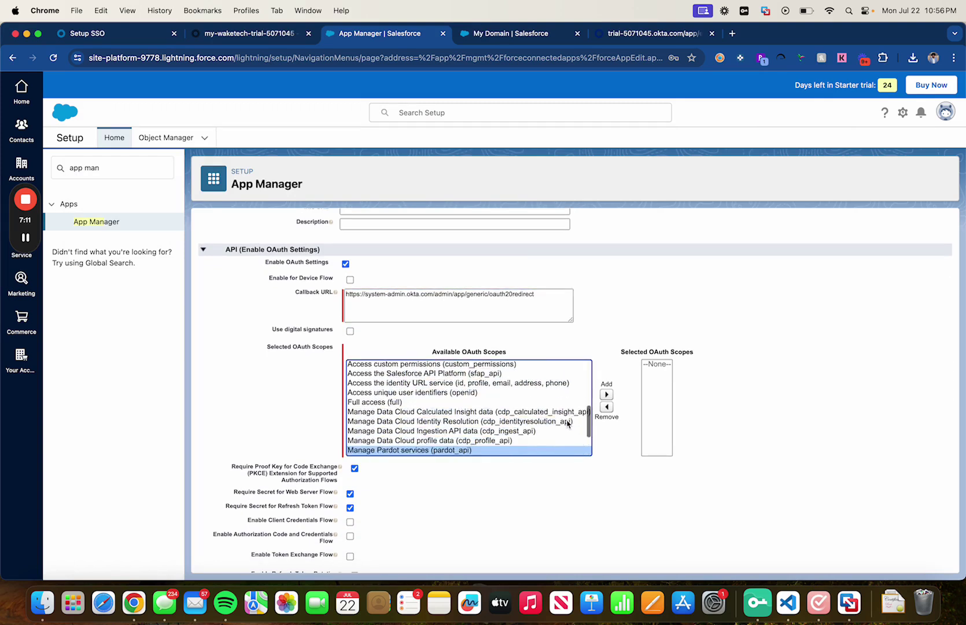
key("Down")
key("Down")
key("Down")
key("Down")
key("Down")
scroll(568, 424, "down", 2)
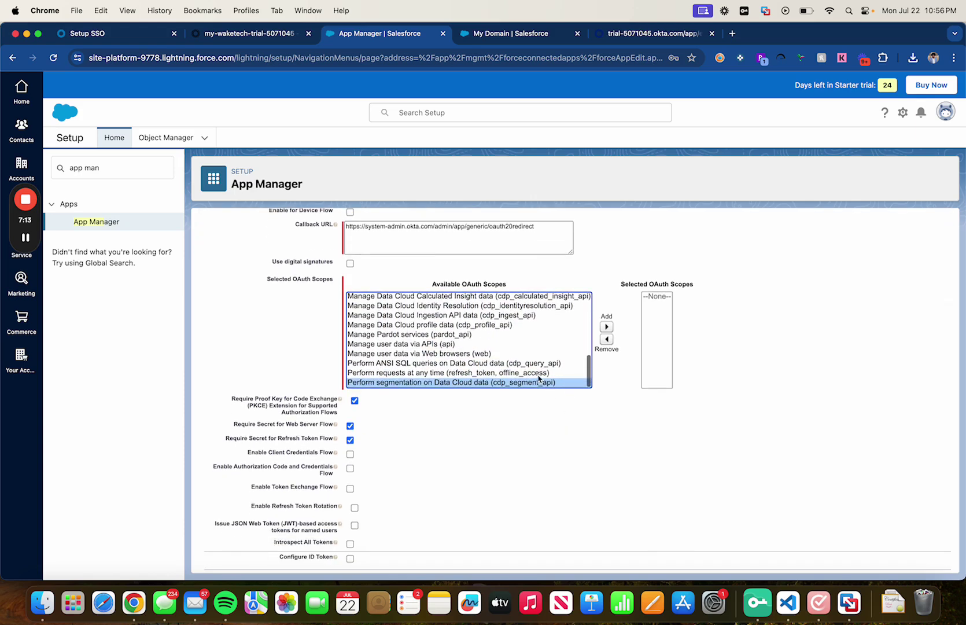
key("Up")
key("Up")
key("Up")
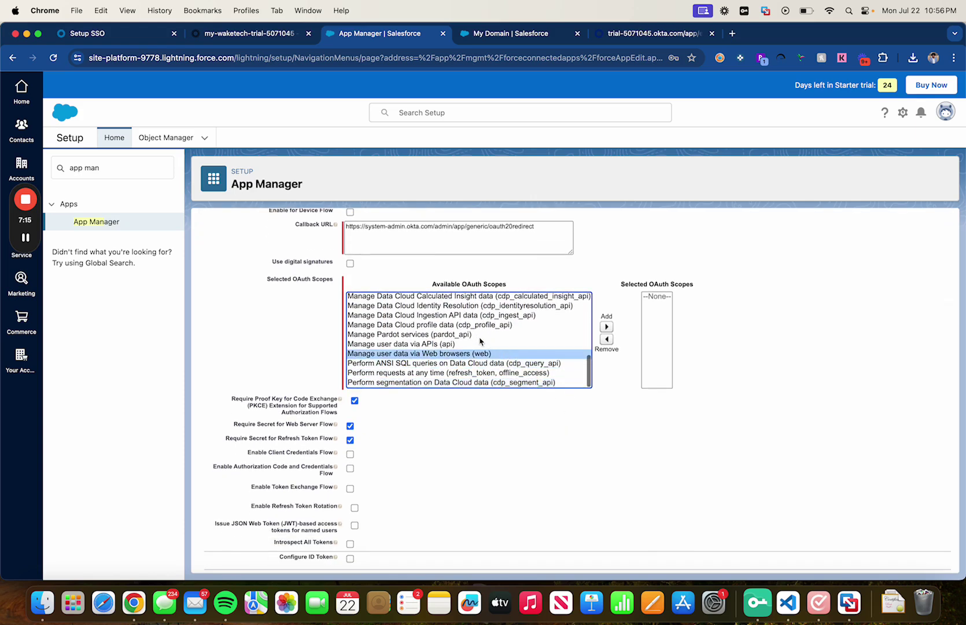
left_click(506, 372)
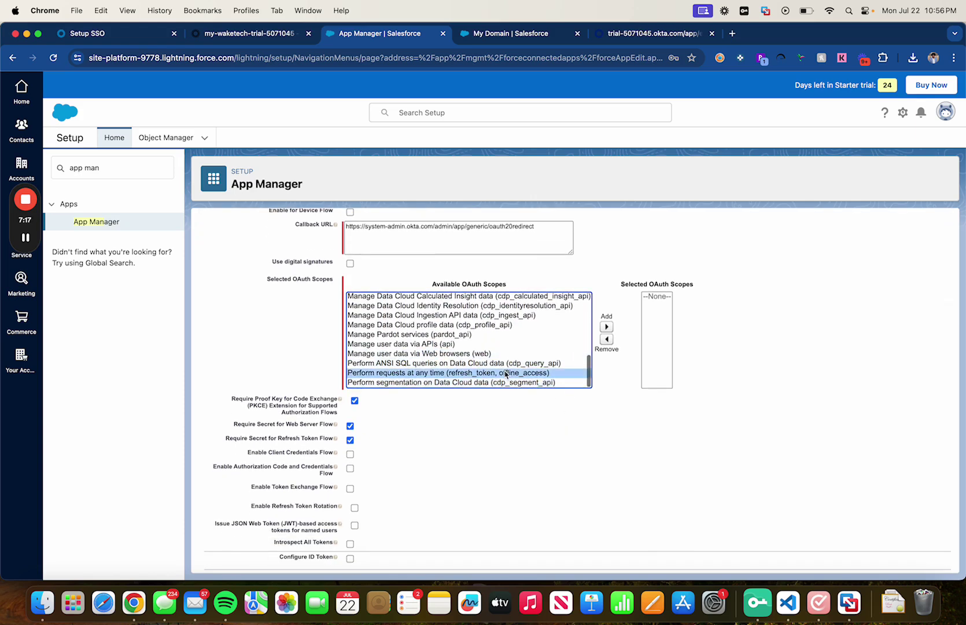
left_click(607, 326)
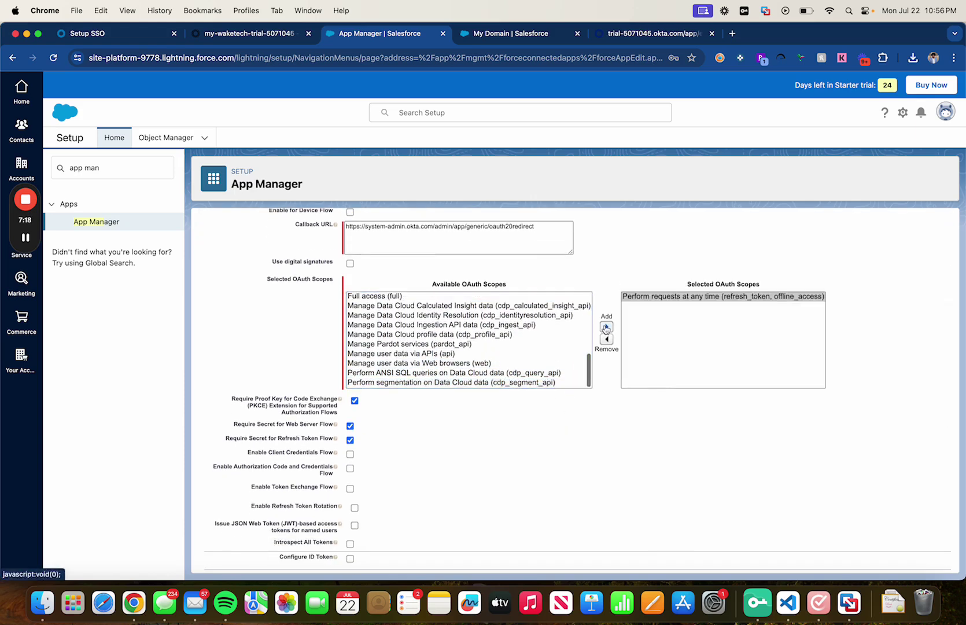
left_click(439, 356)
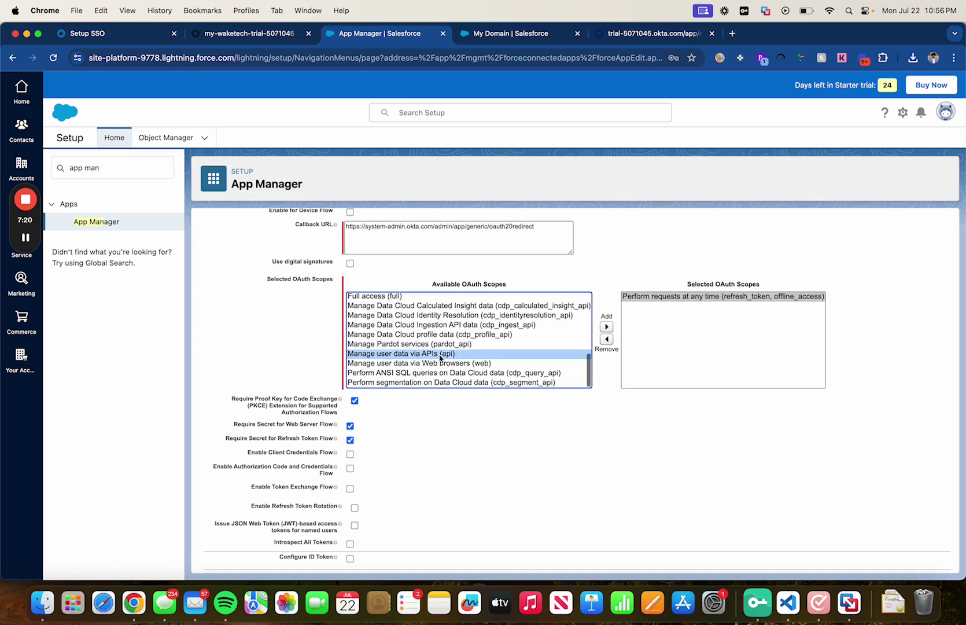
left_click(606, 327)
Review the remaining settings and save the OktaSSO connected app.
scroll(602, 382, "down", 3)
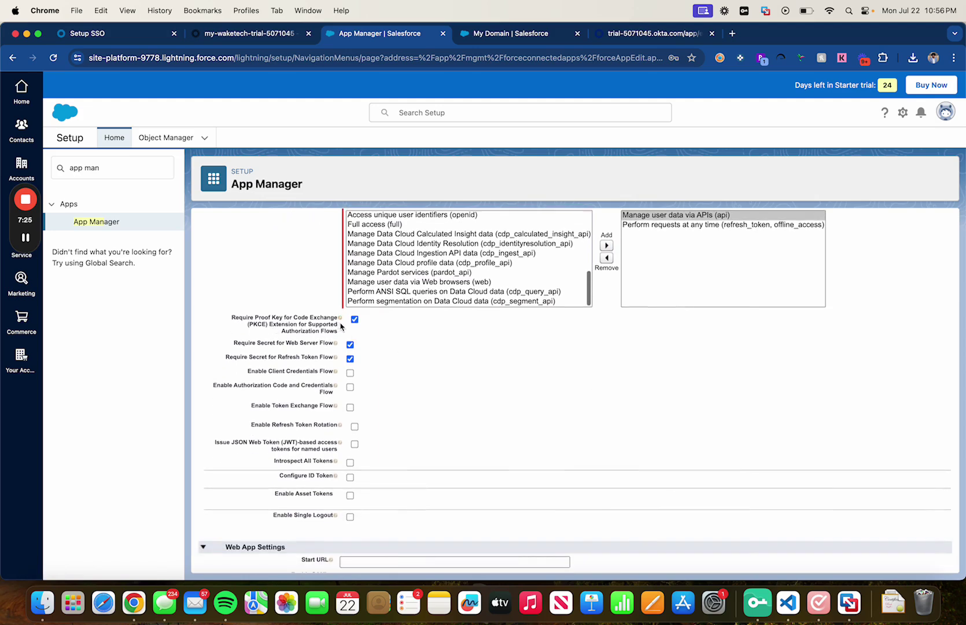
scroll(443, 341, "down", 7)
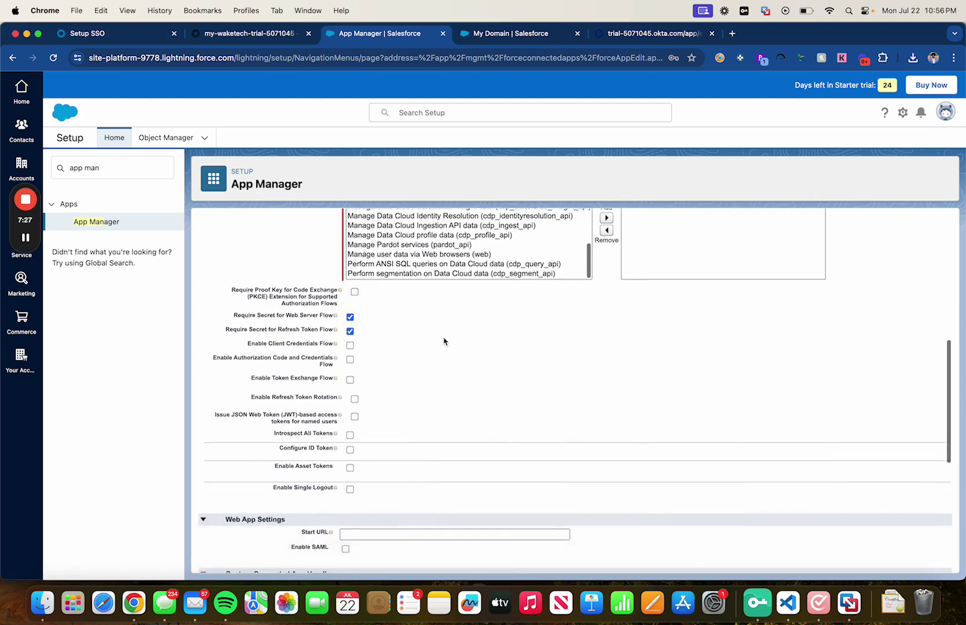
scroll(444, 341, "down", 5)
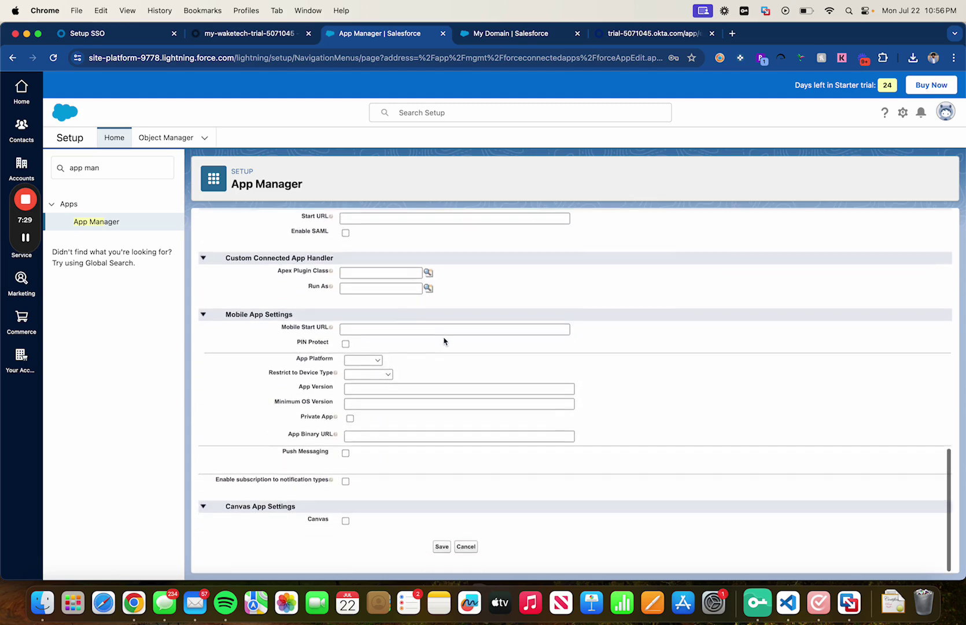
scroll(444, 341, "up", 12)
scroll(444, 340, "up", 8)
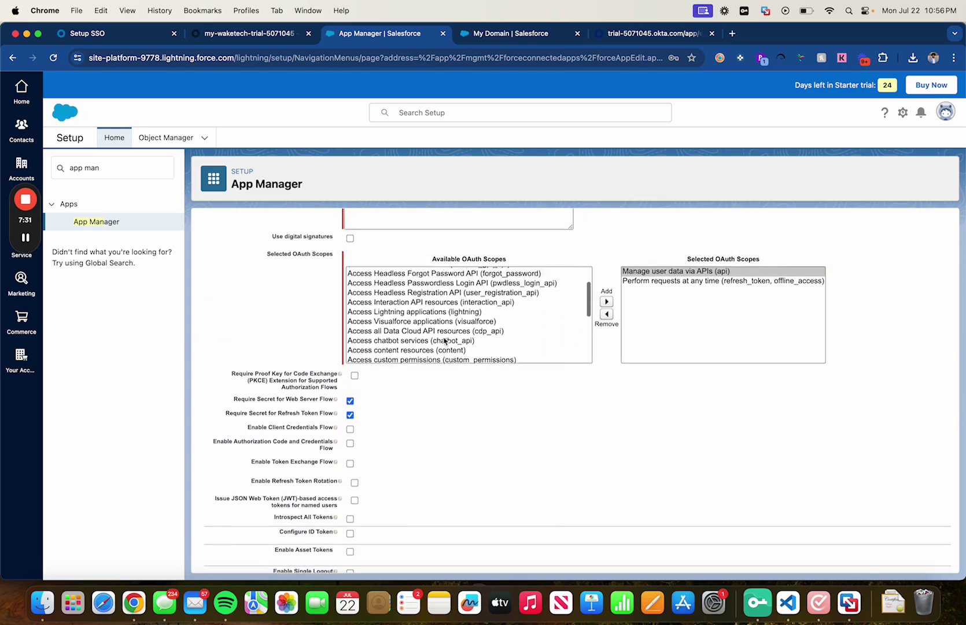
scroll(262, 278, "up", 10)
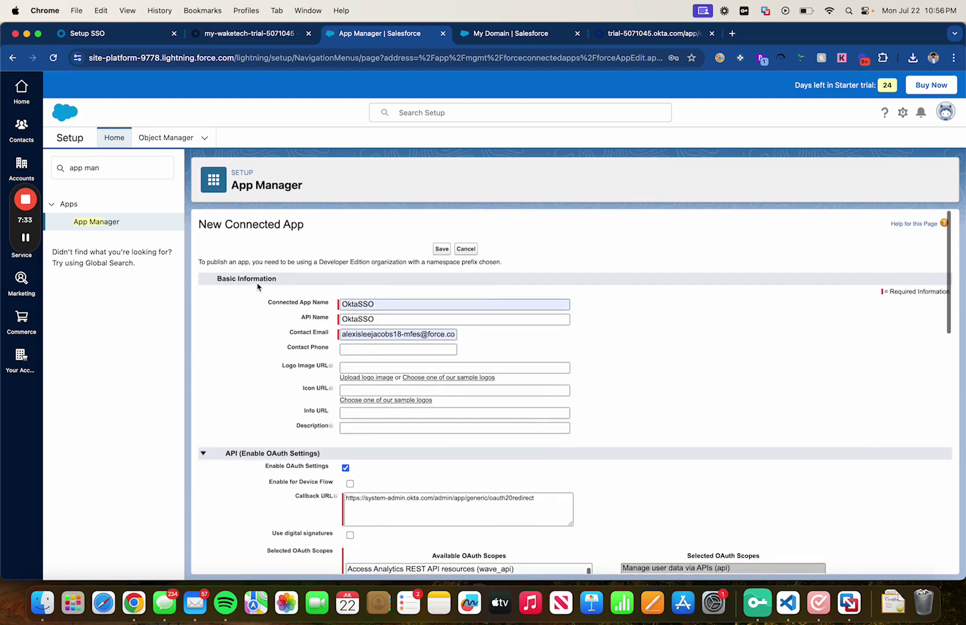
scroll(258, 287, "down", 15)
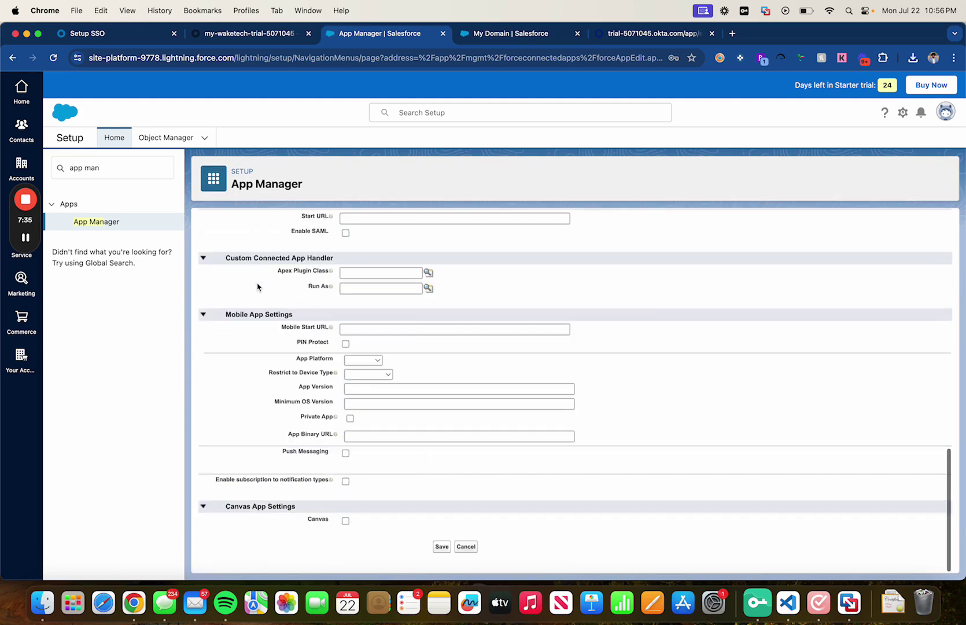
left_click(440, 547)
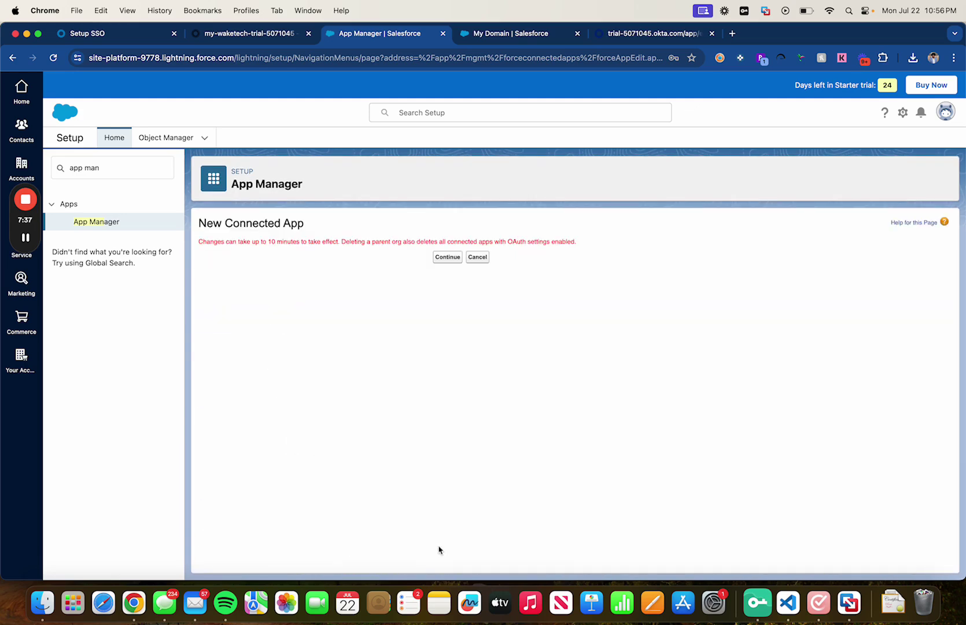
Save the OktaSSO app, review its api and refresh_token scopes and Okta callback URL, then open consumer details.
left_click(444, 261)
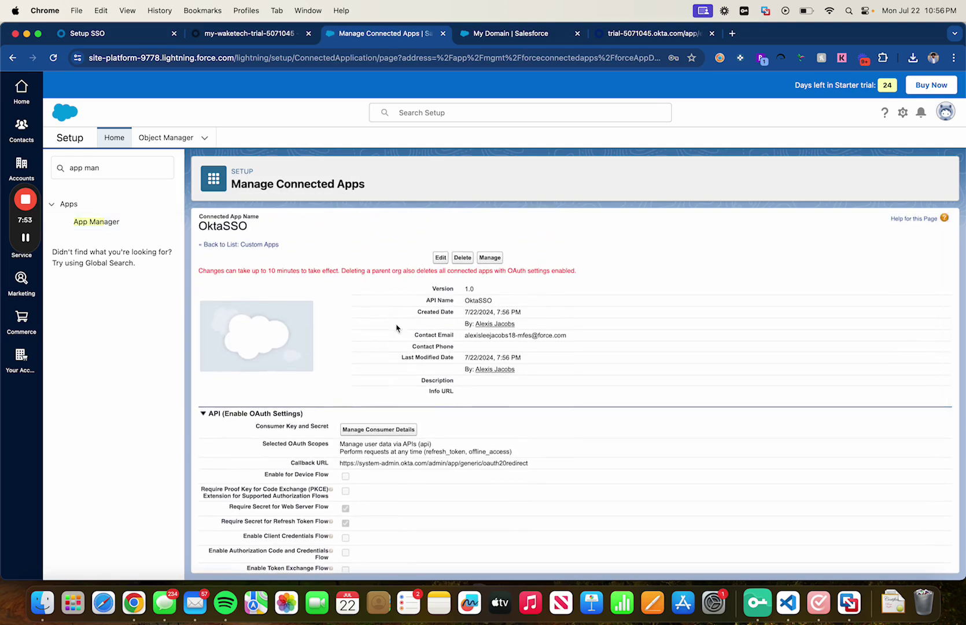
scroll(435, 360, "down", 5)
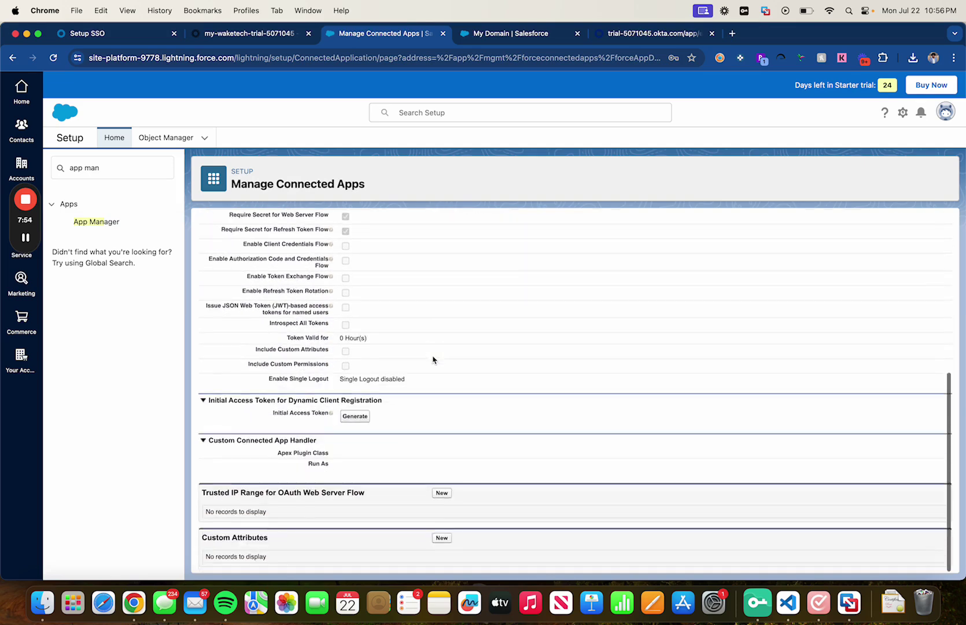
left_click(25, 200)
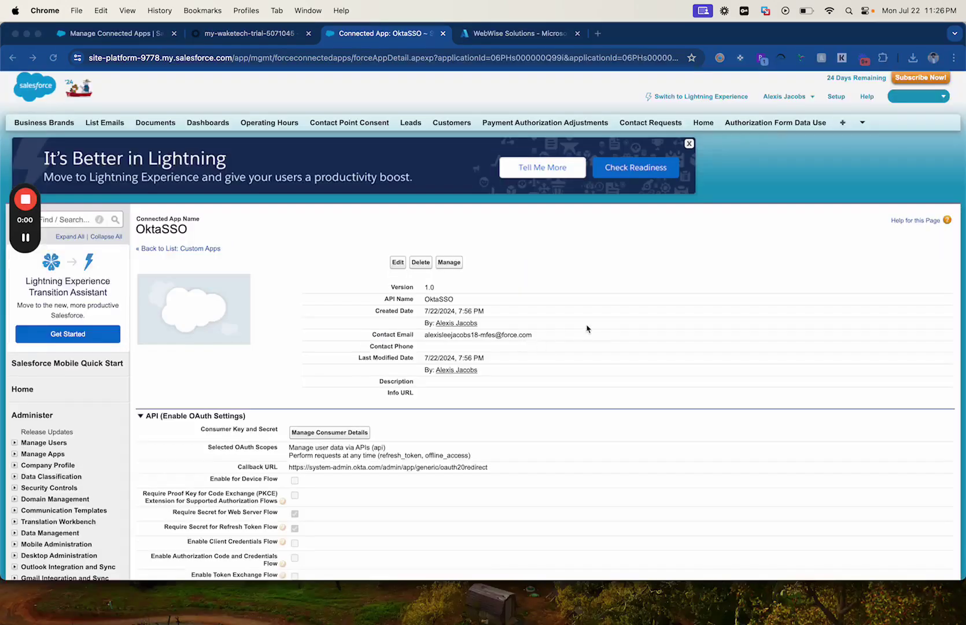
scroll(587, 328, "down", 3)
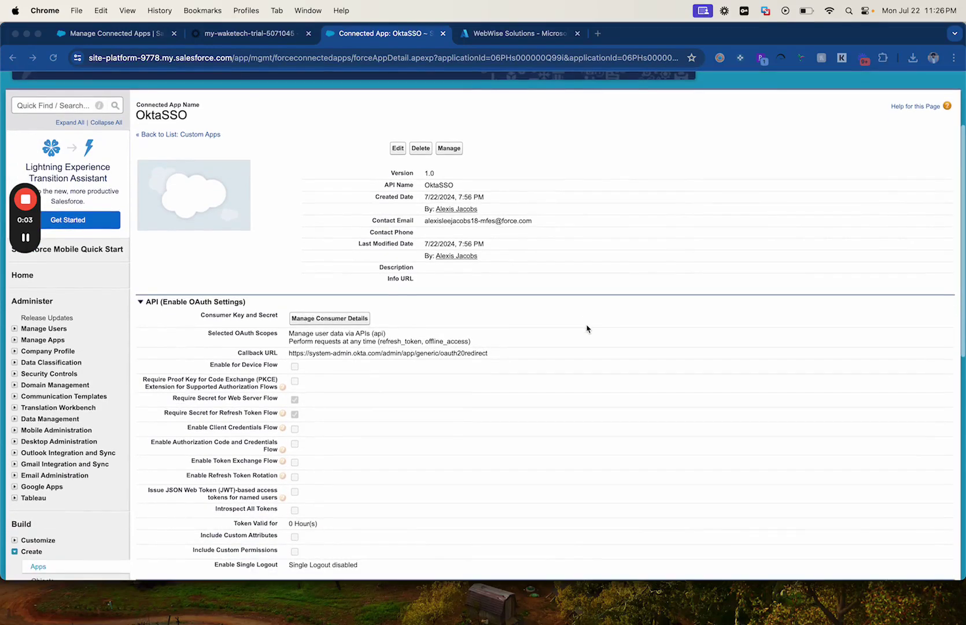
scroll(587, 328, "up", 1)
scroll(586, 328, "up", 1)
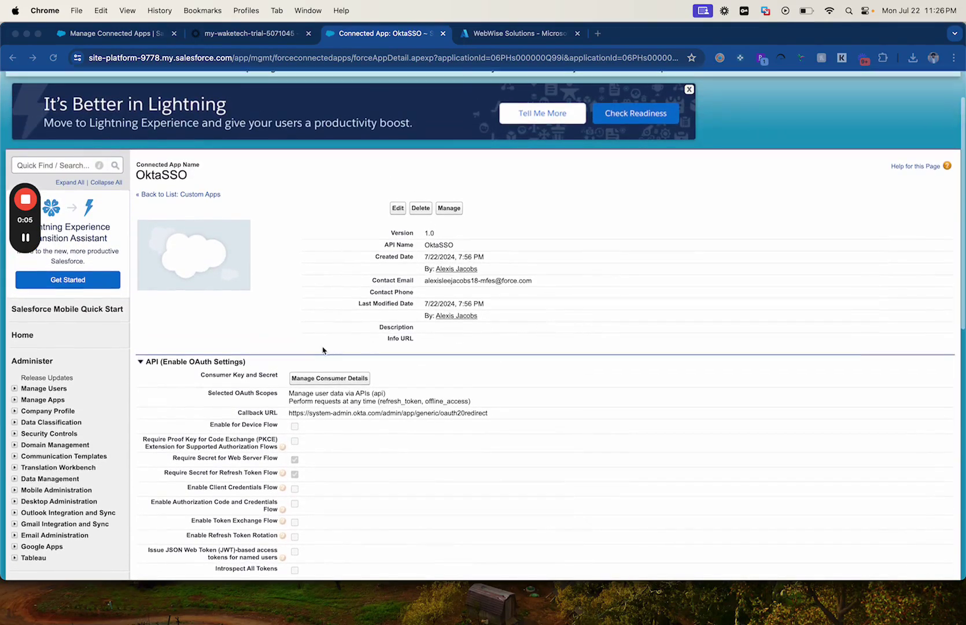
left_click(329, 379)
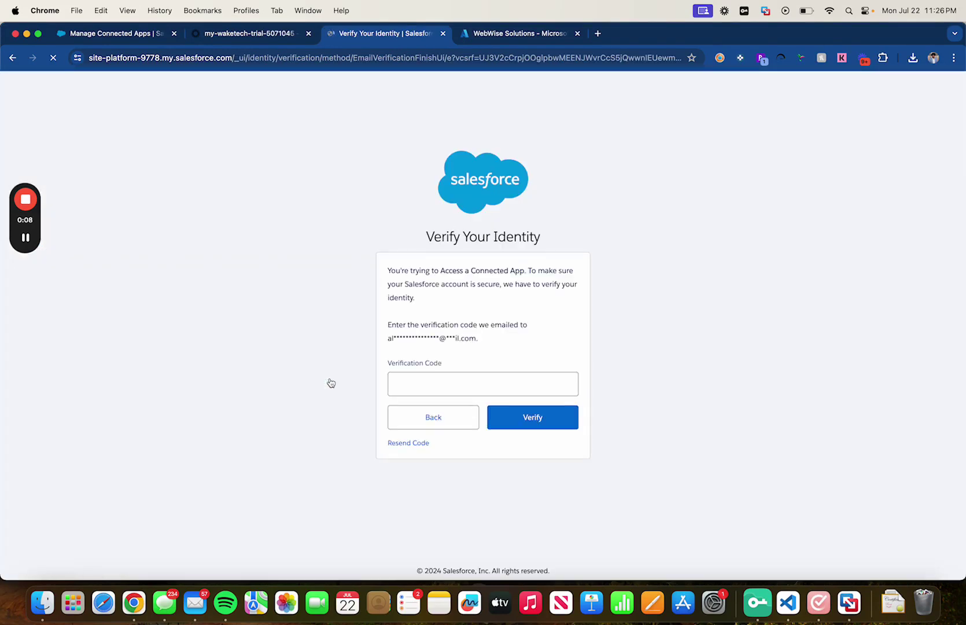
Submit the emailed verification code and paste the OktaSSO consumer key into Okta's OAuth Consumer Key field.
left_click(439, 379)
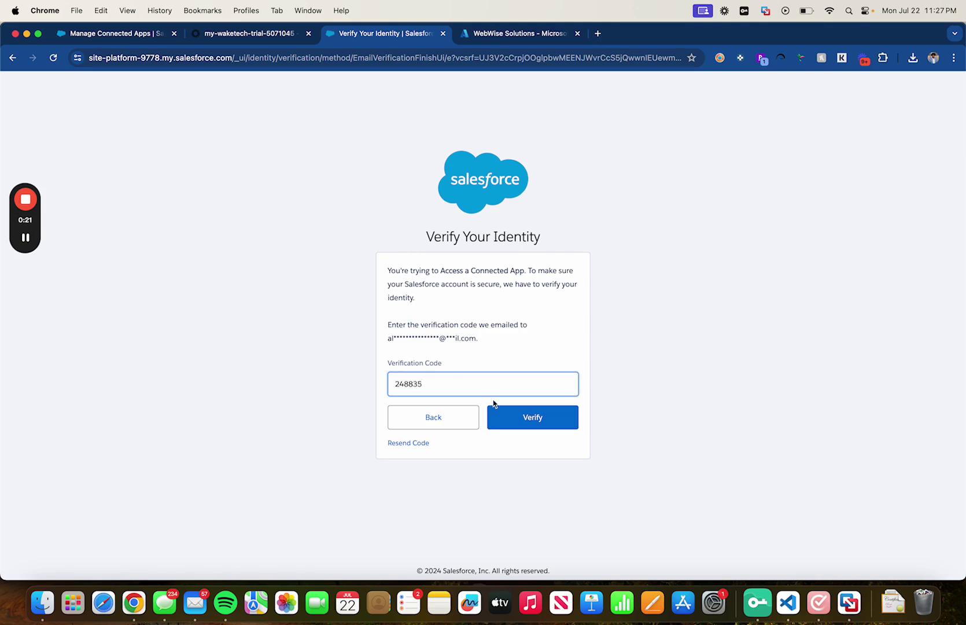
left_click(498, 417)
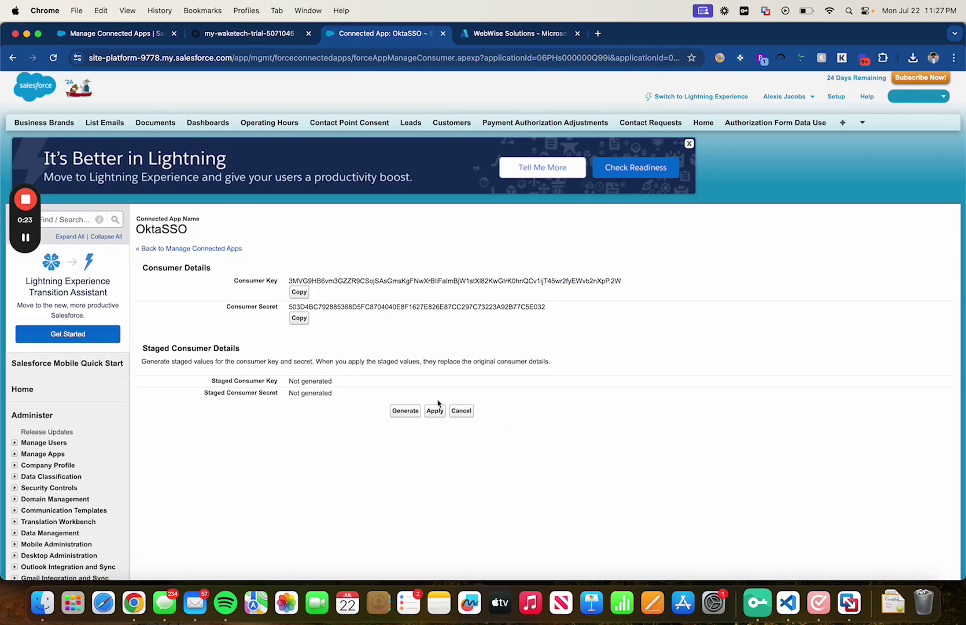
left_click(298, 293)
left_click(282, 35)
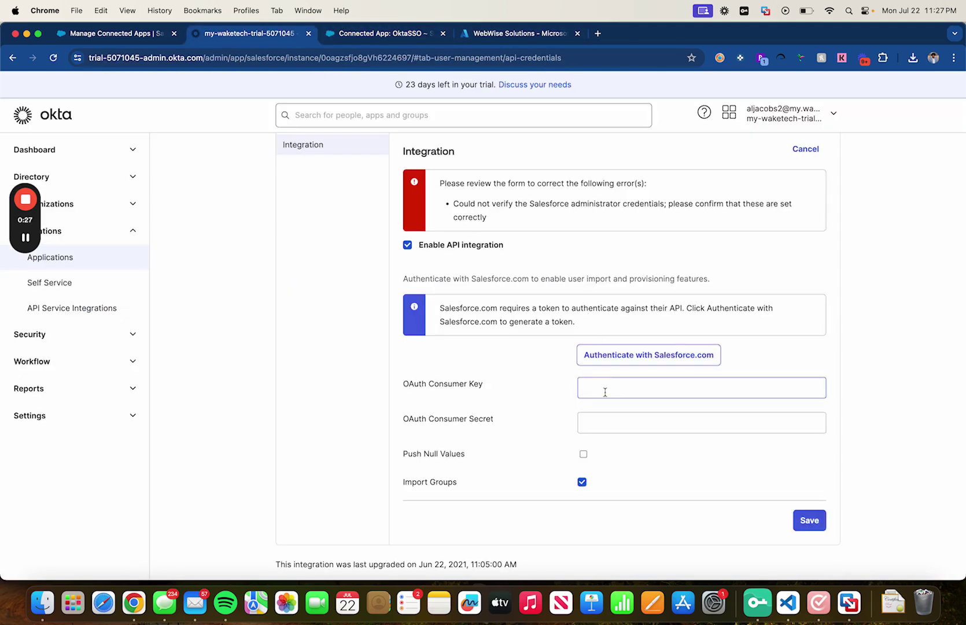
left_click(605, 392)
key("super+v")
Paste the consumer secret into Okta's OAuth Consumer Secret field and start authenticating with Salesforce.com.
left_click(384, 33)
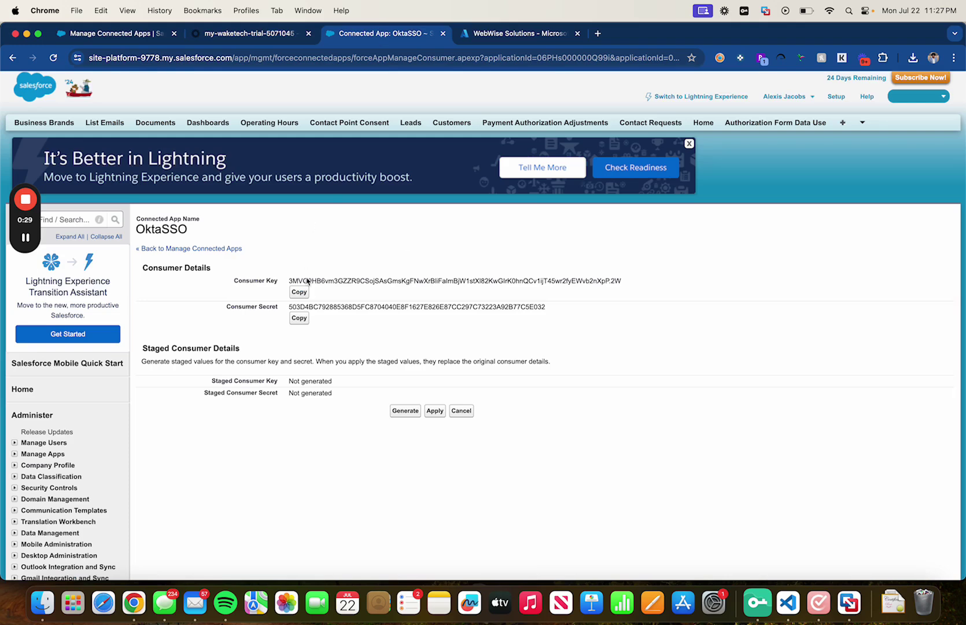
left_click(302, 318)
left_click(265, 35)
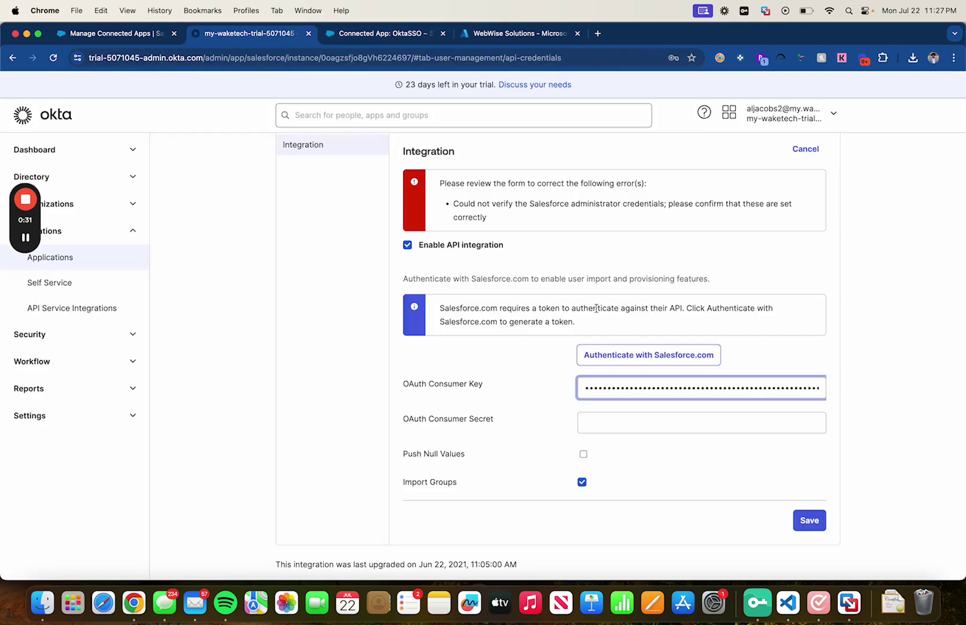
left_click(610, 425)
key("super+v")
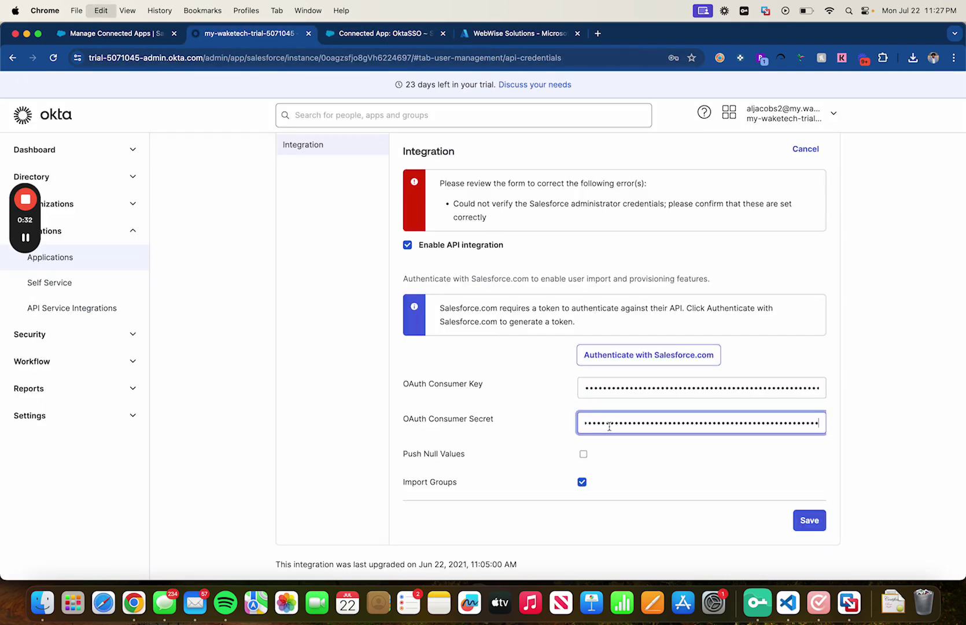
left_click(672, 359)
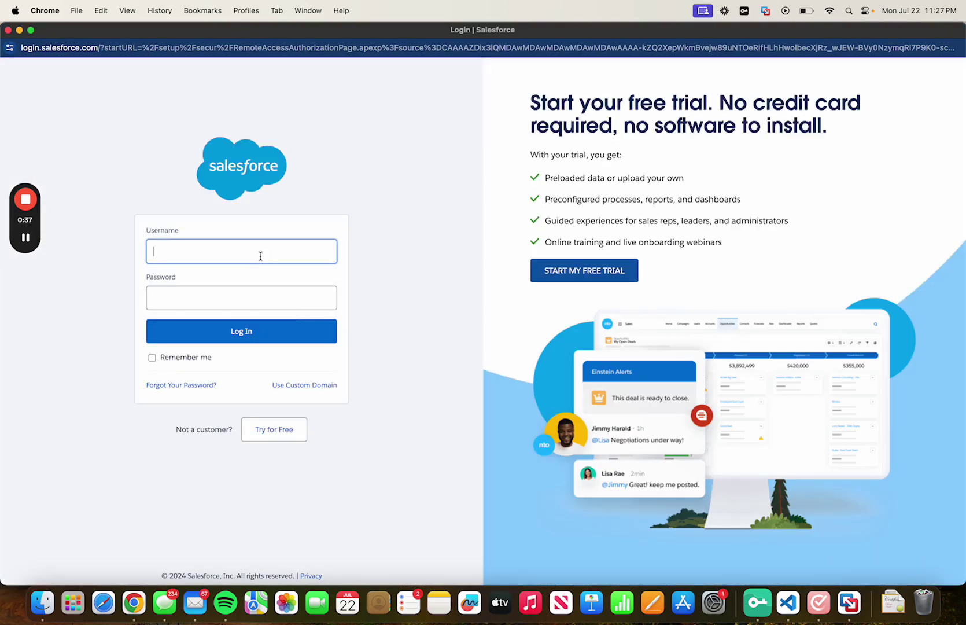
Log in to Salesforce as the saved administrator, correcting the password once, and allow OktaSSO access.
left_click(253, 251)
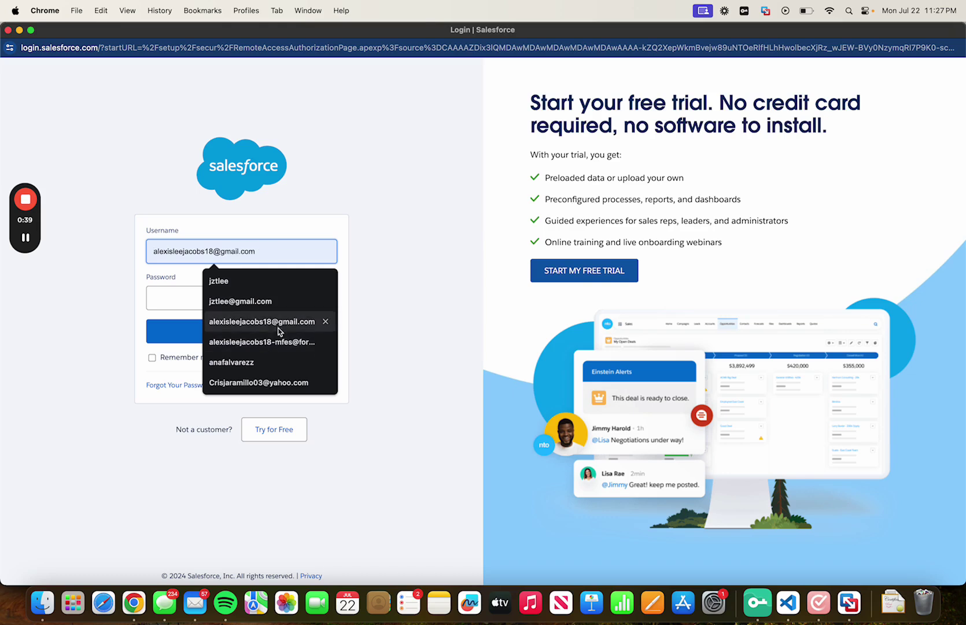
left_click(269, 341)
left_click(257, 303)
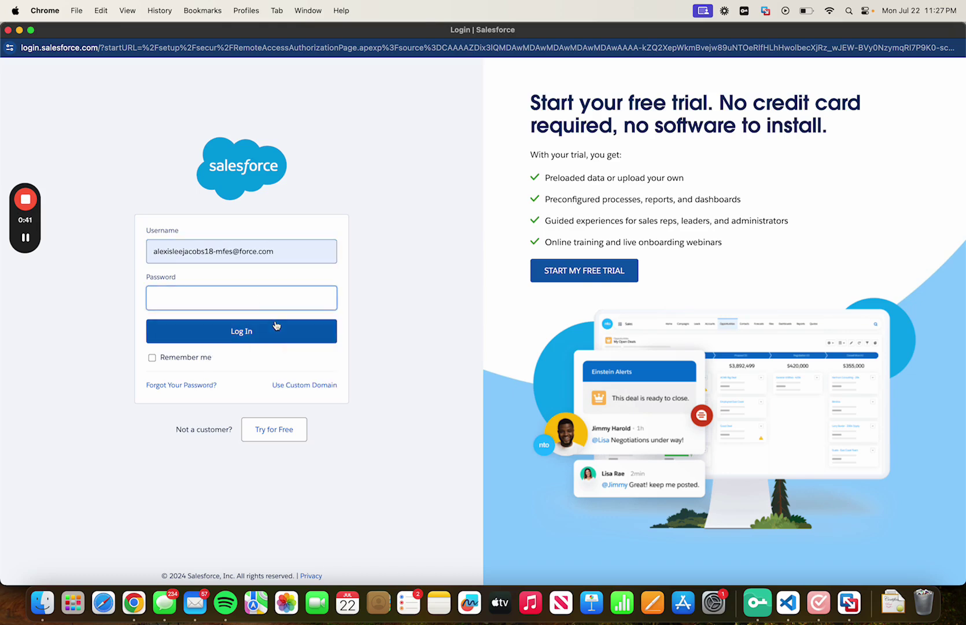
type("*")
key("Return")
type("*****")
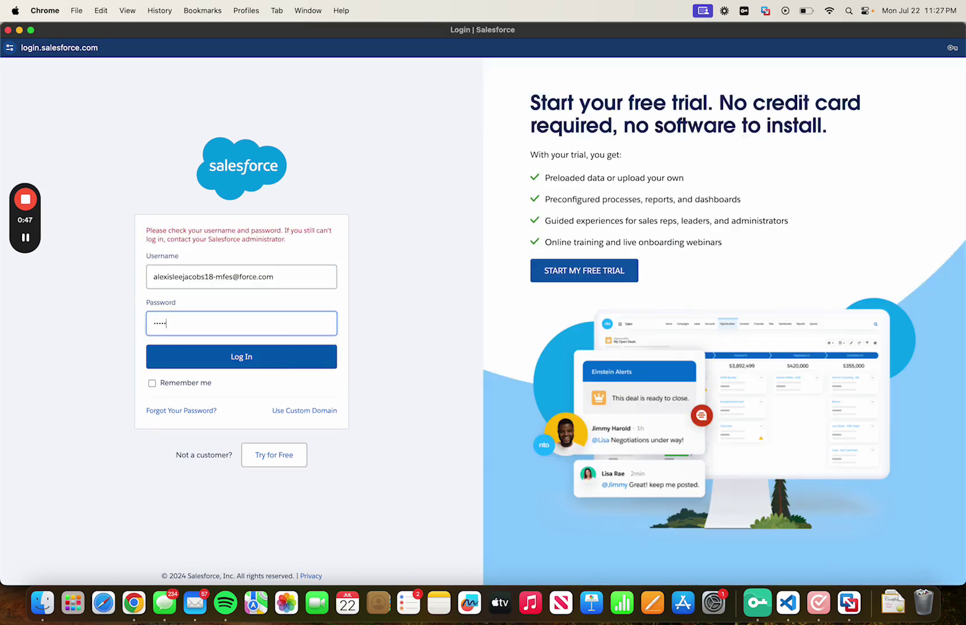
key("Return")
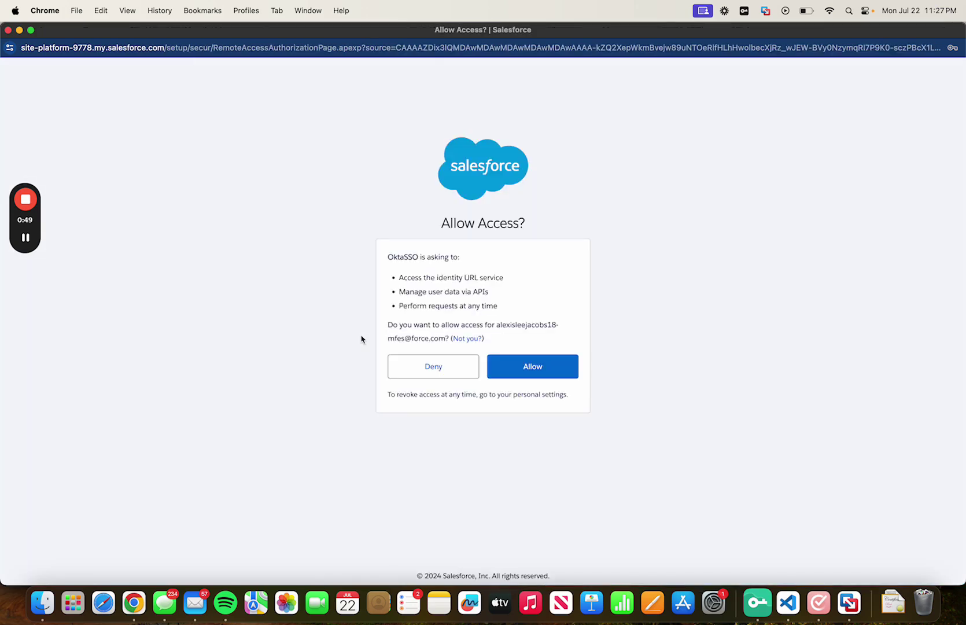
left_click(516, 372)
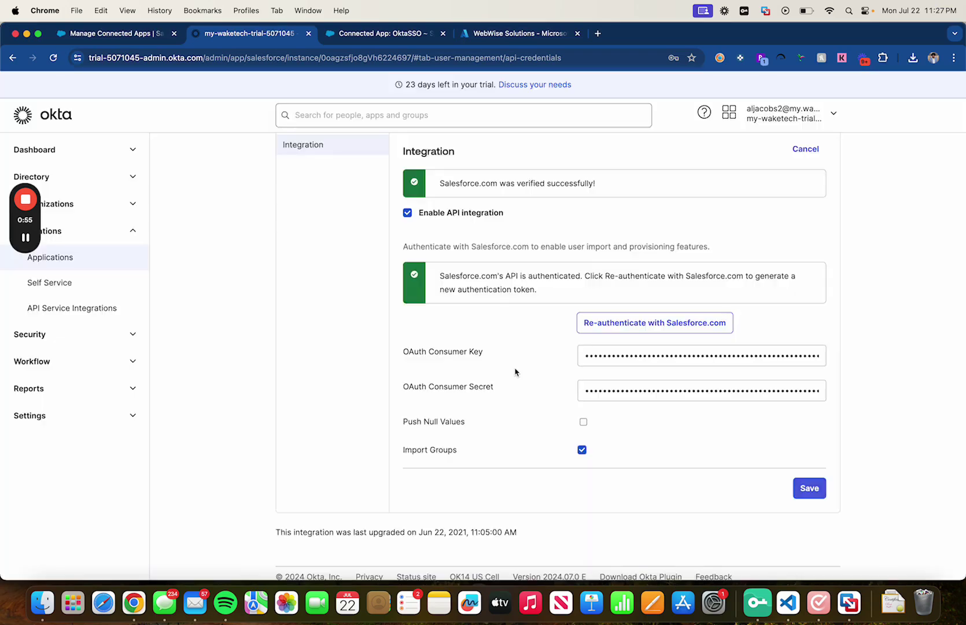
Open the Salesforce.com Provisioning To App settings, briefly checking the To Okta import settings.
scroll(515, 371, "up", 3)
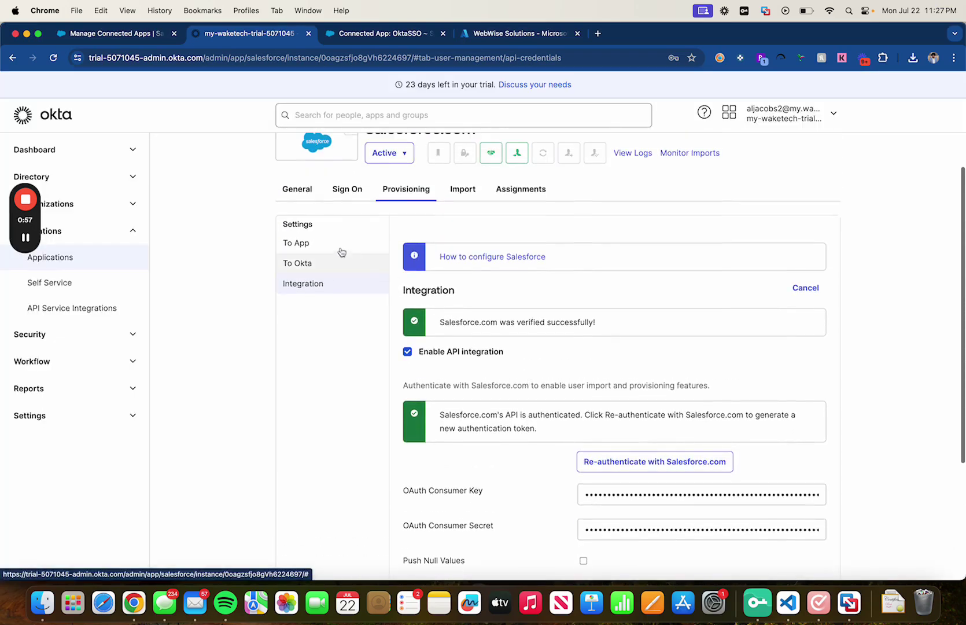
left_click(333, 249)
left_click(328, 280)
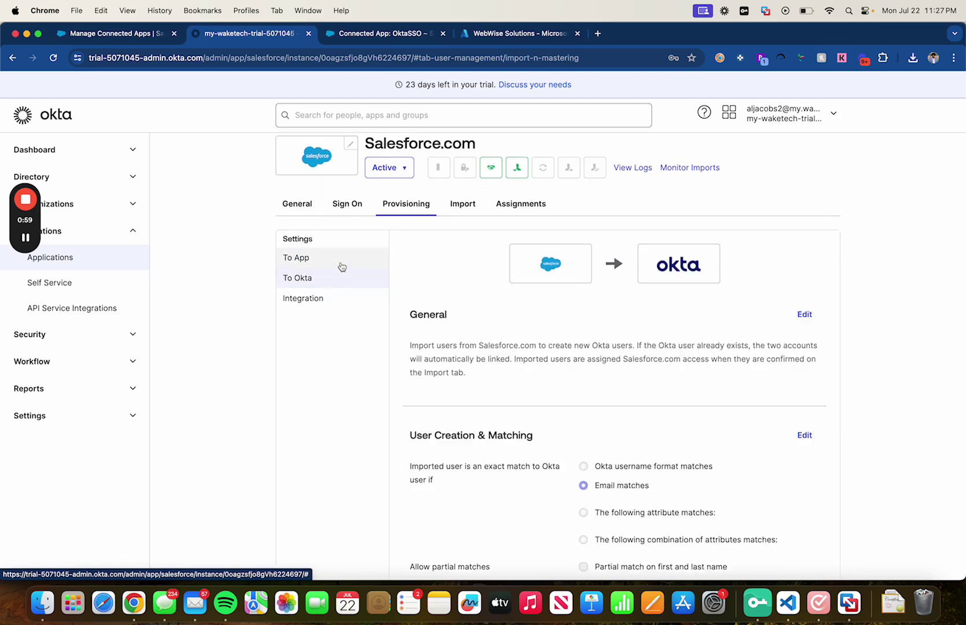
left_click(339, 260)
Review the To App options: Create Users, Update User Attributes, Deactivate Users and Sync Password.
scroll(569, 302, "down", 10)
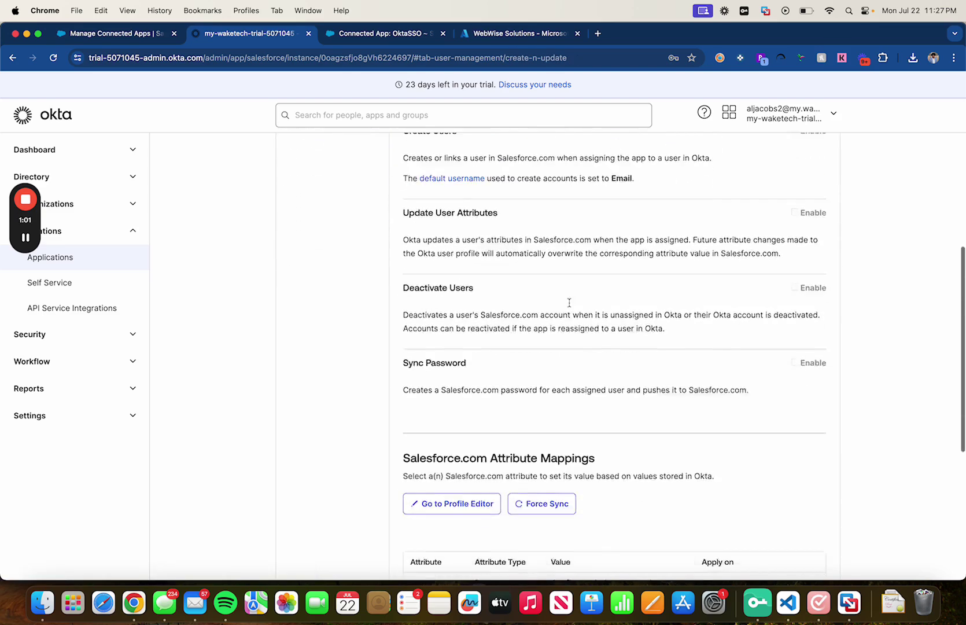
scroll(569, 302, "up", 5)
scroll(690, 293, "down", 1)
scroll(716, 289, "up", 2)
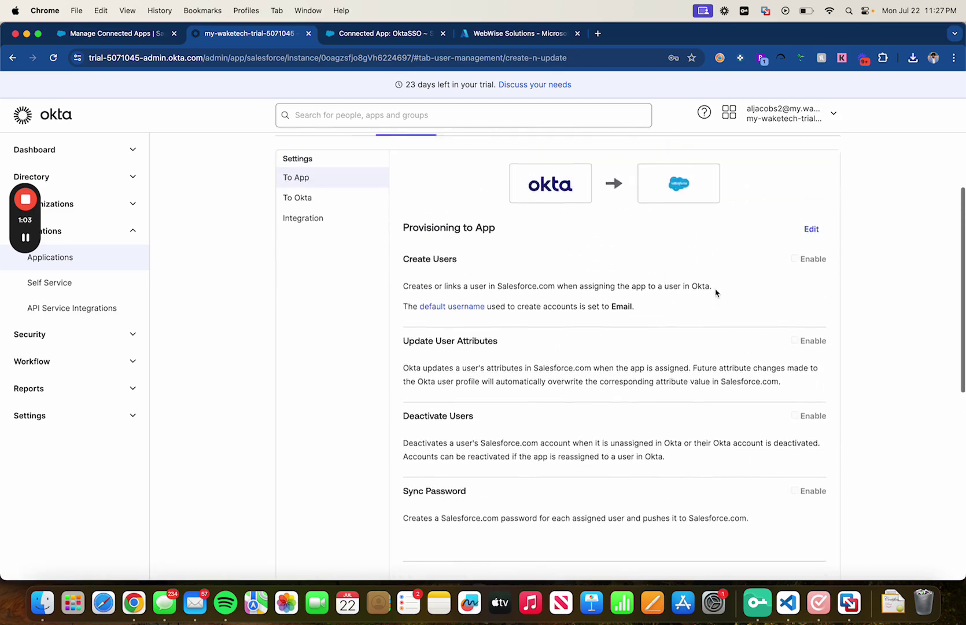
scroll(755, 359, "up", 1)
scroll(755, 359, "up", 1)
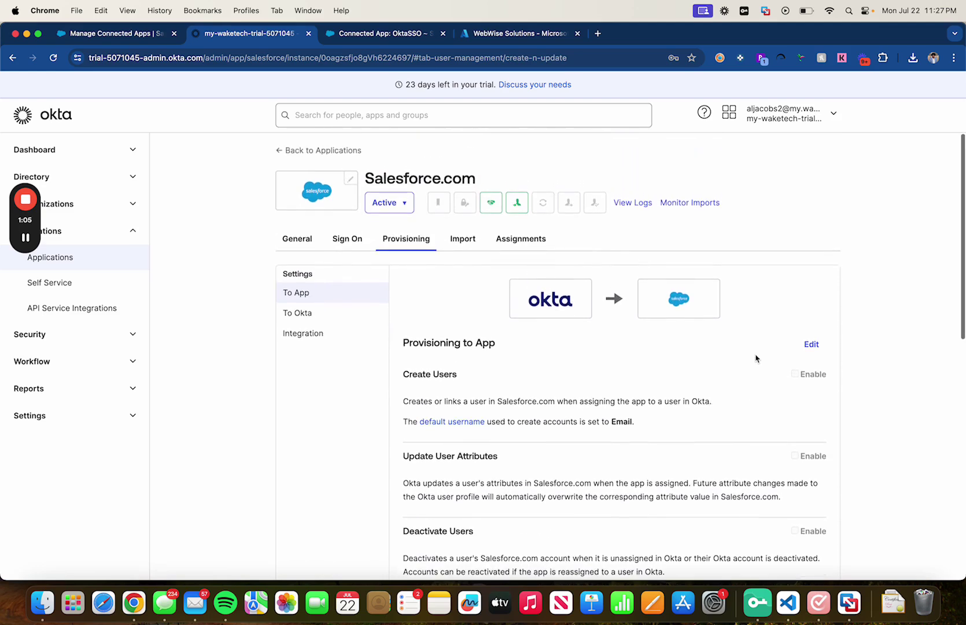
scroll(756, 399, "down", 4)
scroll(757, 400, "up", 3)
scroll(757, 399, "down", 2)
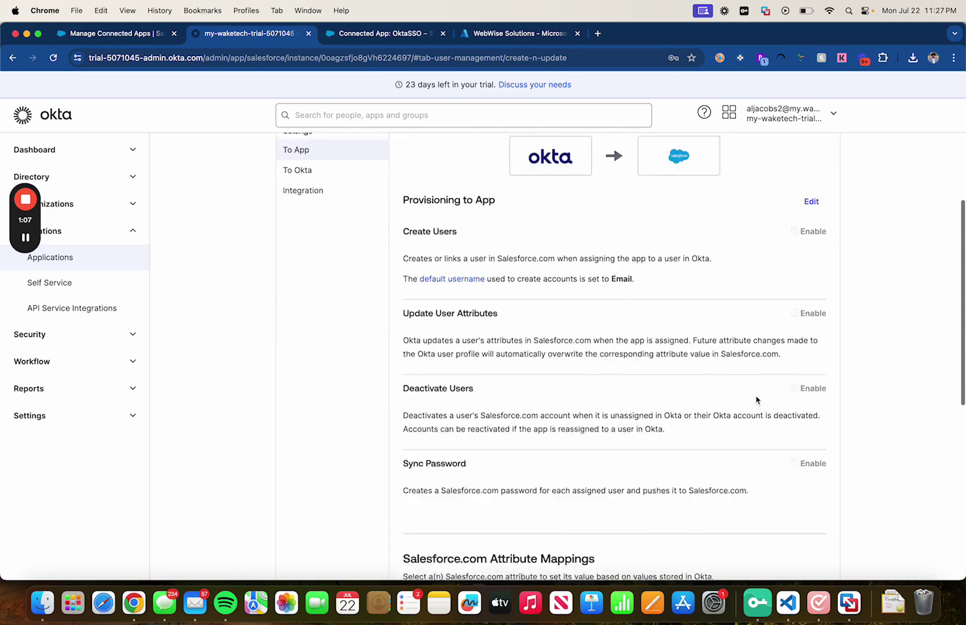
scroll(757, 399, "up", 3)
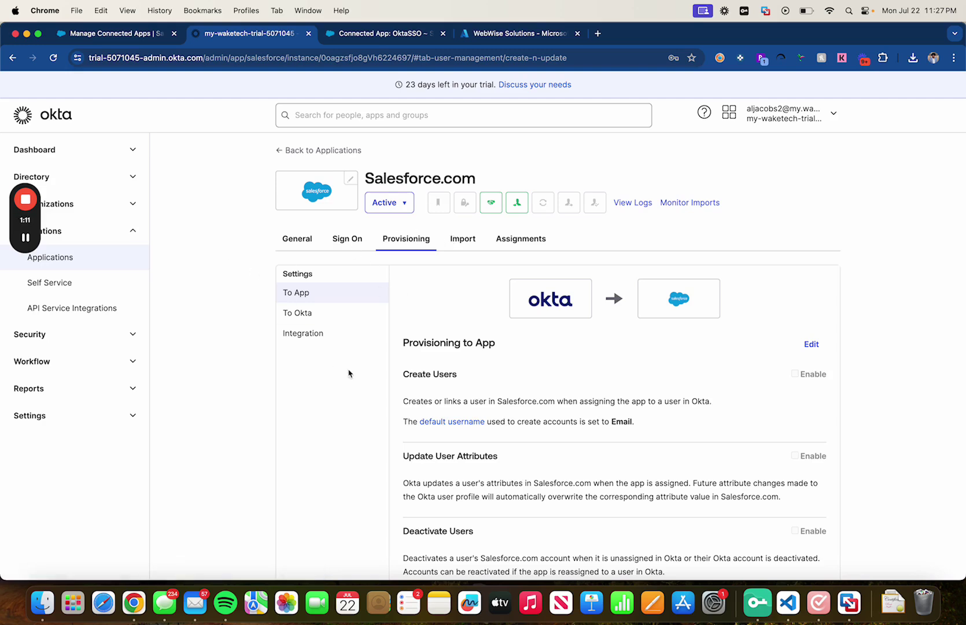
key("ctrl+Up")
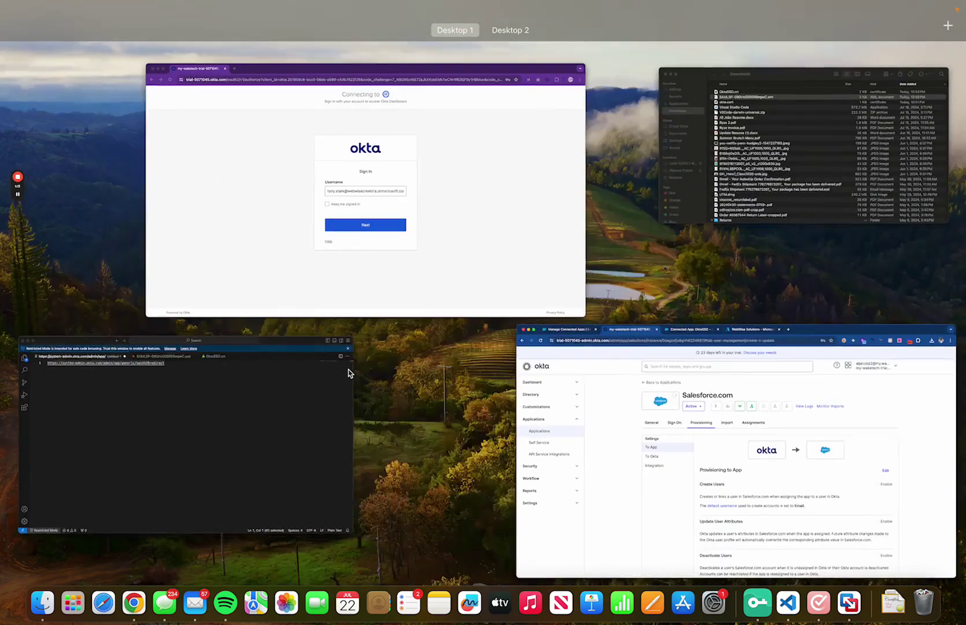
Sign in to the Okta end-user dashboard with the saved password and launch the Salesforce.com tile.
left_click(376, 237)
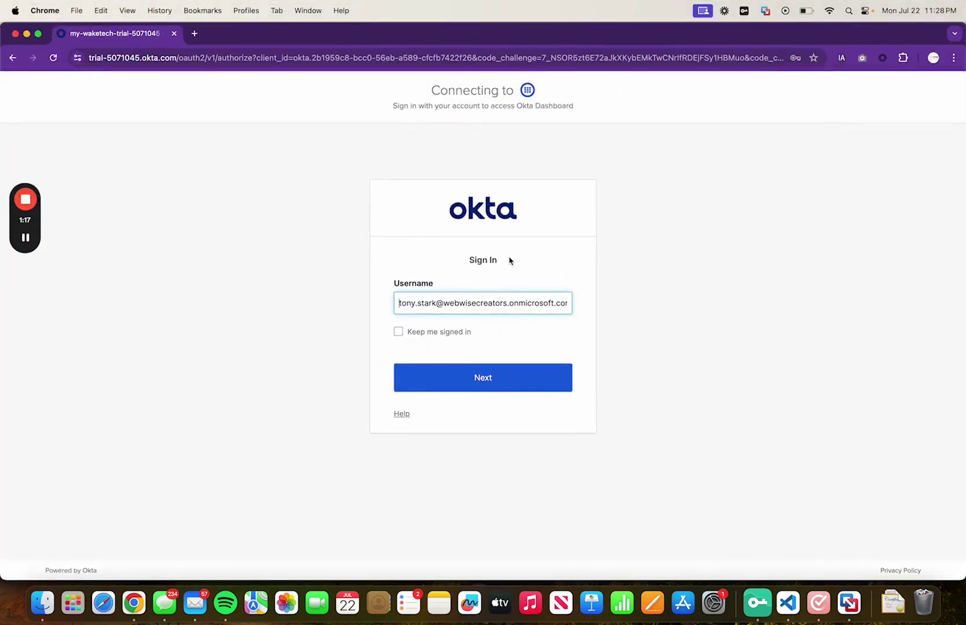
left_click(477, 373)
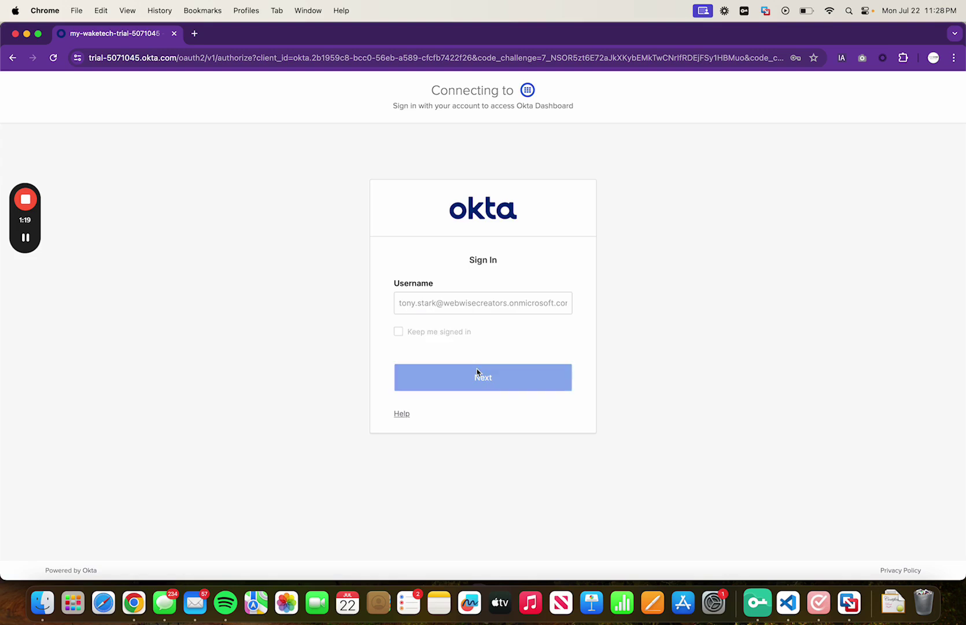
left_click(473, 373)
left_click(490, 405)
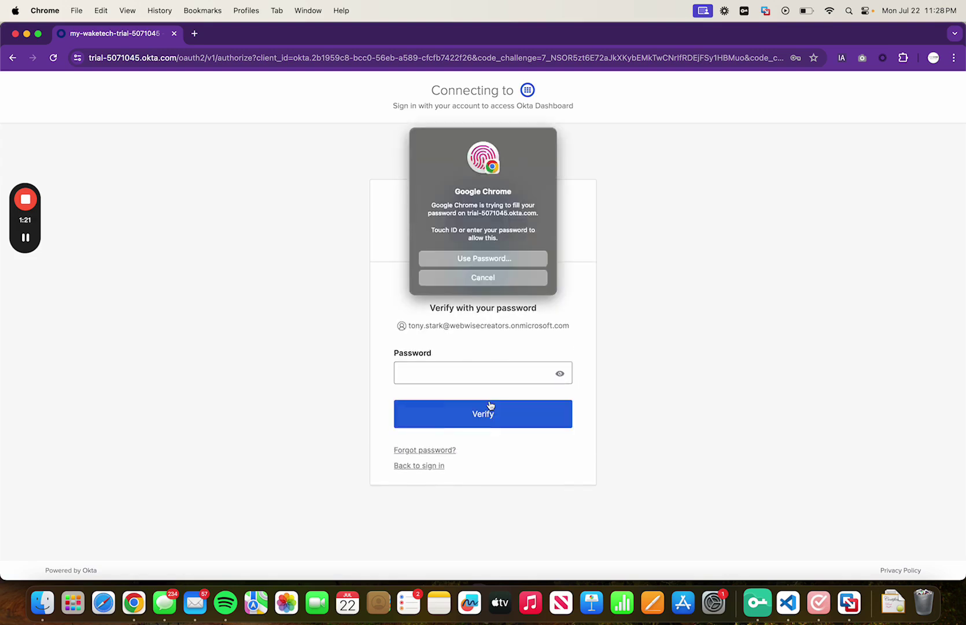
left_click(490, 408)
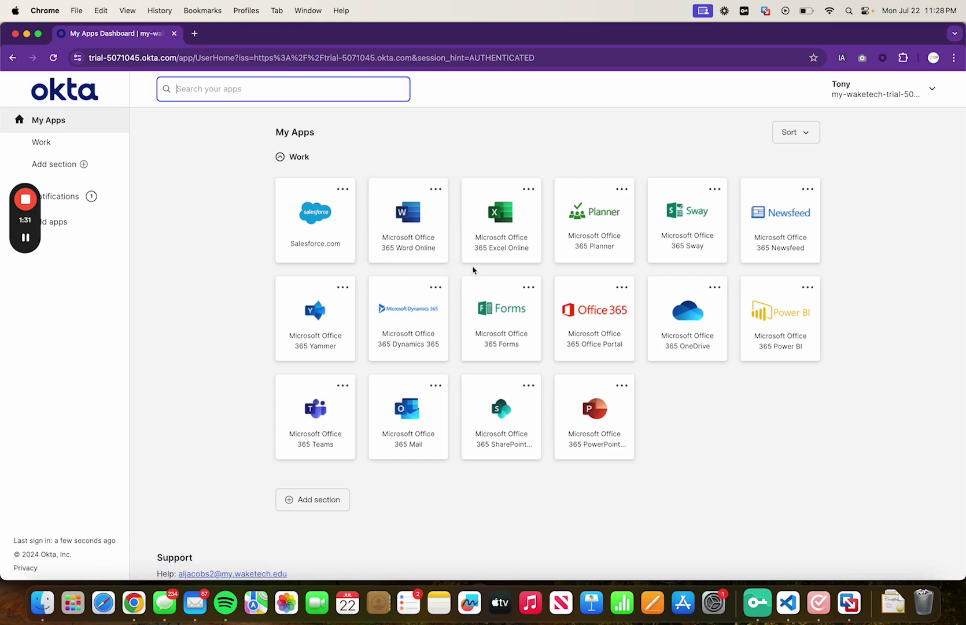
left_click(315, 218)
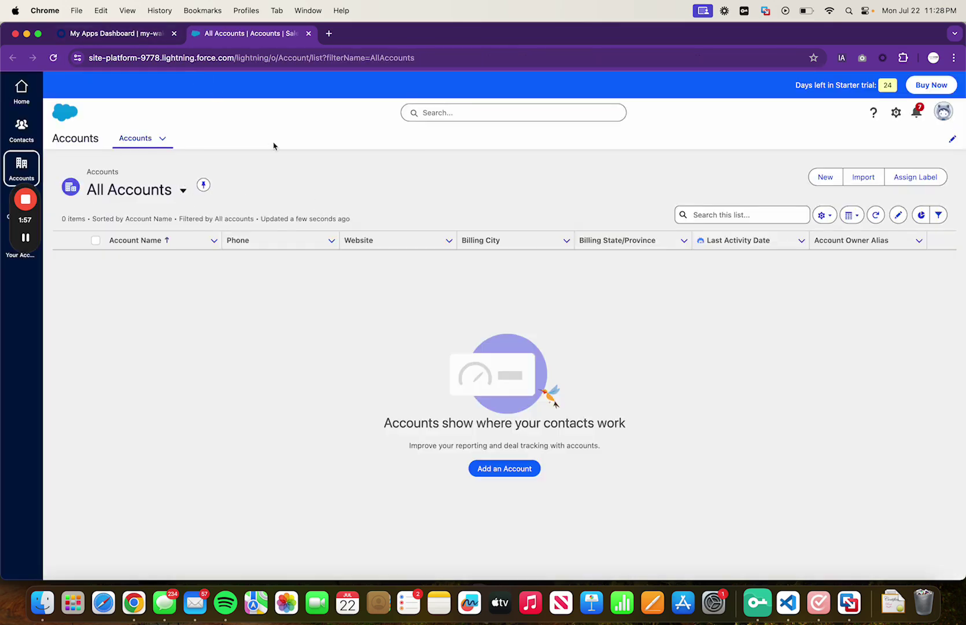
Bring the Okta admin console forward and reopen the Salesforce.com app's Provisioning To App settings.
key("ctrl+Up")
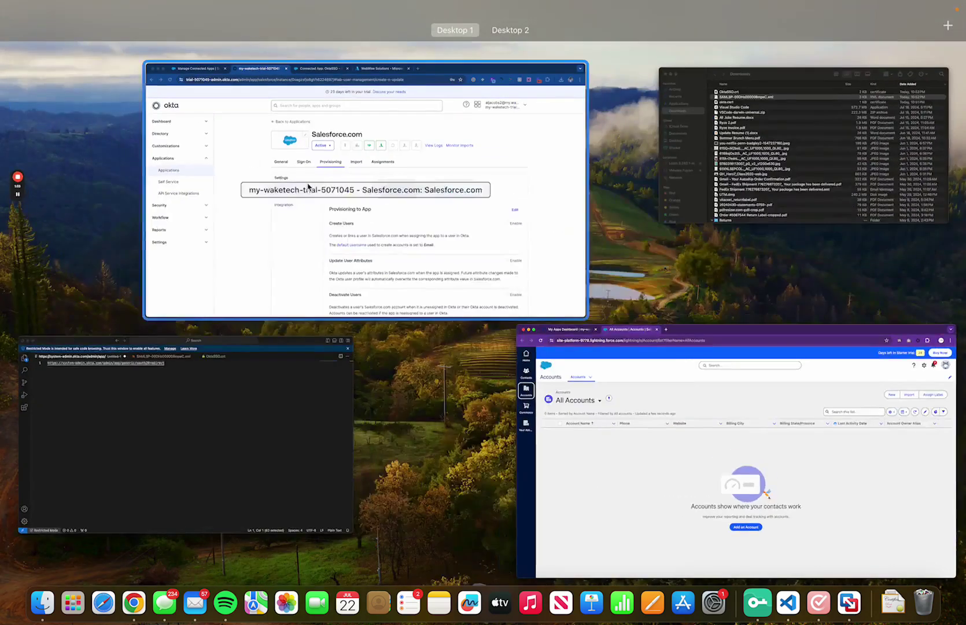
left_click(310, 187)
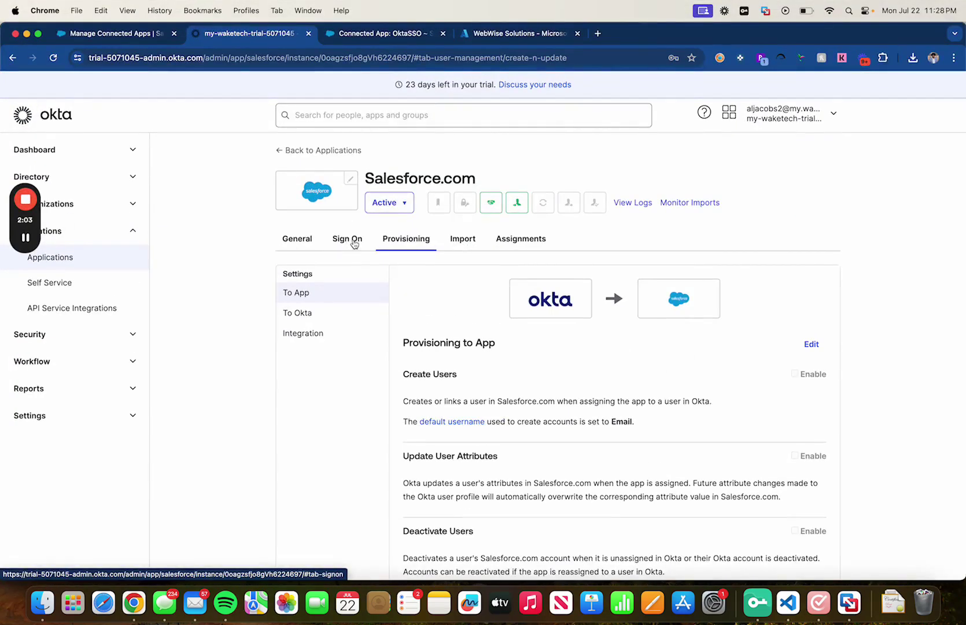
left_click(354, 240)
left_click(414, 246)
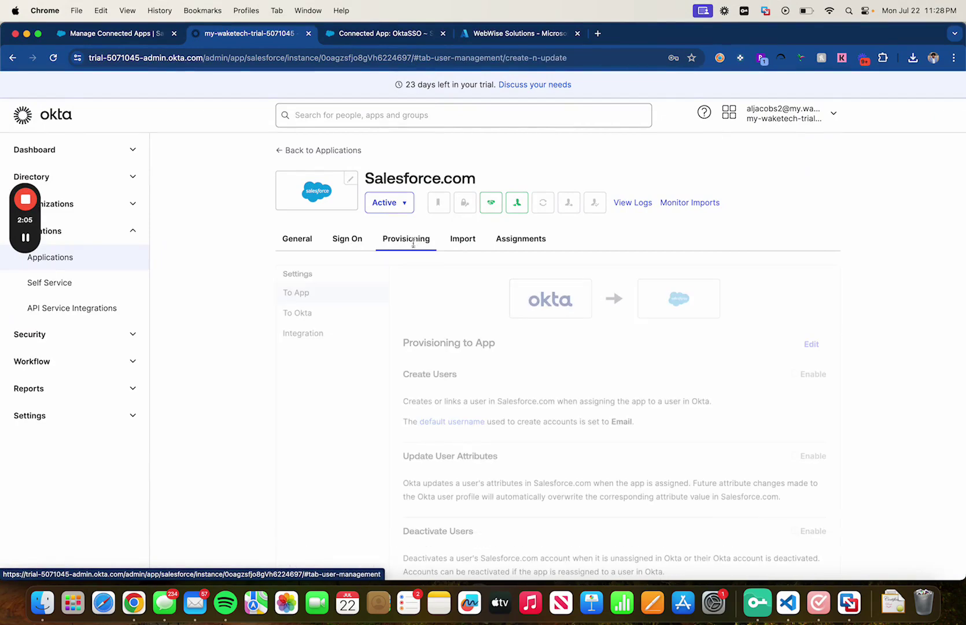
scroll(431, 298, "down", 1)
scroll(433, 298, "down", 1)
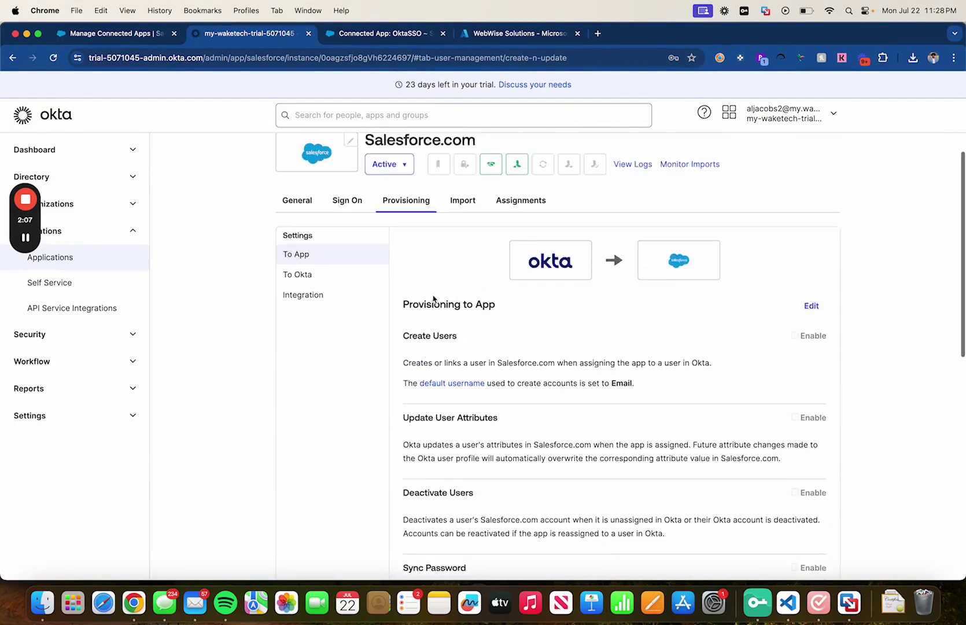
scroll(433, 298, "up", 2)
mouse_move(31, 204)
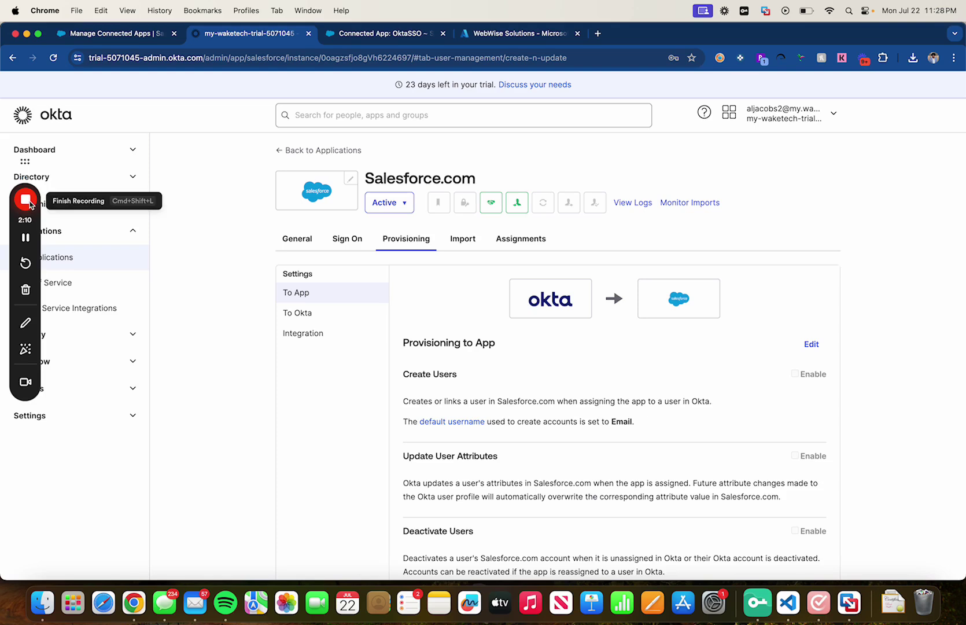